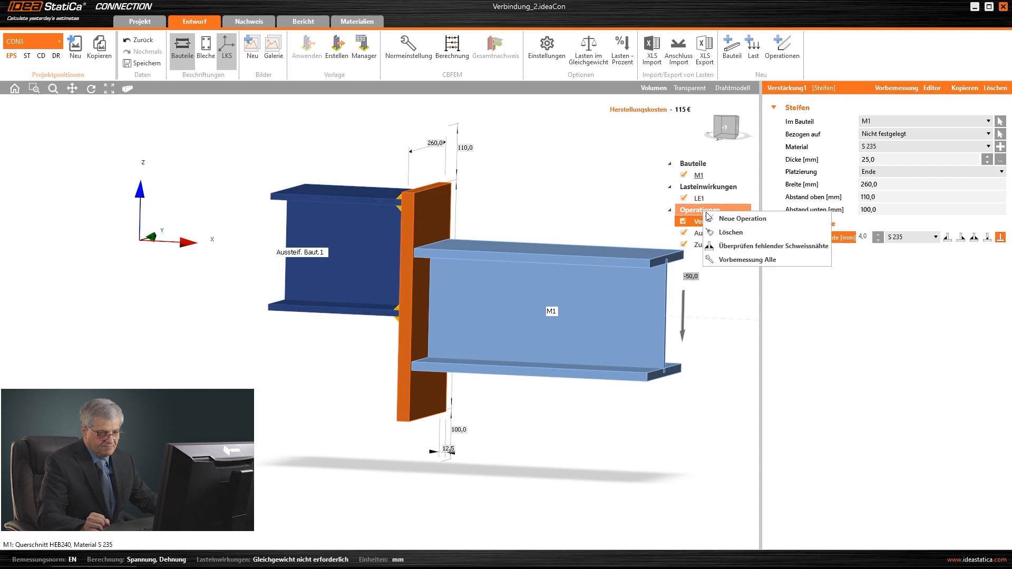
- Add a member cut operation that trims member M1 against the stiffener plate Verstärkung1
{"action": "left_click", "coordinate": [709, 220]}
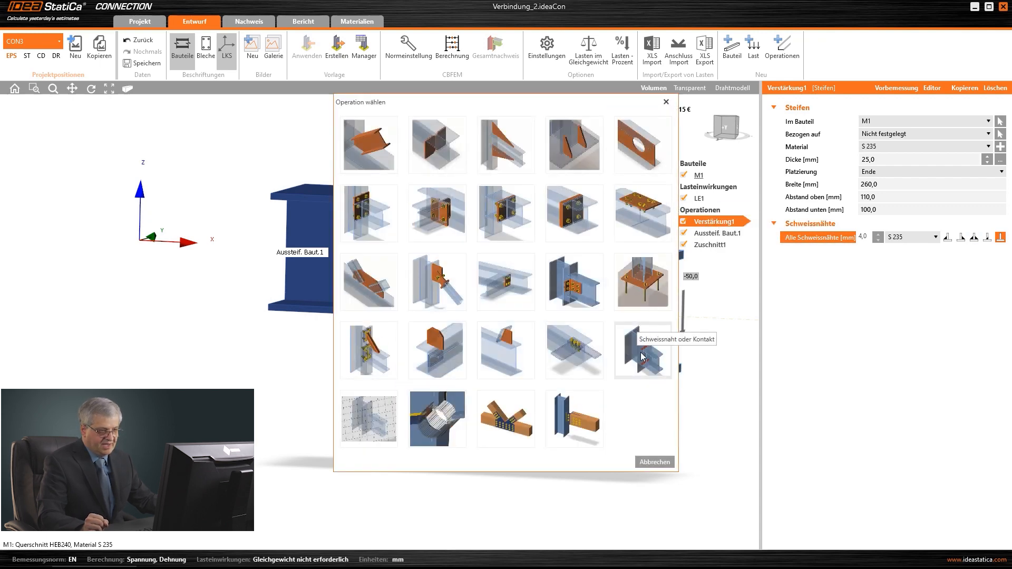
{"action": "left_click", "coordinate": [368, 150]}
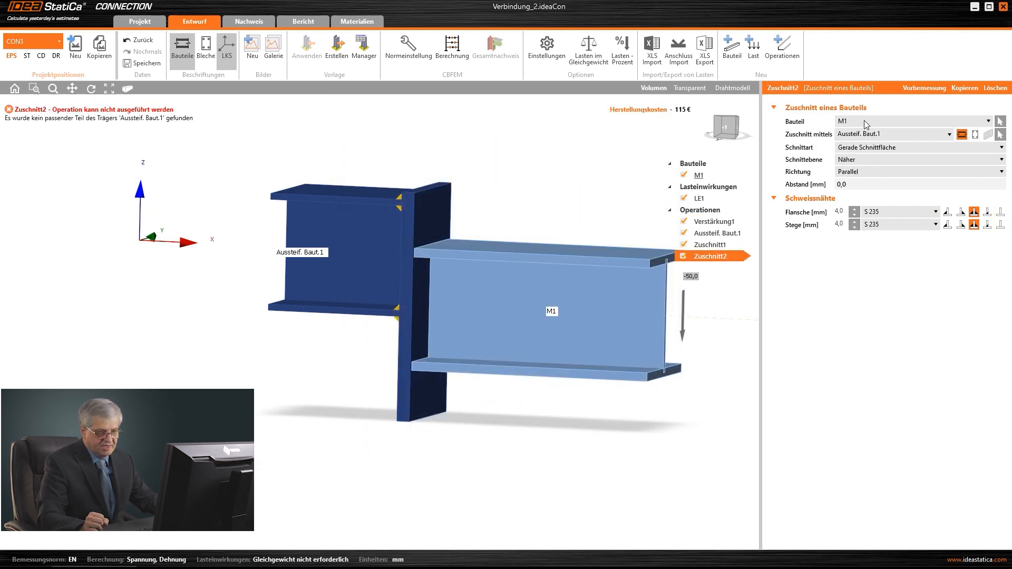
{"action": "left_click", "coordinate": [974, 134]}
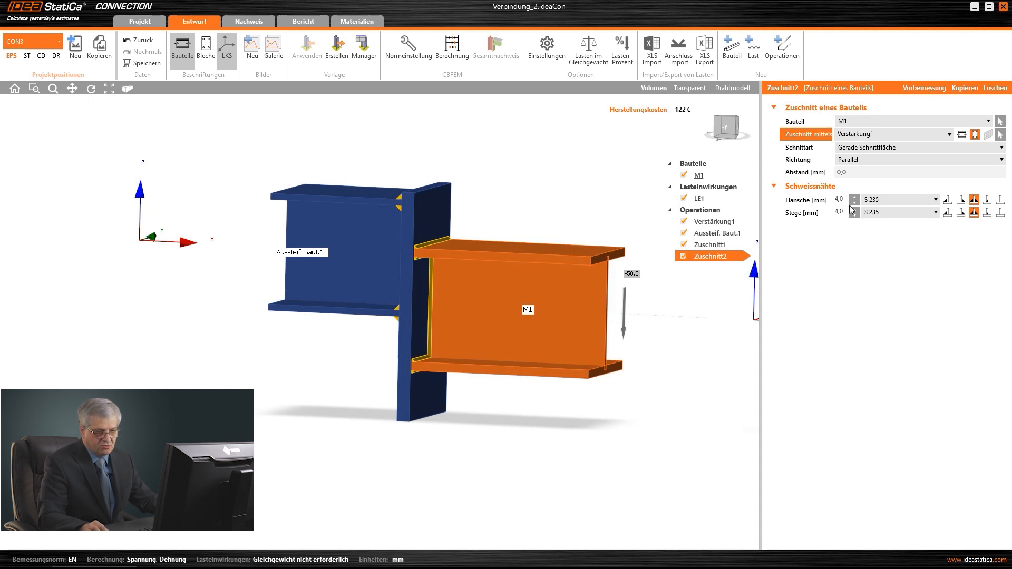
- Set the weld throat thickness of the M1 cut to 10 mm for the flanges and 7 mm for the web
{"action": "left_click", "coordinate": [839, 200]}
{"action": "left_click", "coordinate": [841, 213]}
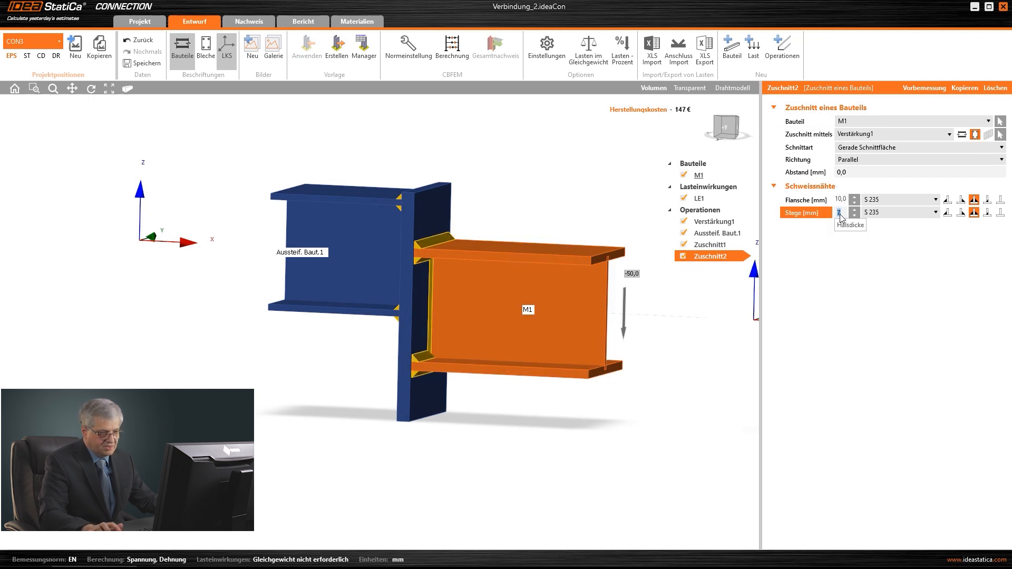
{"action": "type", "text": "7"}
{"action": "left_click", "coordinate": [836, 240]}
- Add a stiffener operation on member Aussteif. Baut.1 and set its reference to Nicht festgelegt
{"action": "mouse_move", "coordinate": [295, 367]}
{"action": "middle_mouse_down"}
{"action": "mouse_move", "coordinate": [350, 370]}
{"action": "mouse_move", "coordinate": [305, 364]}
{"action": "mouse_move", "coordinate": [287, 375]}
{"action": "middle_mouse_up"}
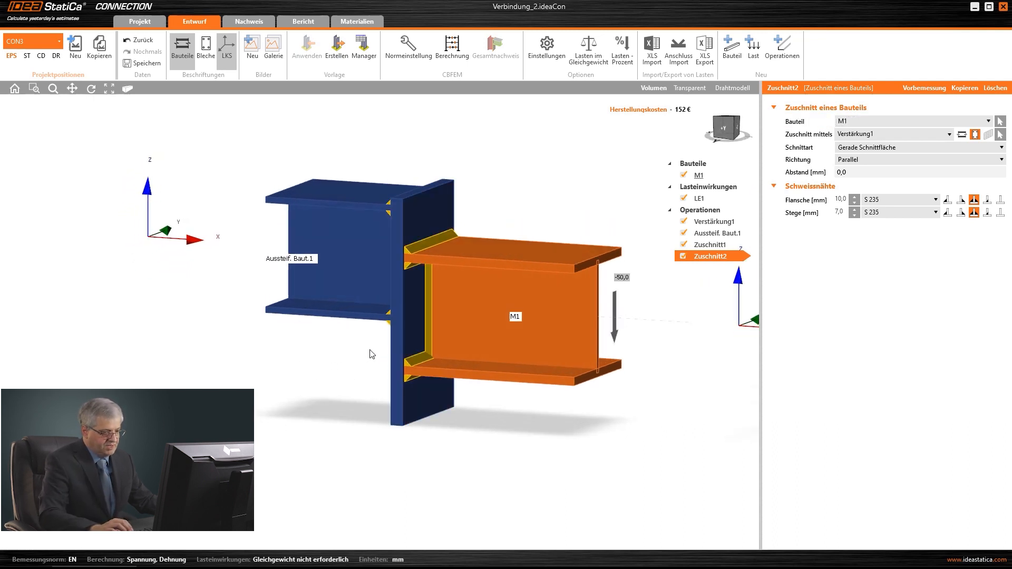
{"action": "middle_click_drag", "start_coordinate": [277, 332], "coordinate": [295, 328]}
{"action": "middle_click_drag", "start_coordinate": [390, 376], "coordinate": [337, 295]}
{"action": "right_click", "coordinate": [716, 213]}
{"action": "left_click", "coordinate": [730, 218]}
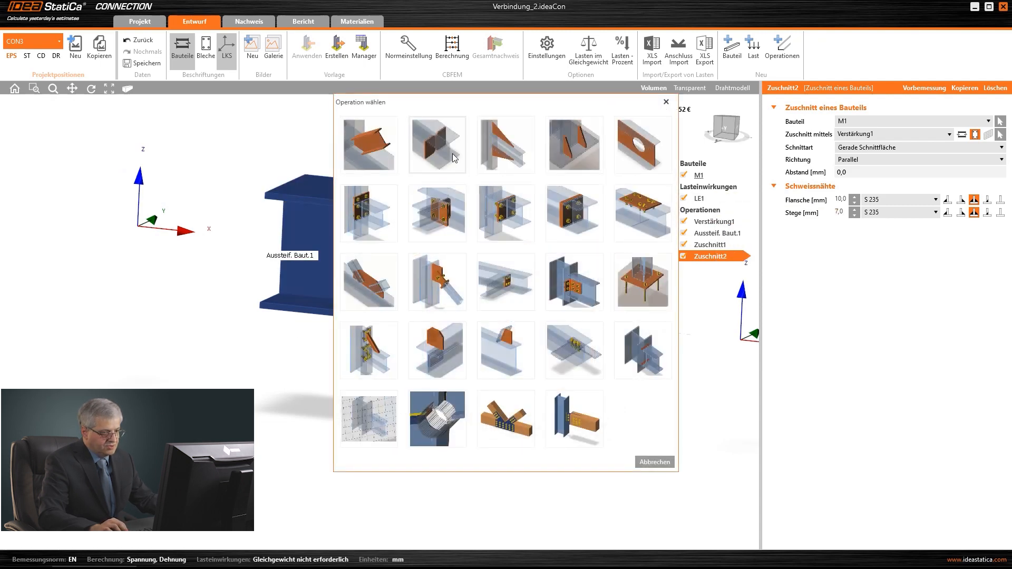
{"action": "left_click", "coordinate": [453, 157]}
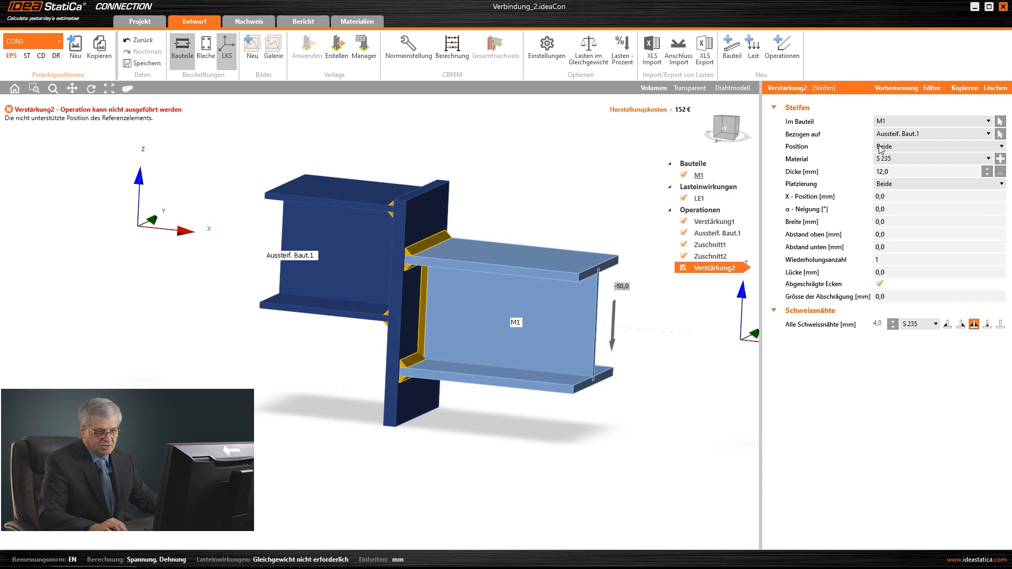
{"action": "left_click", "coordinate": [891, 121]}
{"action": "left_click", "coordinate": [896, 138]}
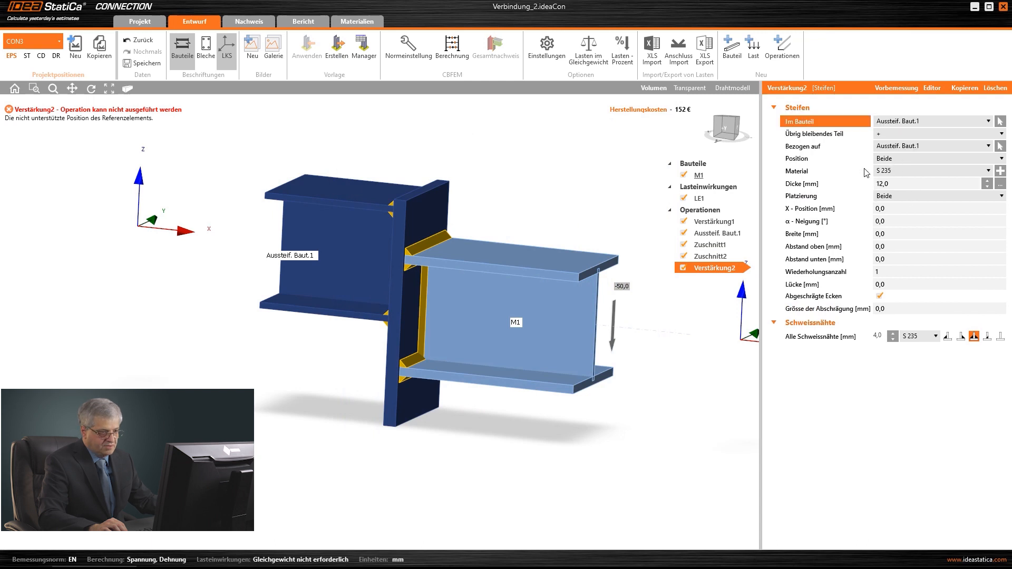
{"action": "middle_click_drag", "start_coordinate": [371, 259], "coordinate": [388, 263]}
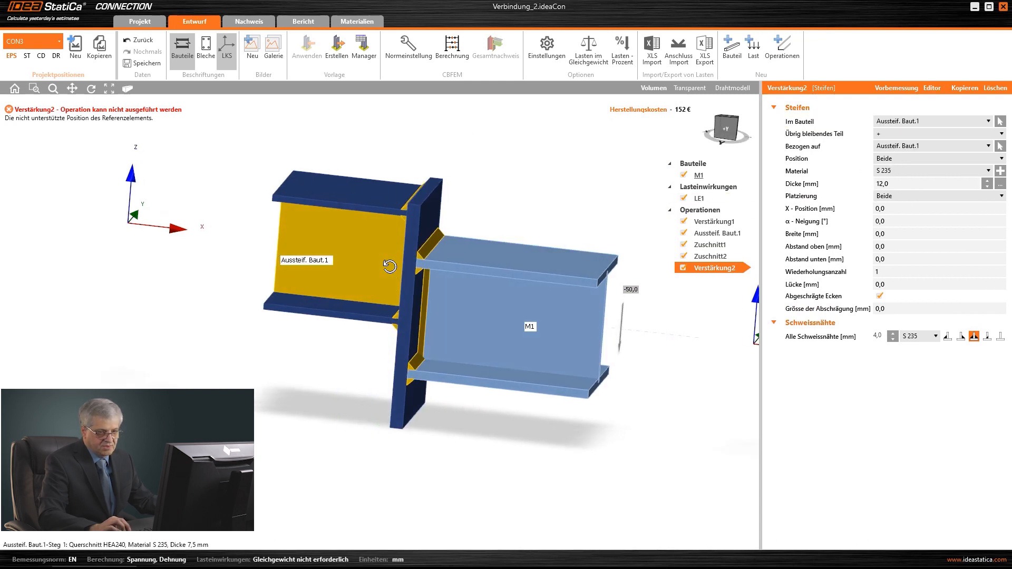
{"action": "left_click", "coordinate": [904, 147]}
{"action": "left_click", "coordinate": [901, 159]}
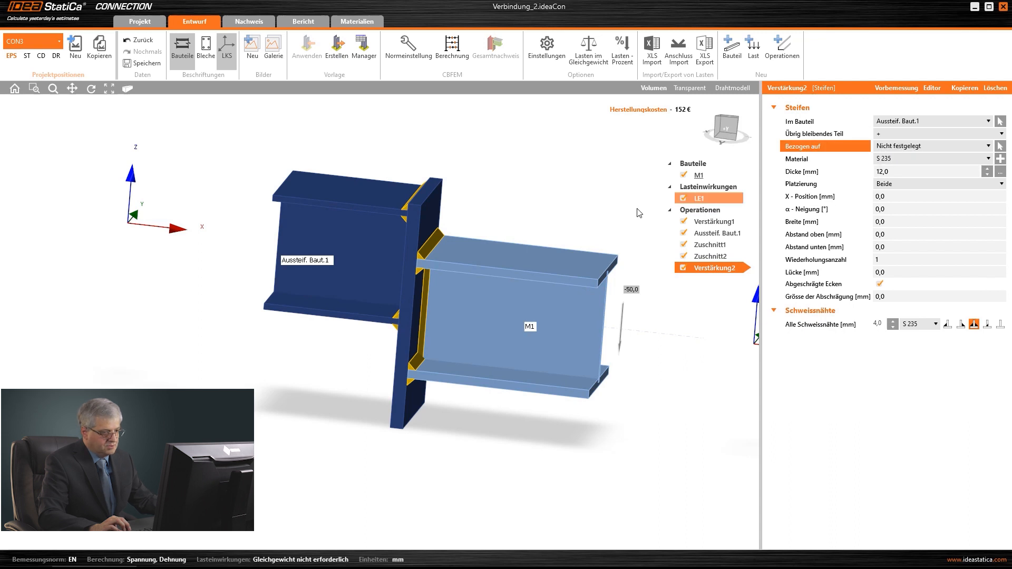
{"action": "mouse_move", "coordinate": [393, 268]}
{"action": "middle_mouse_down"}
{"action": "mouse_move", "coordinate": [418, 261]}
{"action": "mouse_move", "coordinate": [396, 263]}
{"action": "middle_mouse_up"}
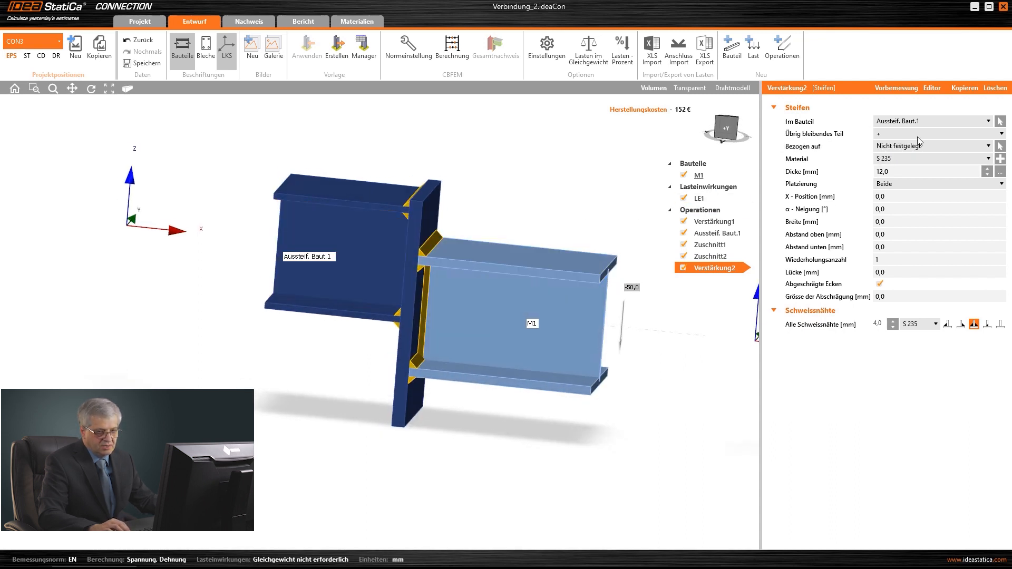
- Display the model transparently and set the stiffener's thickness to 15 mm and its X position to 100 mm
{"action": "left_click", "coordinate": [689, 88]}
{"action": "mouse_move", "coordinate": [493, 216]}
{"action": "middle_mouse_down"}
{"action": "mouse_move", "coordinate": [500, 203]}
{"action": "mouse_move", "coordinate": [489, 212]}
{"action": "middle_mouse_up"}
{"action": "left_click", "coordinate": [891, 172]}
{"action": "type", "text": "15"}
{"action": "key", "text": "Tab"}
{"action": "key", "text": "Tab"}
{"action": "type", "text": "100"}
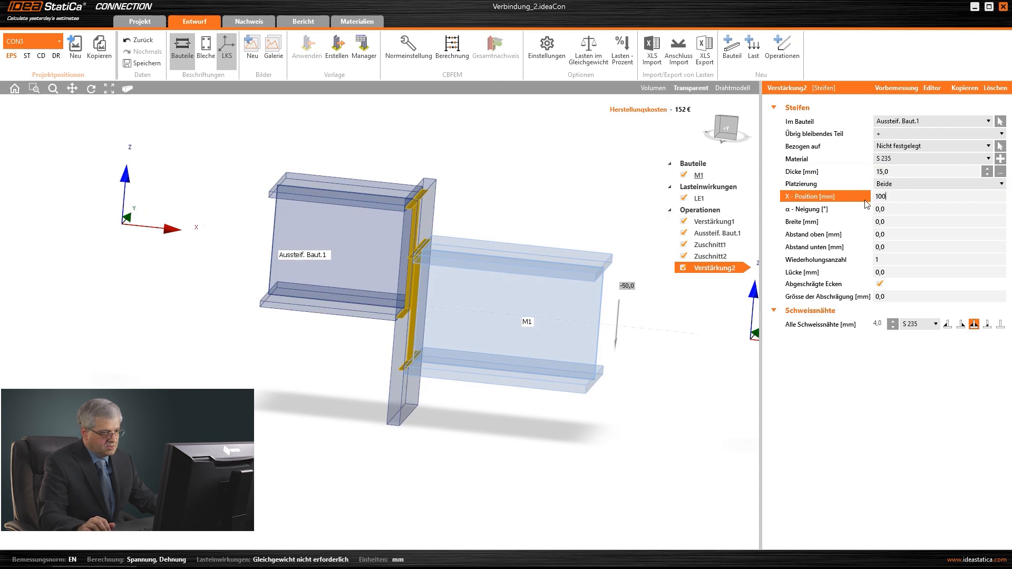
{"action": "key", "text": "Tab"}
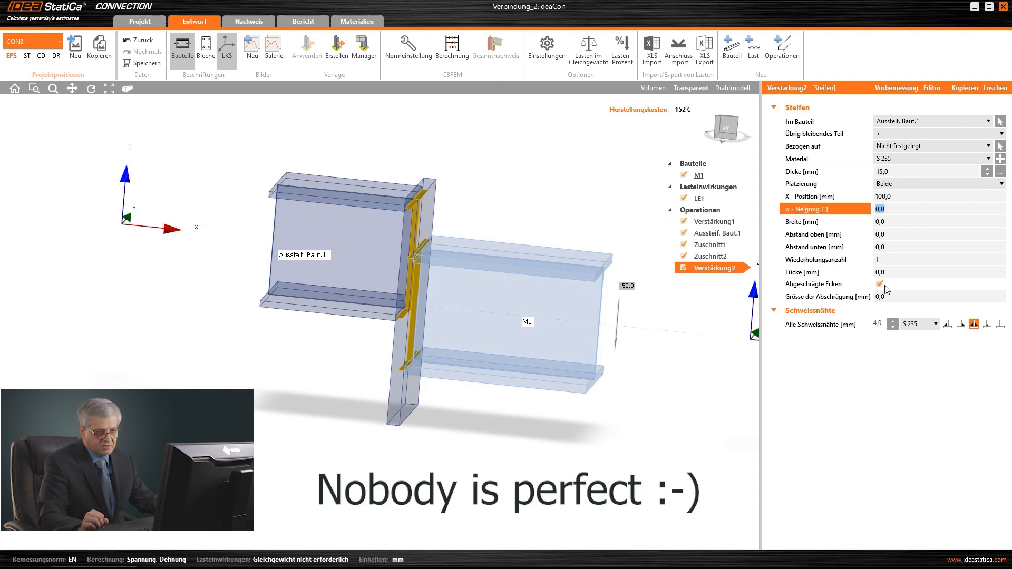
- Try the Vorderseite placement for the stiffener and set the placement back to Beide
{"action": "left_click", "coordinate": [896, 184]}
{"action": "left_click", "coordinate": [897, 193]}
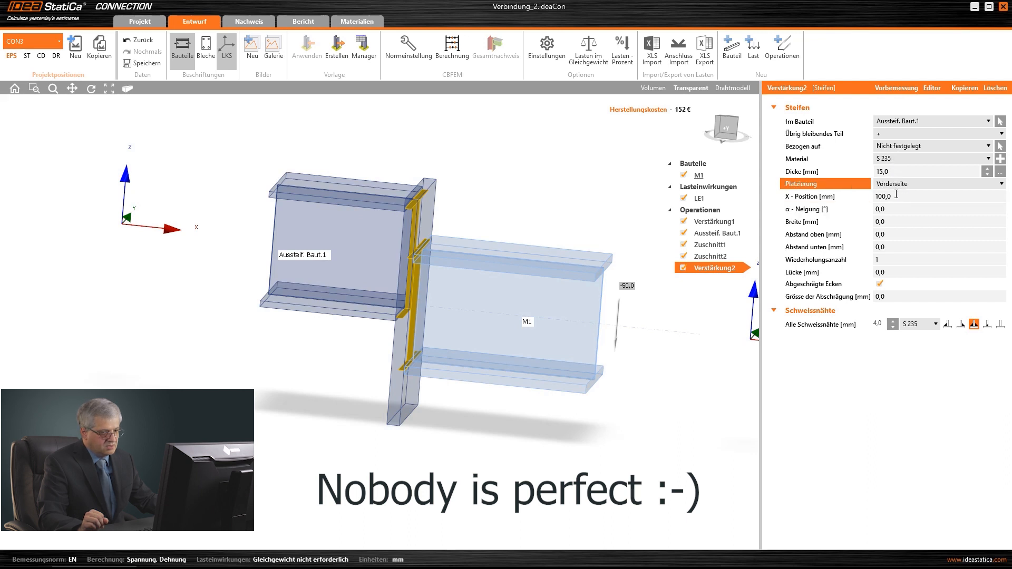
{"action": "left_click", "coordinate": [890, 135]}
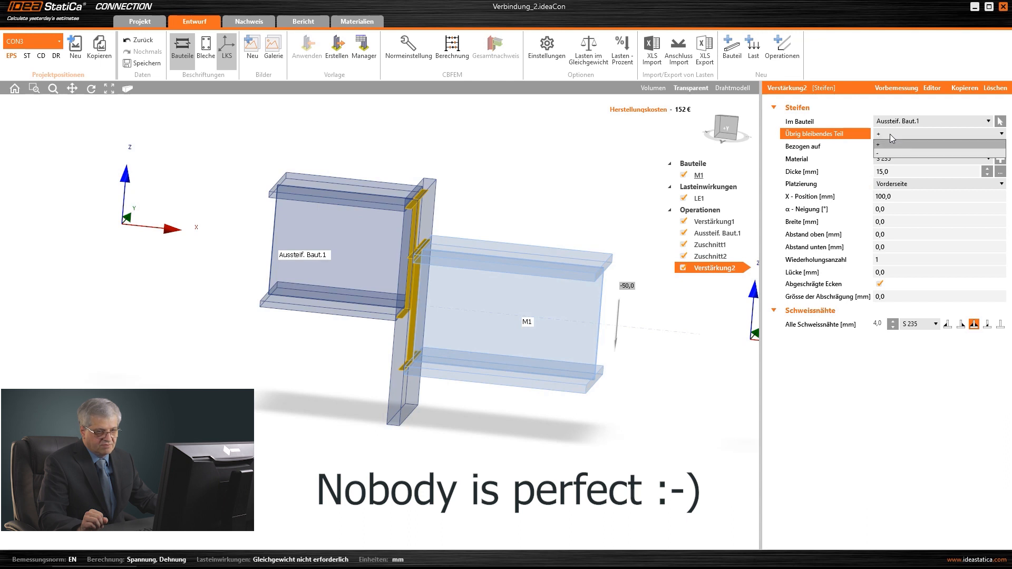
{"action": "left_click", "coordinate": [893, 184]}
{"action": "left_click", "coordinate": [894, 185]}
{"action": "left_click", "coordinate": [895, 184]}
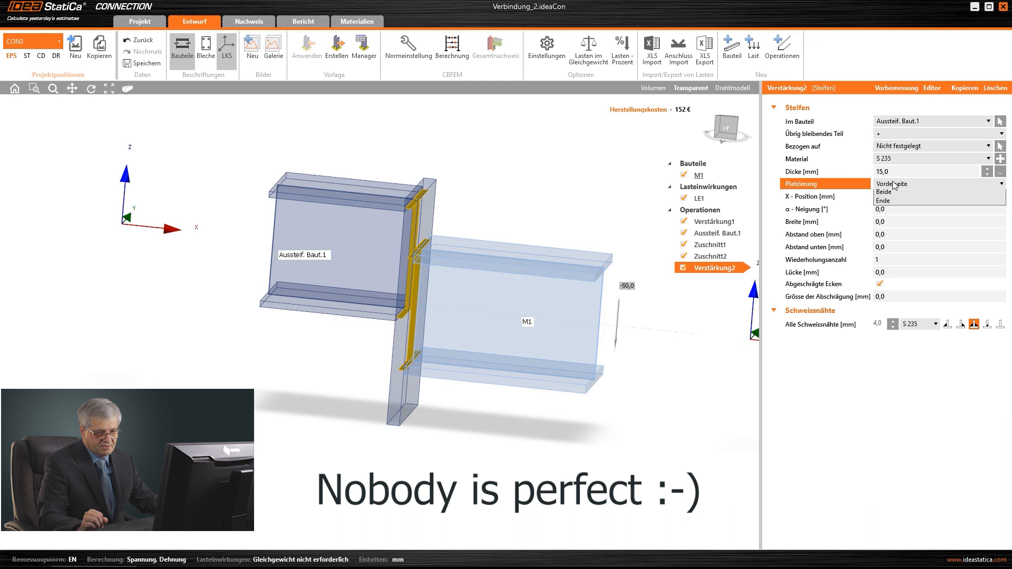
{"action": "left_click", "coordinate": [896, 204]}
{"action": "left_click", "coordinate": [892, 185]}
{"action": "left_click", "coordinate": [892, 211]}
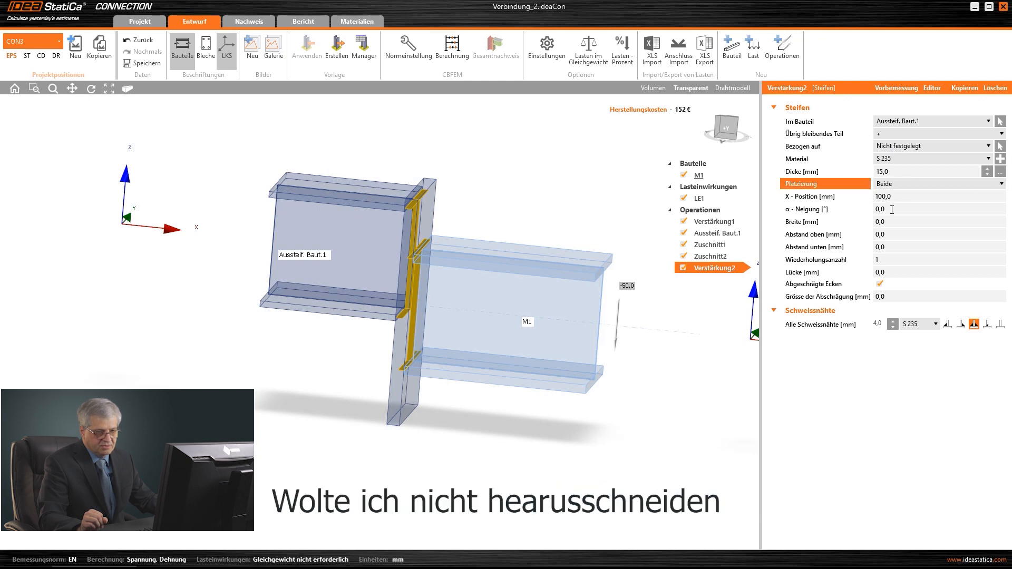
- Try relating the stiffener to Aussteif. Baut.1 and placing it in M1, and restore Nicht festgelegt and Aussteif. Baut.1
{"action": "left_click", "coordinate": [895, 146]}
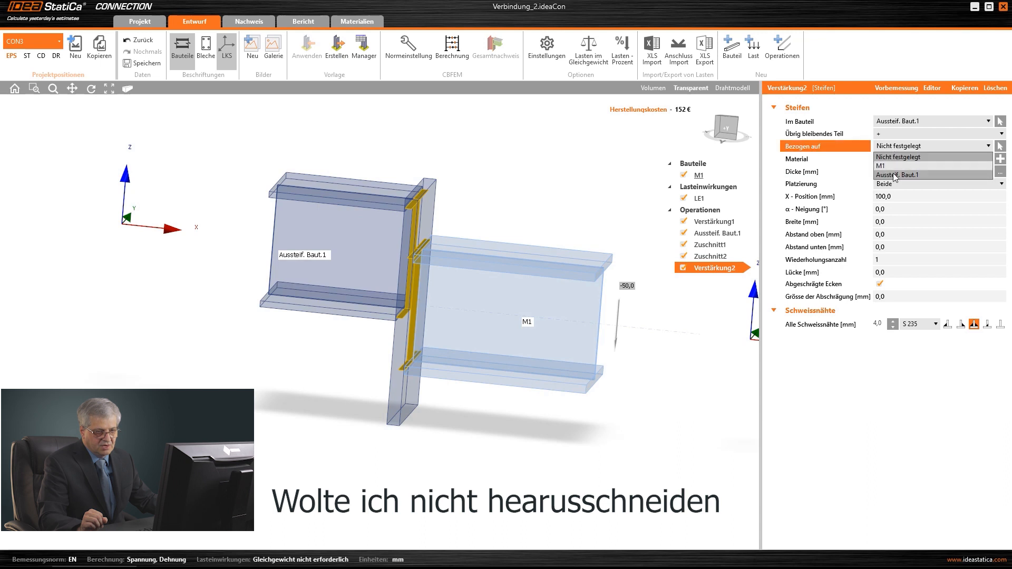
{"action": "left_click", "coordinate": [894, 175]}
{"action": "left_click", "coordinate": [894, 147]}
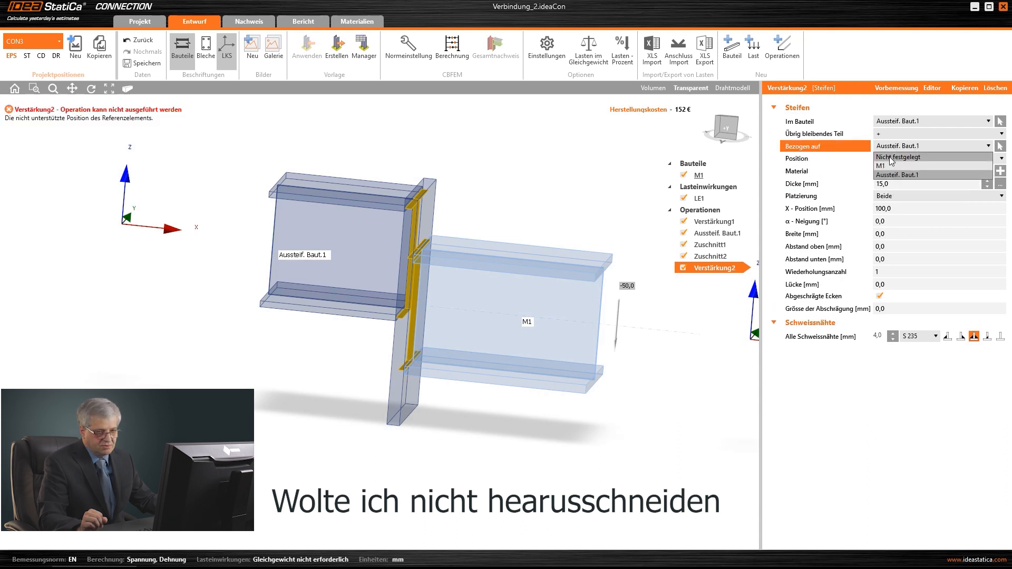
{"action": "left_click", "coordinate": [894, 158]}
{"action": "left_click", "coordinate": [890, 121]}
{"action": "left_click", "coordinate": [889, 133]}
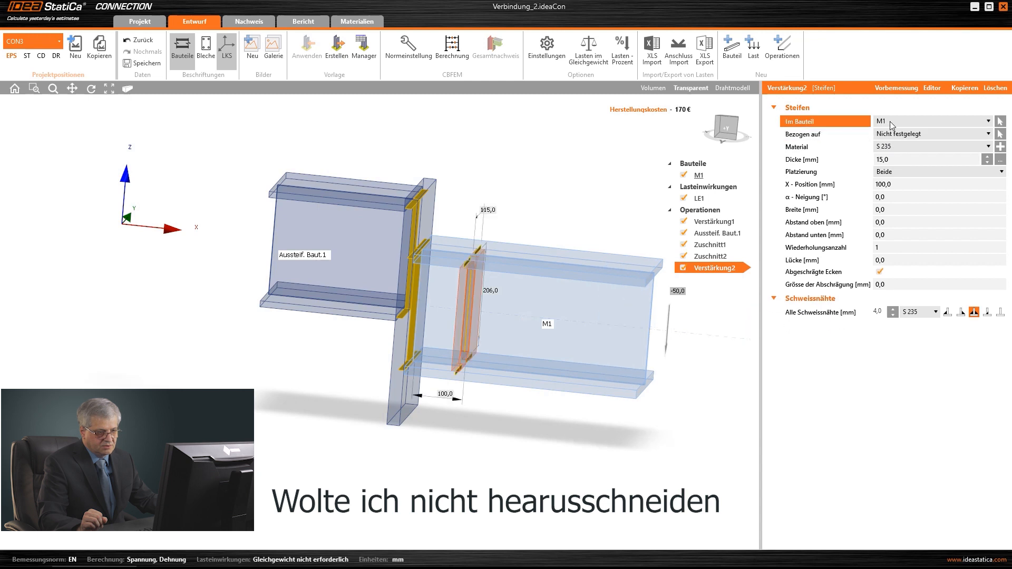
{"action": "left_click", "coordinate": [889, 122]}
{"action": "left_click", "coordinate": [890, 141]}
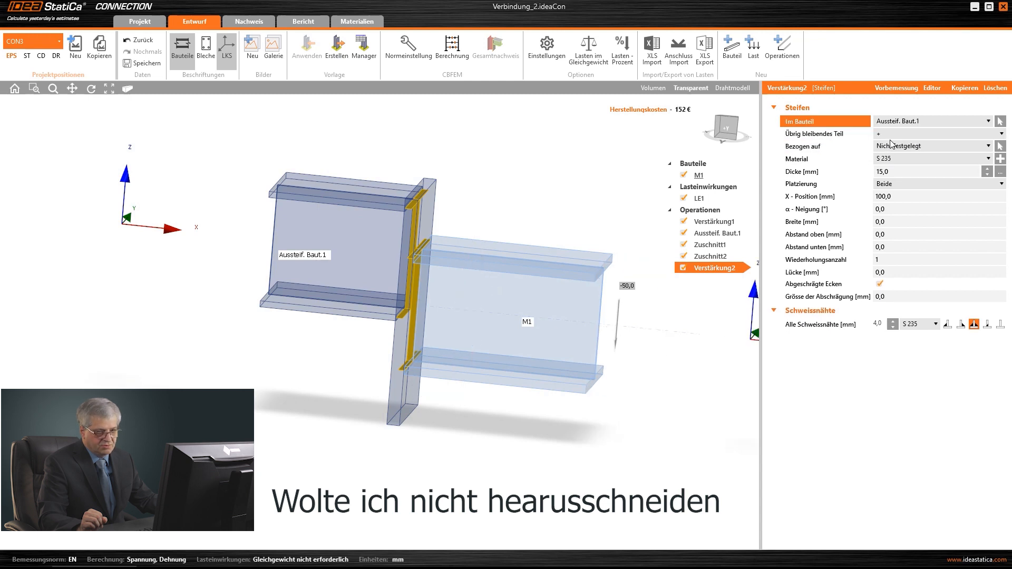
- Try the stiffener at X positions of -200 mm and -250 mm along Aussteif. Baut.1
{"action": "left_click", "coordinate": [895, 197]}
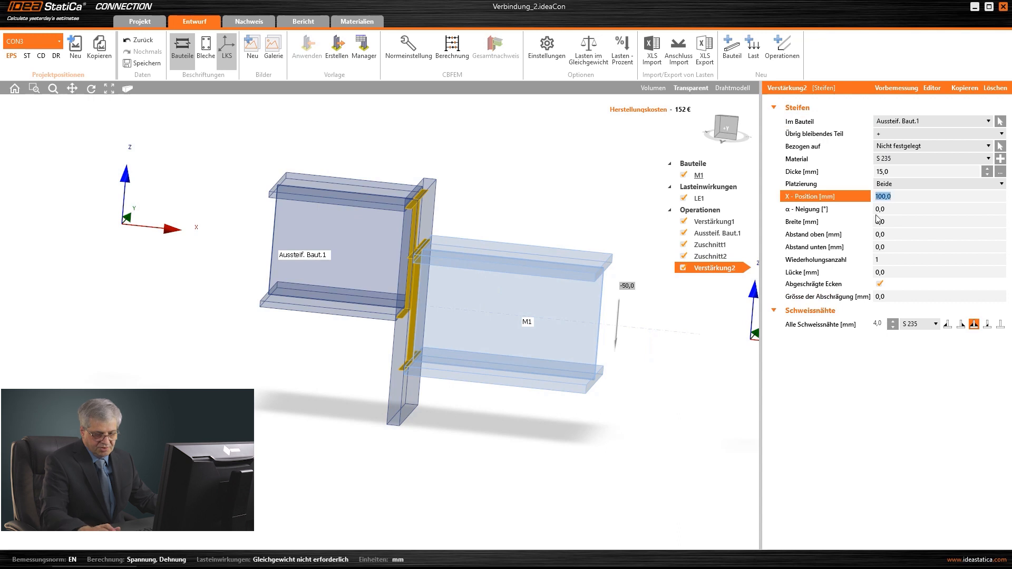
{"action": "type", "text": "-200"}
{"action": "key", "text": "Return"}
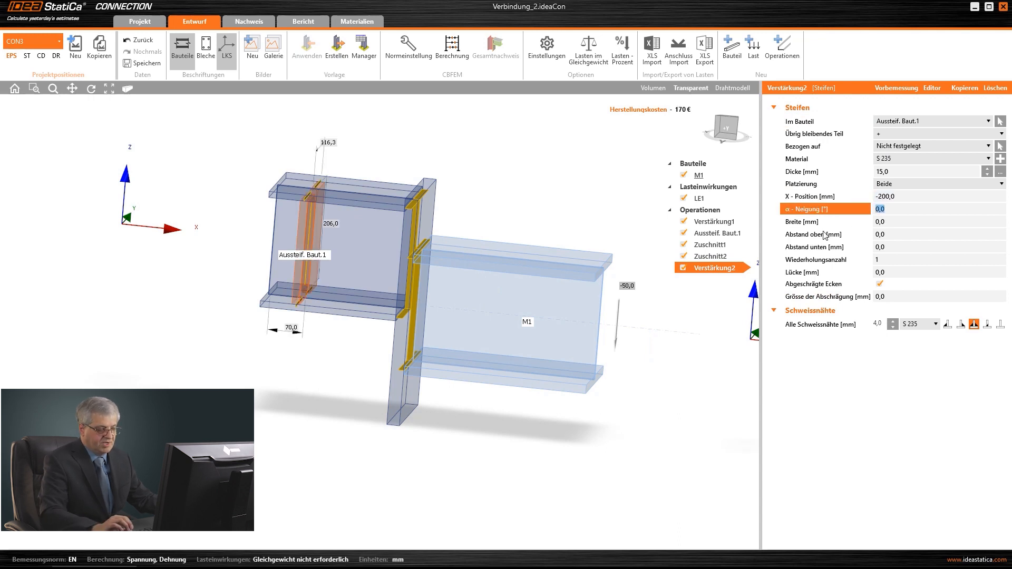
{"action": "right_click_drag", "start_coordinate": [402, 302], "coordinate": [367, 280]}
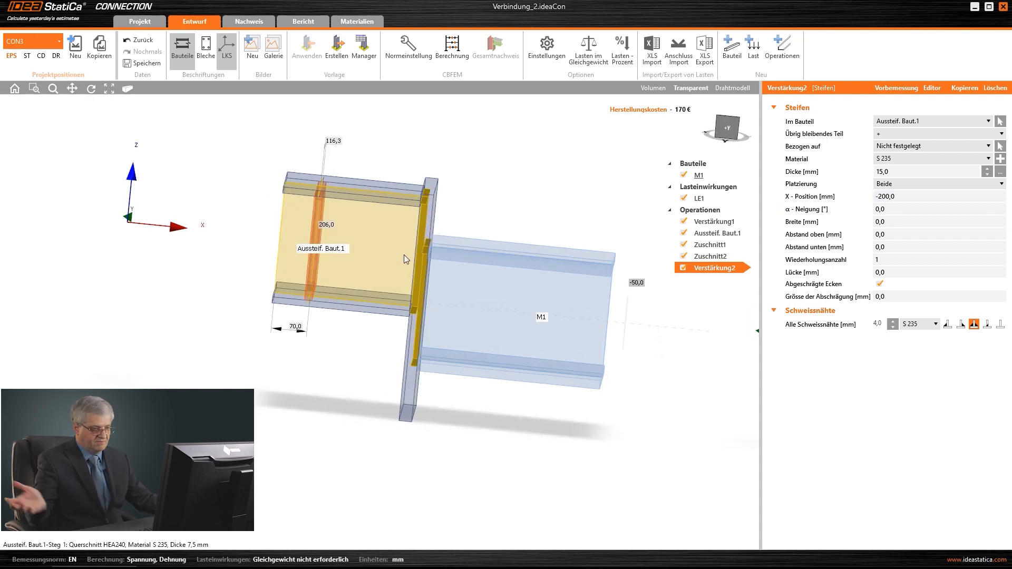
{"action": "left_click", "coordinate": [866, 198]}
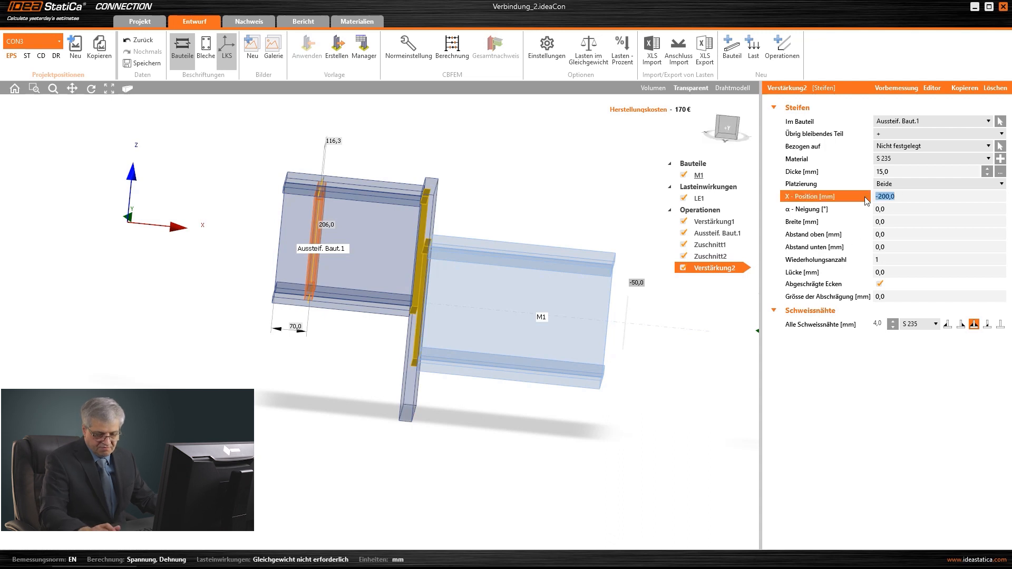
{"action": "type", "text": "-250"}
{"action": "key", "text": "Tab"}
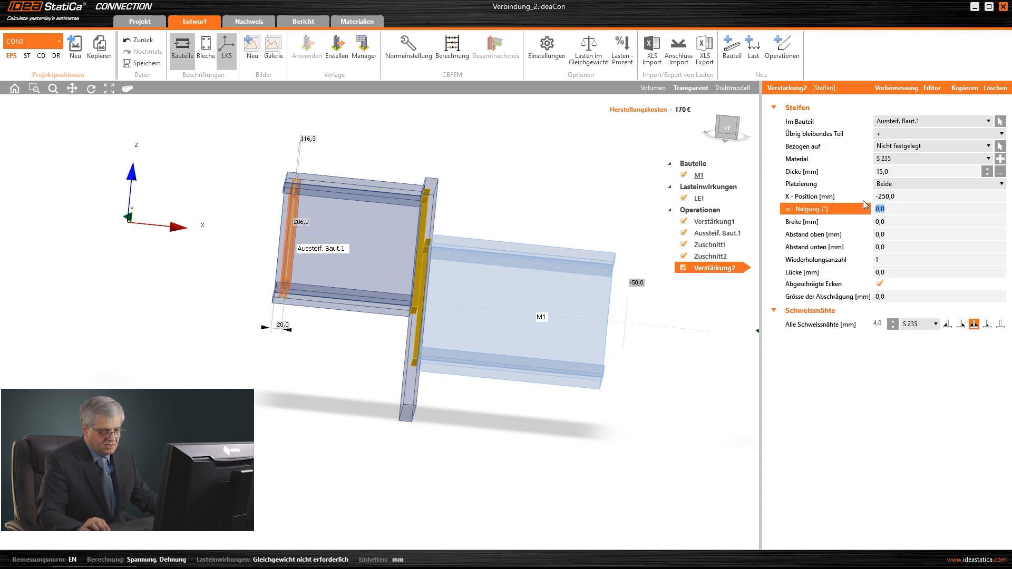
- Try the stiffener at X positions of -270 mm and -260 mm near the free end of Aussteif. Baut.1
{"action": "left_click", "coordinate": [867, 198]}
{"action": "type", "text": "-27"}
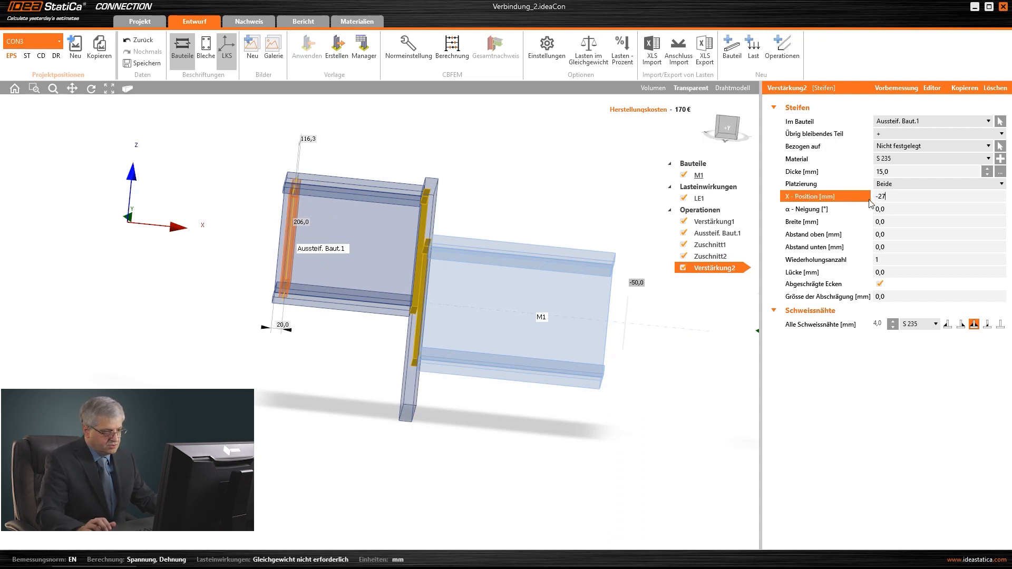
{"action": "type", "text": "0"}
{"action": "key", "text": "Tab"}
{"action": "left_click", "coordinate": [862, 199]}
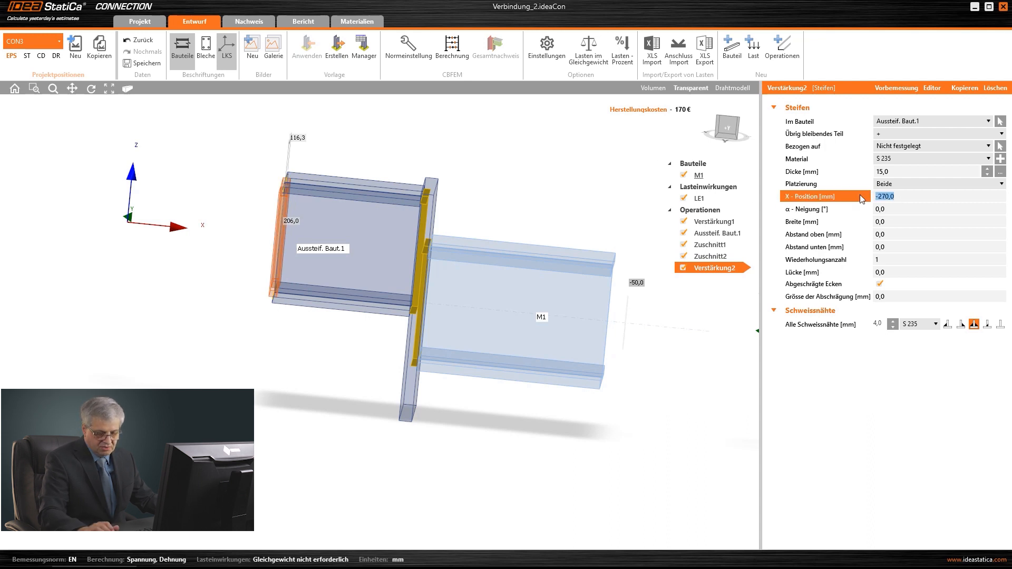
{"action": "type", "text": "-260"}
{"action": "key", "text": "Tab"}
- Set the thickness of the stiffener at the end of Aussteif. Baut.1 to 10 mm
{"action": "middle_click_drag", "start_coordinate": [319, 248], "coordinate": [341, 245]}
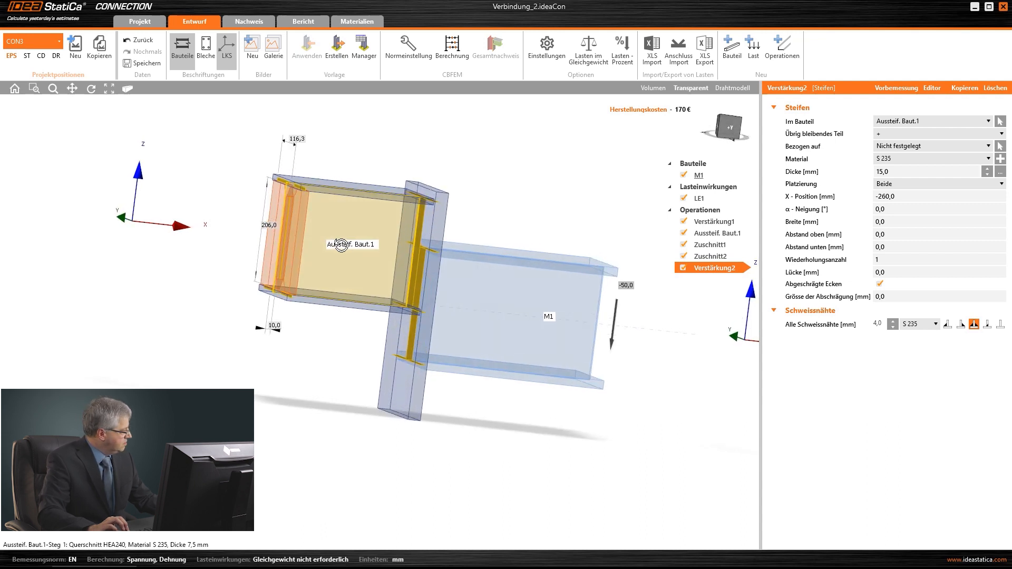
{"action": "scroll", "coordinate": [321, 295], "scroll_direction": "up", "scroll_amount": 4}
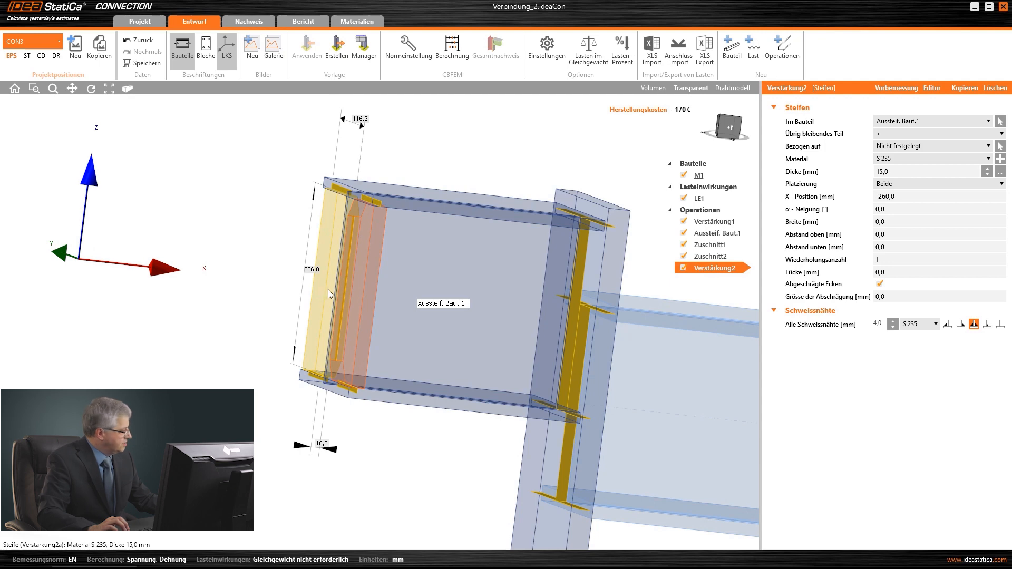
{"action": "double_click", "coordinate": [886, 170]}
{"action": "type", "text": "10"}
{"action": "key", "text": "Tab"}
- View the connection from the side and set the end stiffener's X position to -265 mm
{"action": "left_click", "coordinate": [730, 131]}
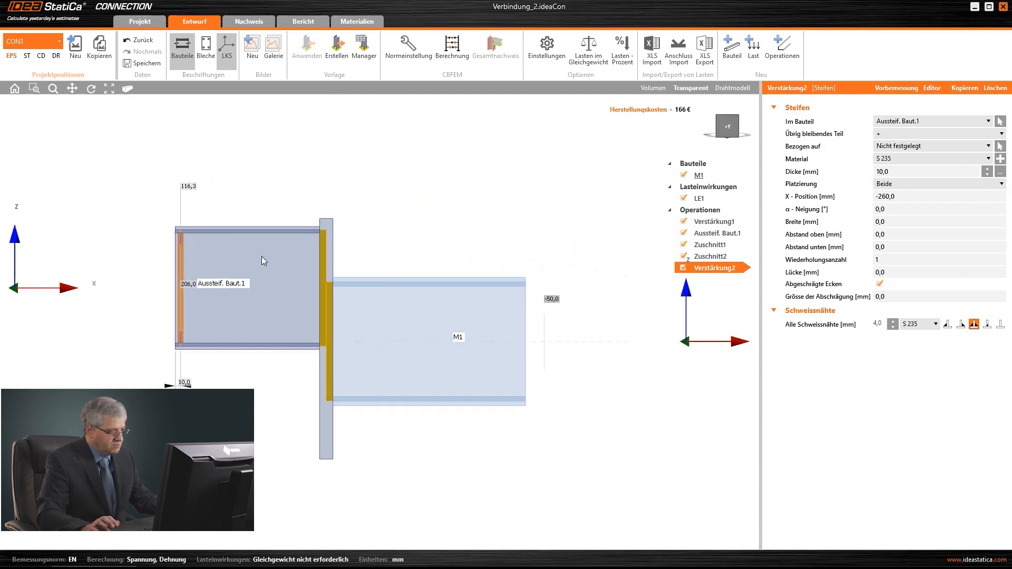
{"action": "scroll", "coordinate": [152, 240], "scroll_direction": "up", "scroll_amount": 5}
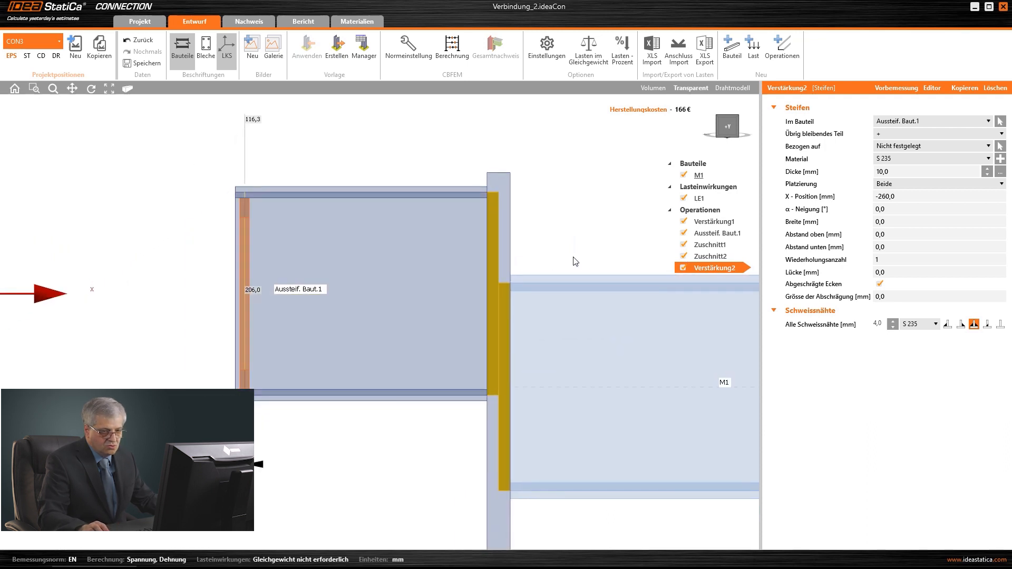
{"action": "left_click", "coordinate": [885, 196]}
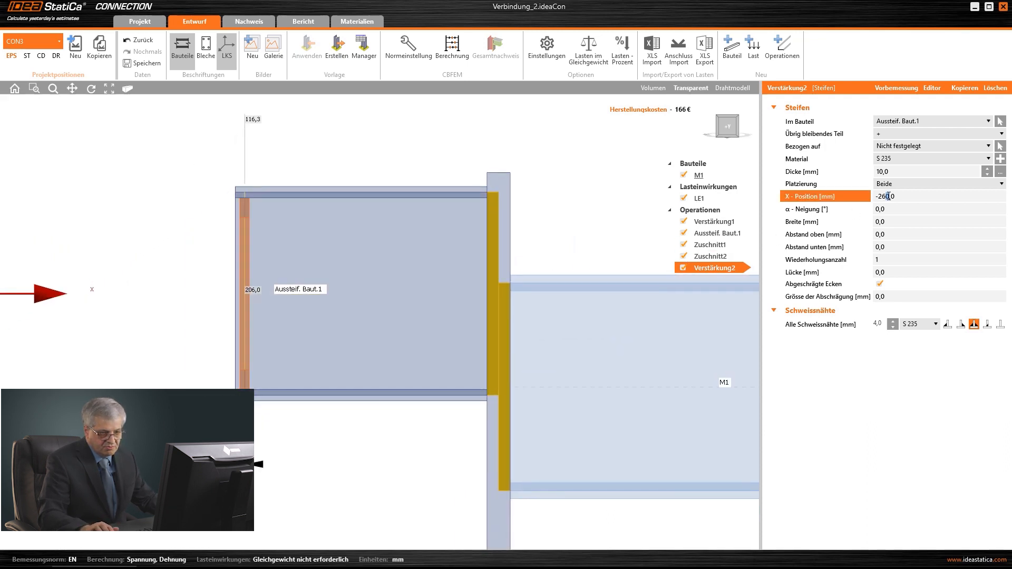
{"action": "key", "text": "Tab"}
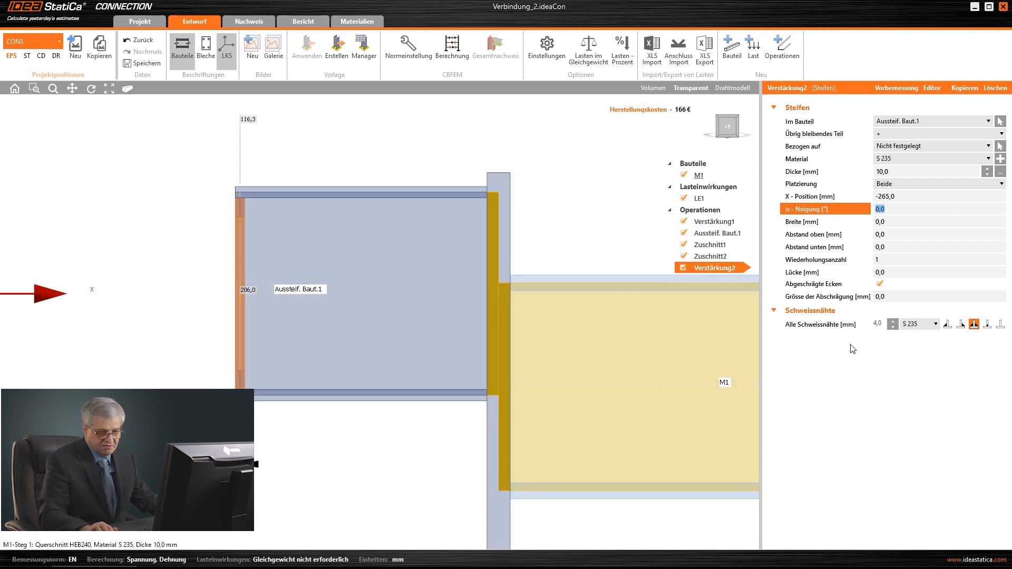
- Set the throat thickness of all welds on the end stiffener to 5 mm
{"action": "left_click", "coordinate": [878, 325]}
{"action": "type", "text": "5"}
{"action": "key", "text": "Return"}
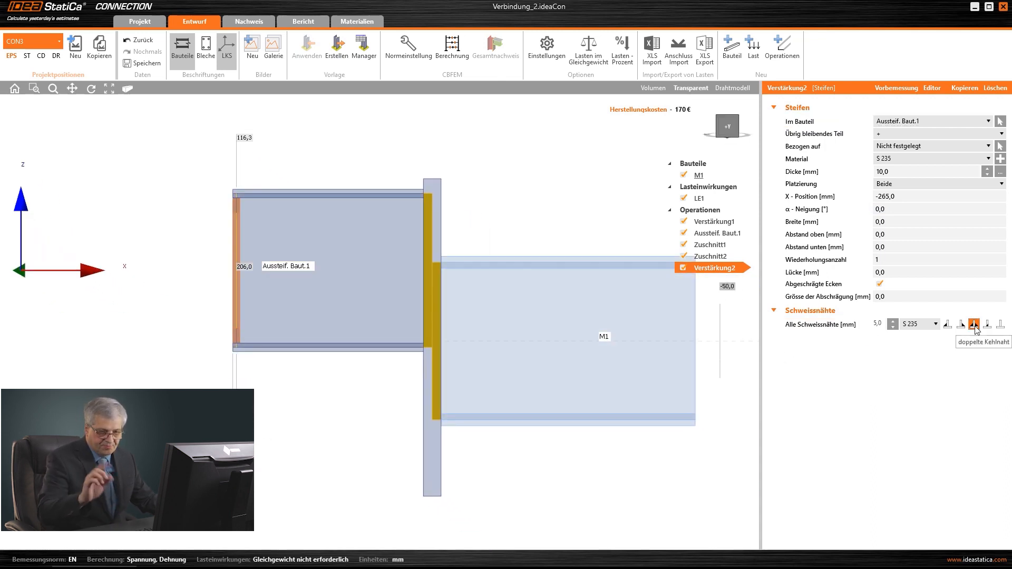
- Give the end stiffener single-sided fillet welds on its inner face and limit its placement to Vorderseite
{"action": "left_click", "coordinate": [948, 326]}
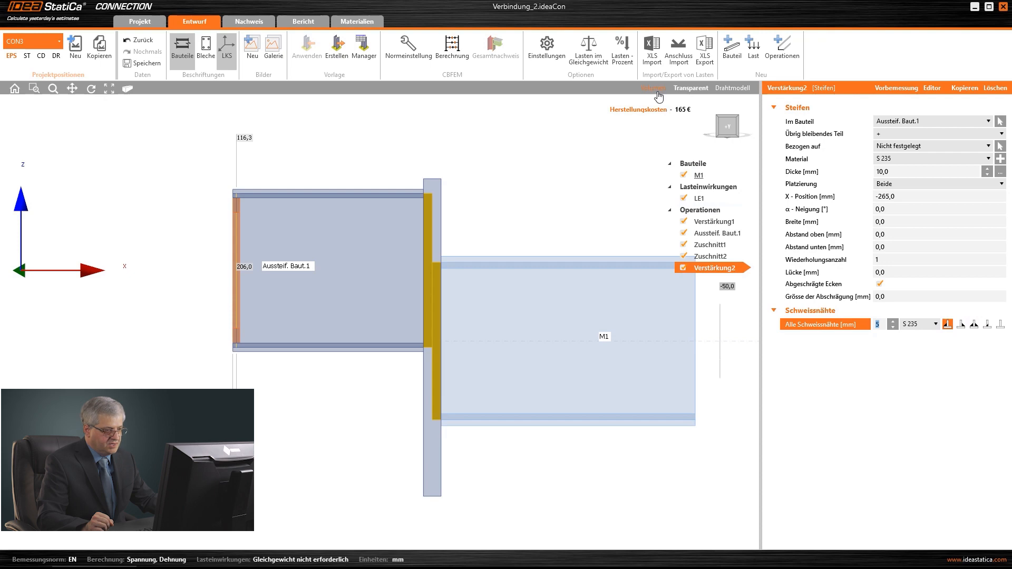
{"action": "left_click", "coordinate": [656, 91]}
{"action": "right_click_drag", "start_coordinate": [156, 308], "coordinate": [631, 364]}
{"action": "left_click", "coordinate": [960, 324]}
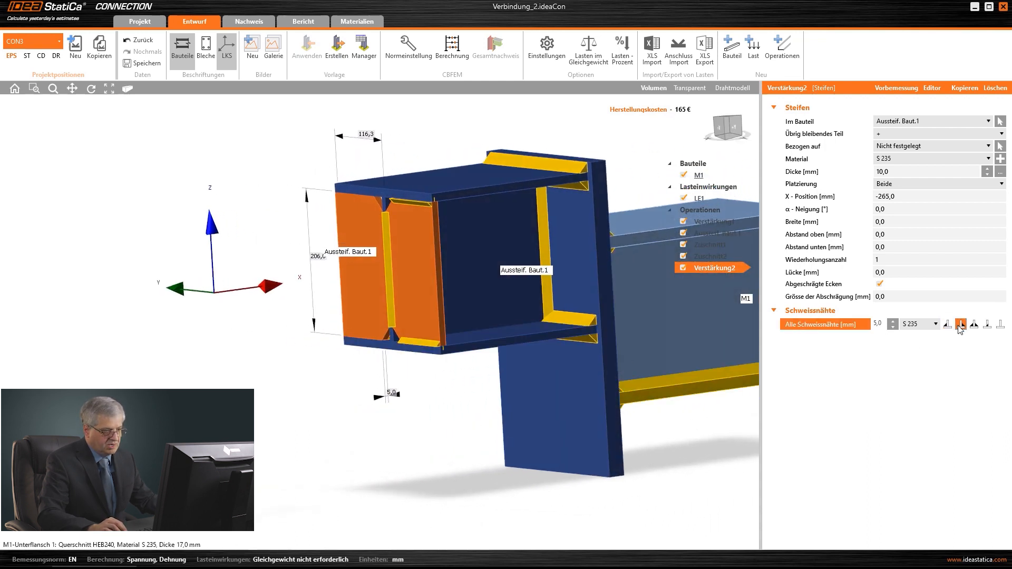
{"action": "middle_click_drag", "start_coordinate": [377, 363], "coordinate": [281, 342]}
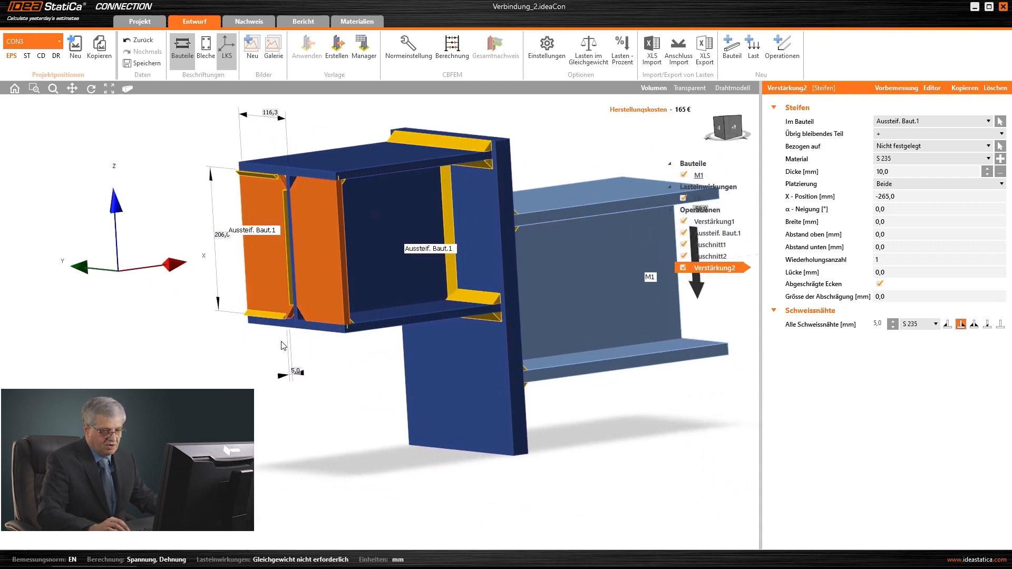
{"action": "left_click", "coordinate": [903, 184]}
{"action": "left_click", "coordinate": [901, 197]}
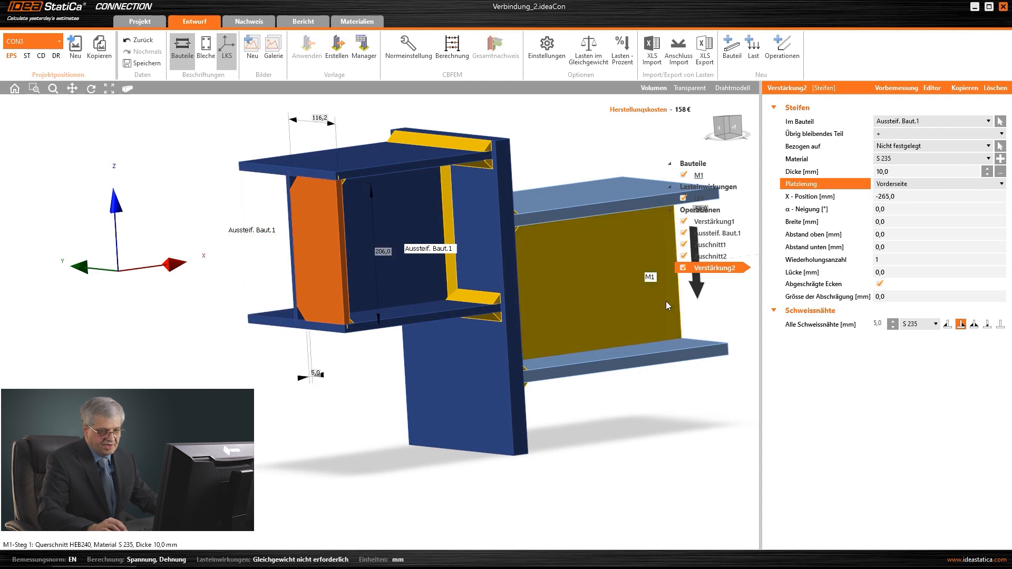
- Copy the end stiffener, place the copy on the Hinterseite, and switch its single fillet weld to the inner face
{"action": "right_click", "coordinate": [715, 272]}
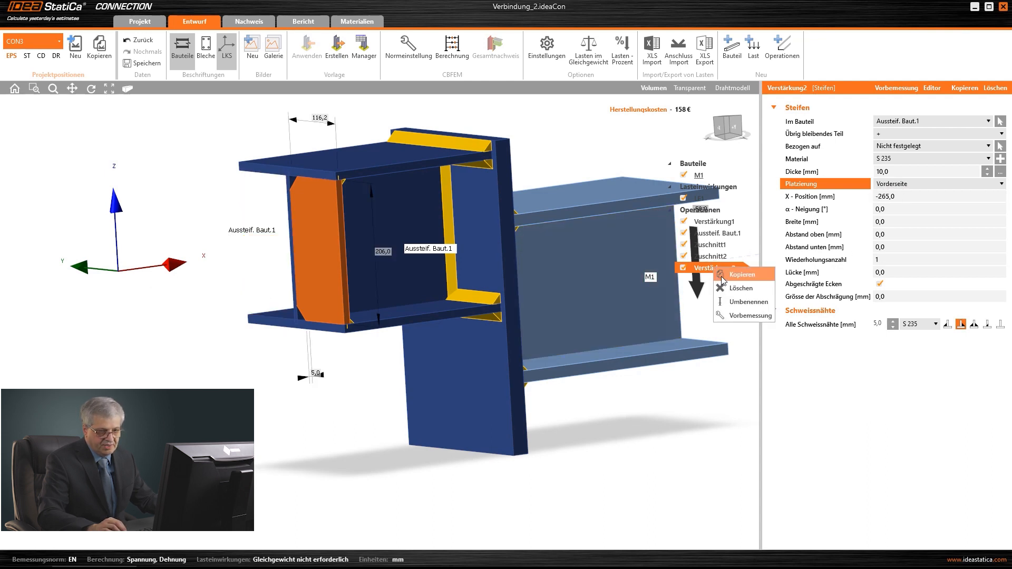
{"action": "left_click", "coordinate": [738, 274]}
{"action": "left_click", "coordinate": [898, 187]}
{"action": "left_click", "coordinate": [900, 204]}
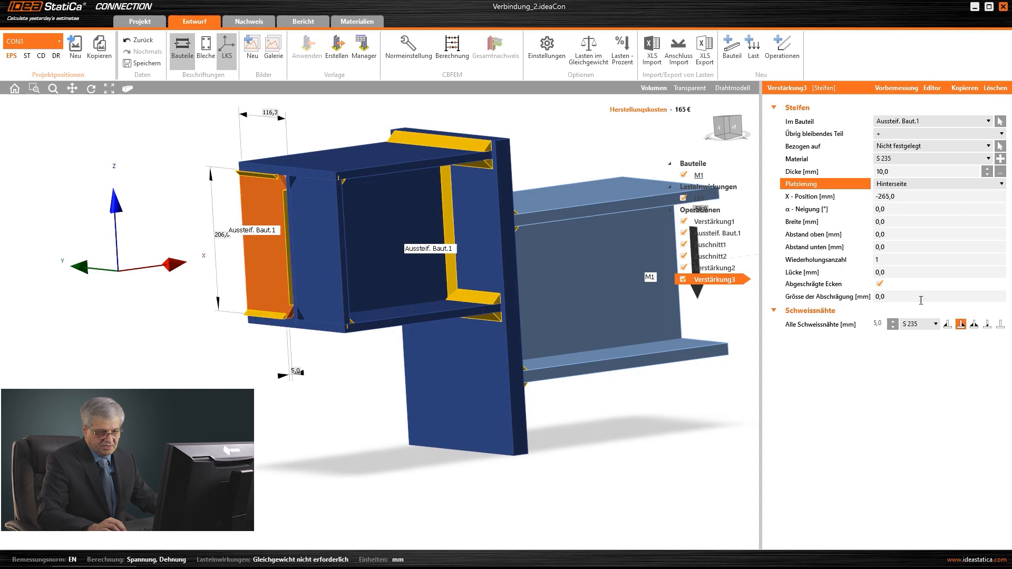
{"action": "middle_click_drag", "start_coordinate": [435, 355], "coordinate": [563, 368], "text": "ctrl"}
{"action": "middle_click_drag", "start_coordinate": [274, 363], "coordinate": [576, 204], "text": "ctrl"}
{"action": "middle_click_drag", "start_coordinate": [320, 325], "coordinate": [248, 351]}
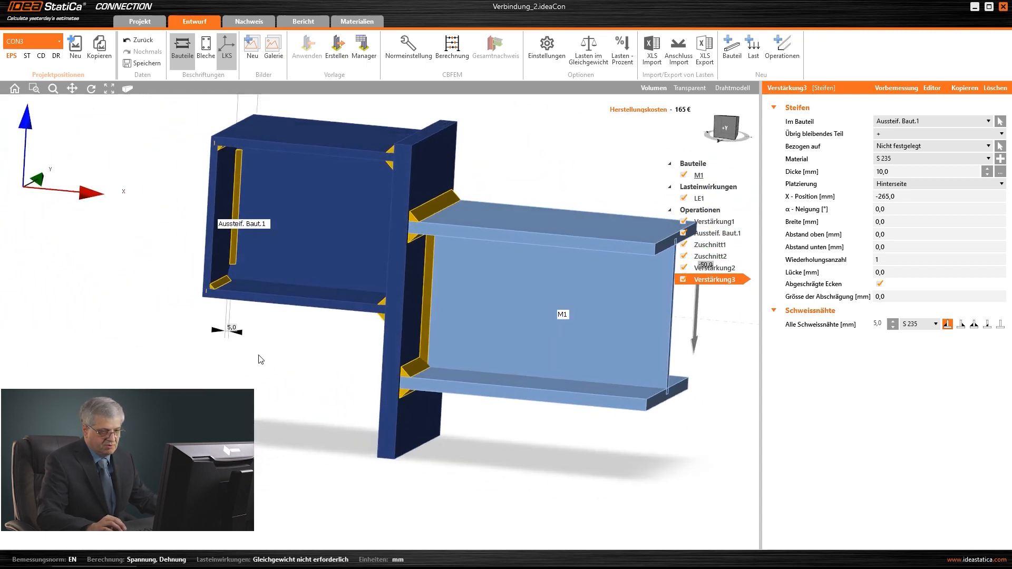
- Add a Steifenblech operation and attach the plate to Unterflansch 1 of member Aussteif. Baut.1
{"action": "right_click", "coordinate": [706, 213]}
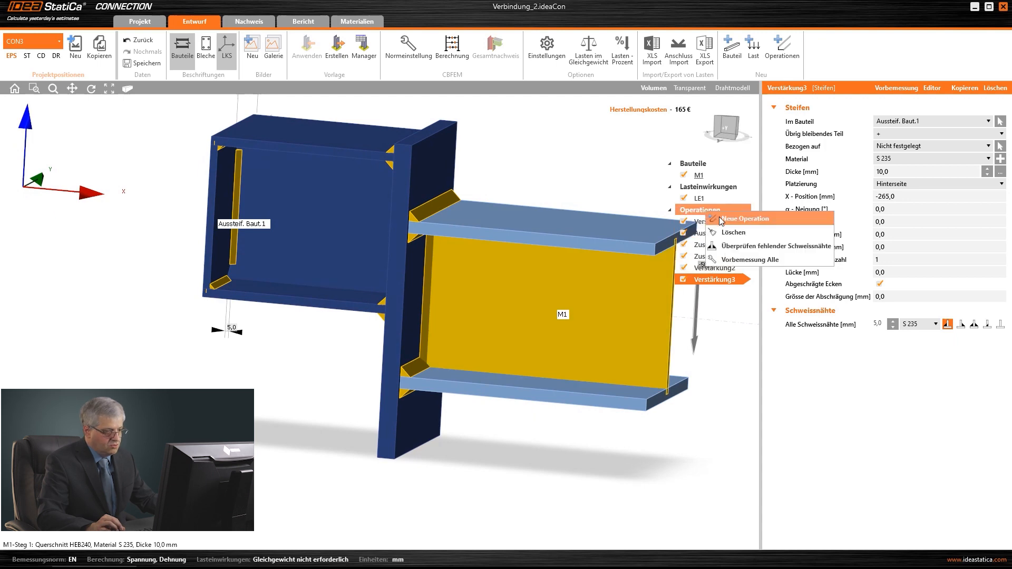
{"action": "left_click", "coordinate": [721, 219]}
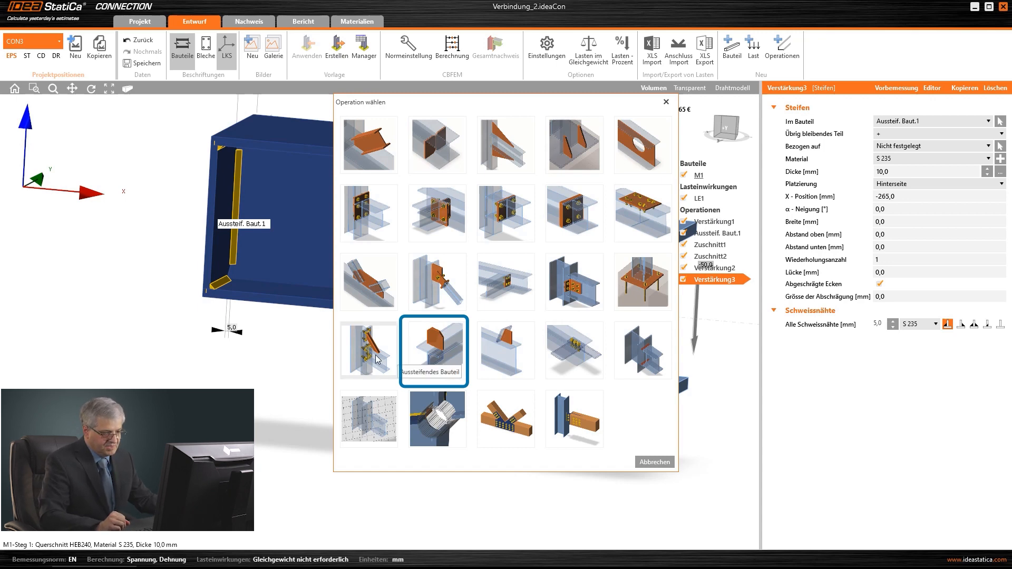
{"action": "left_click", "coordinate": [428, 358]}
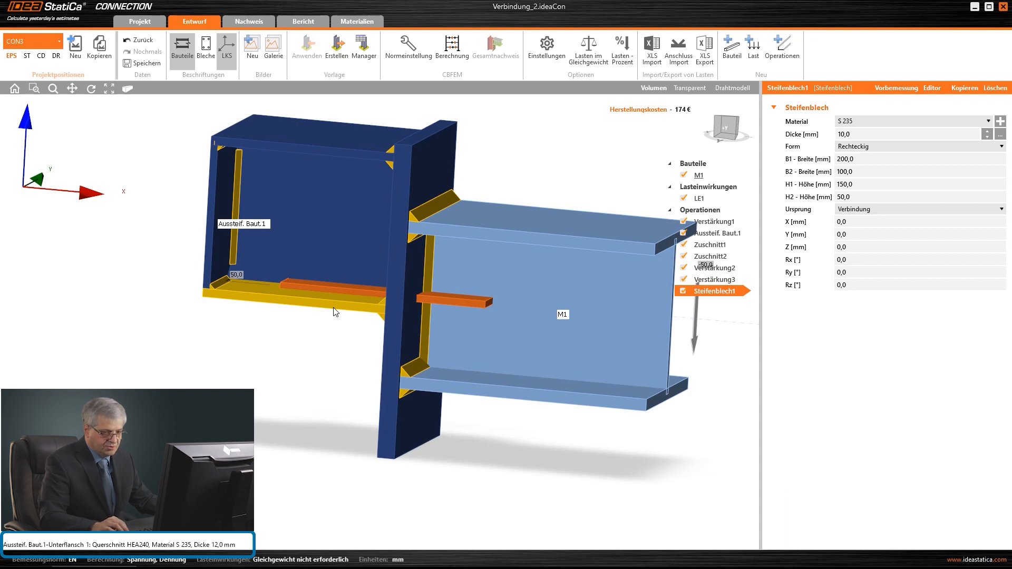
{"action": "left_click", "coordinate": [875, 209]}
{"action": "left_click", "coordinate": [860, 230]}
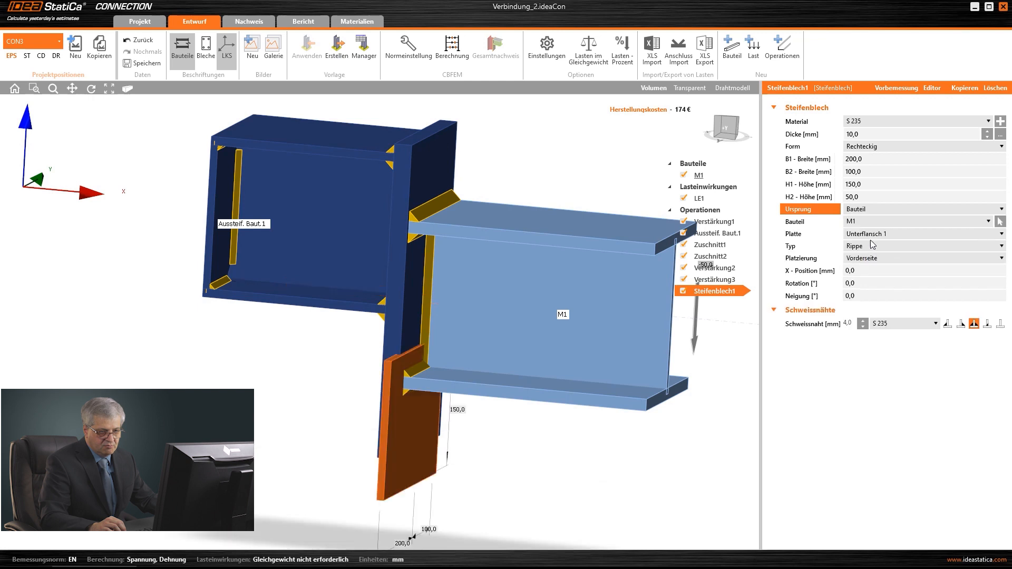
{"action": "left_click", "coordinate": [865, 220]}
{"action": "left_click", "coordinate": [897, 255]}
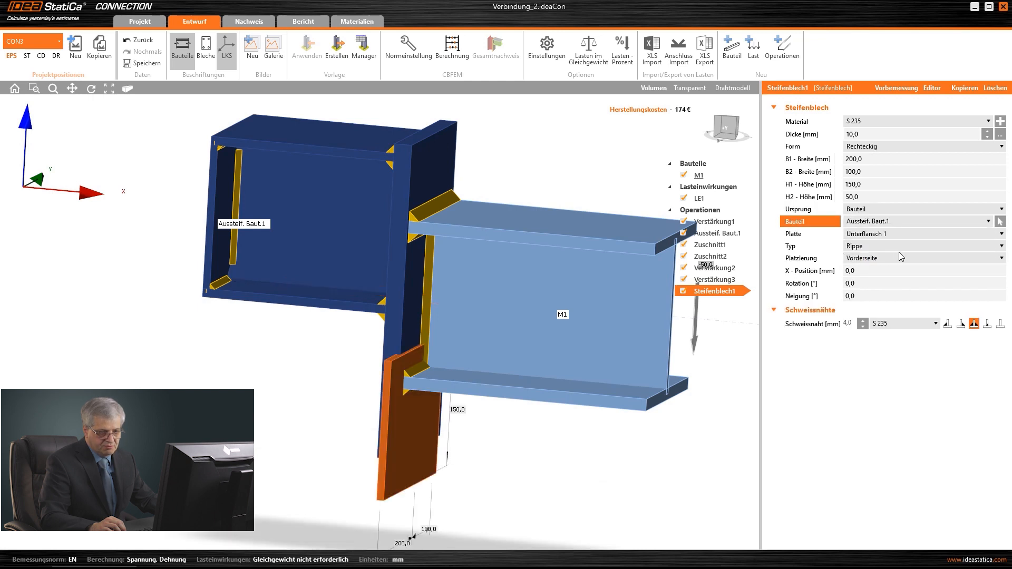
{"action": "left_click", "coordinate": [874, 238]}
{"action": "left_click", "coordinate": [866, 263]}
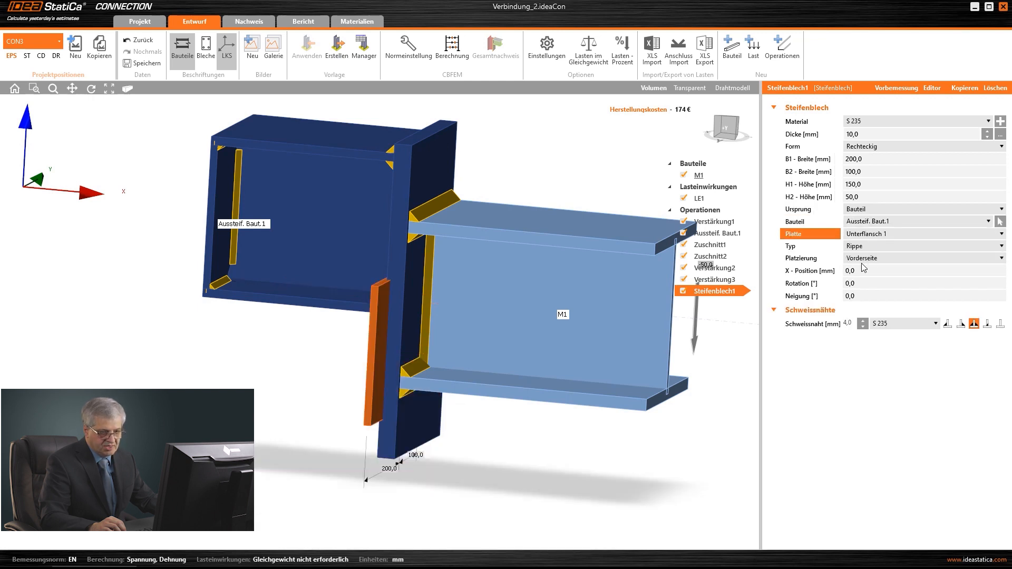
- Make the new plate an Aufdoppelung on the Hinterseite of the flange and remove its weld
{"action": "left_click", "coordinate": [865, 247]}
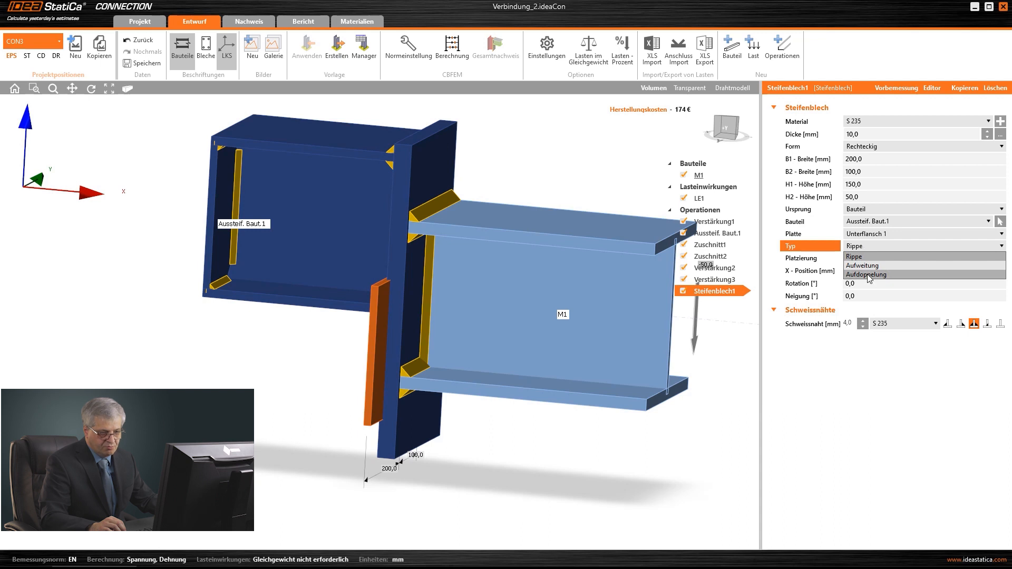
{"action": "left_click", "coordinate": [866, 274]}
{"action": "left_click", "coordinate": [864, 259]}
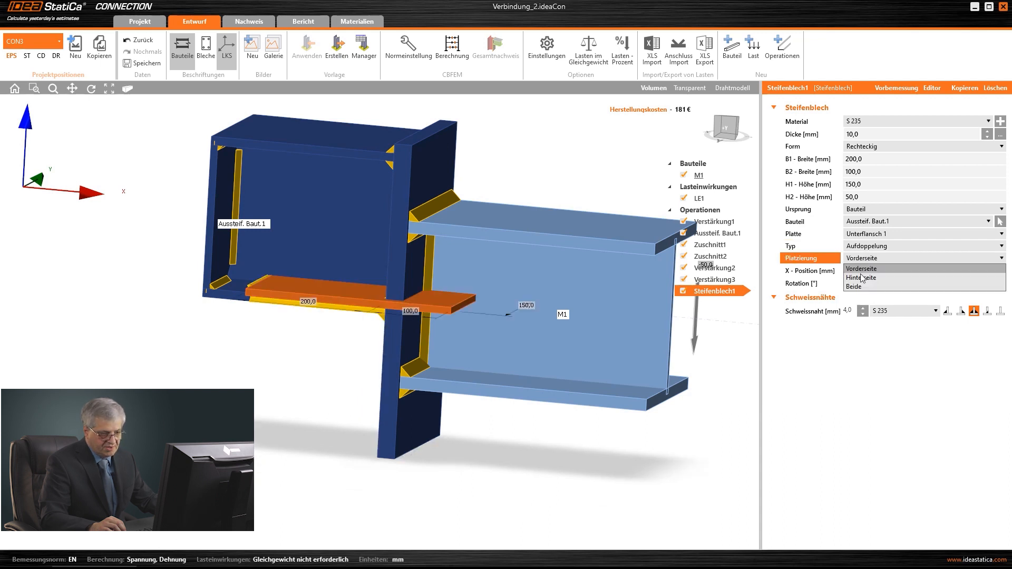
{"action": "left_click", "coordinate": [863, 277]}
{"action": "left_click", "coordinate": [1000, 311]}
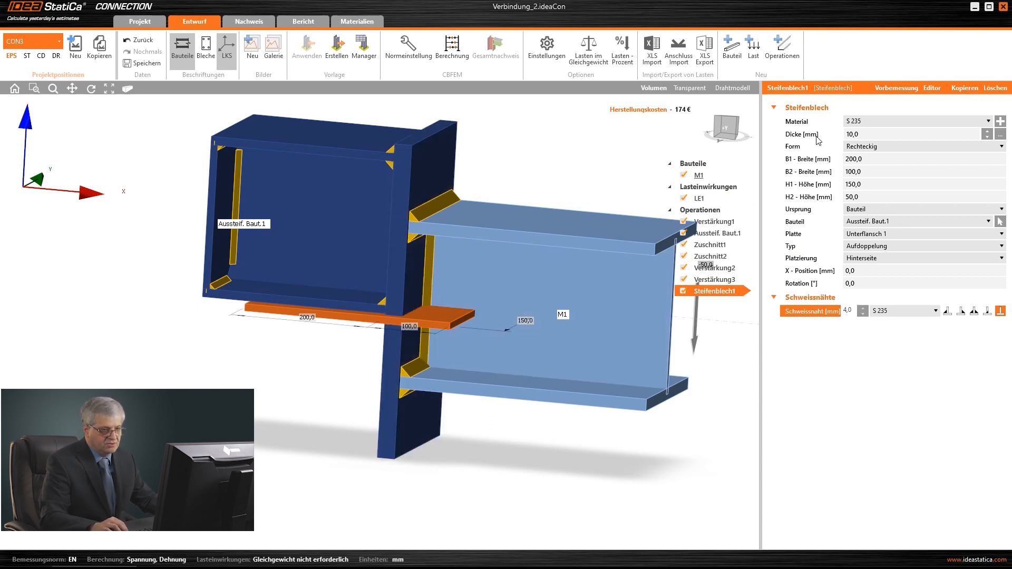
{"action": "left_click", "coordinate": [726, 129]}
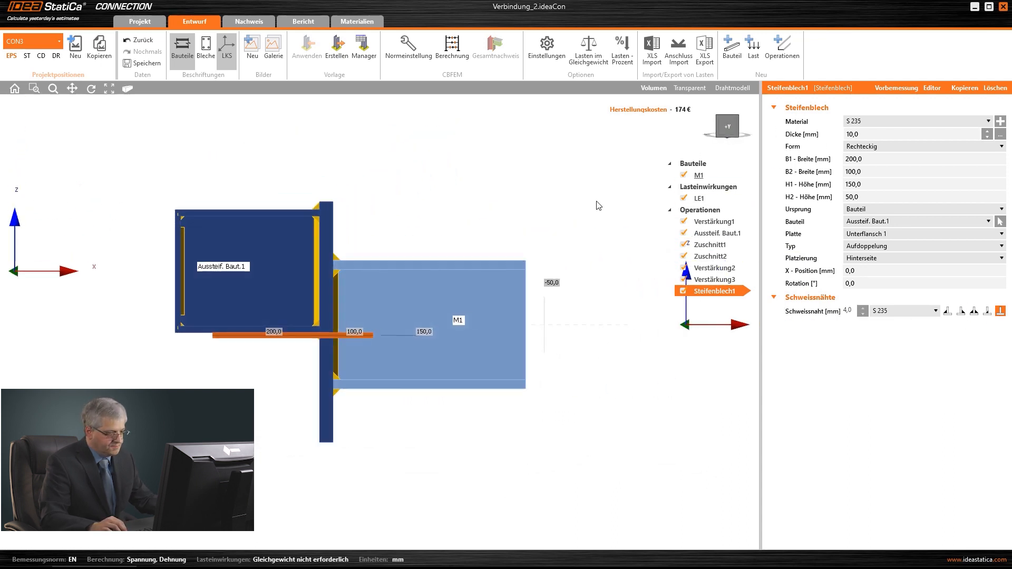
{"action": "scroll", "coordinate": [206, 337], "scroll_direction": "up", "scroll_amount": 5}
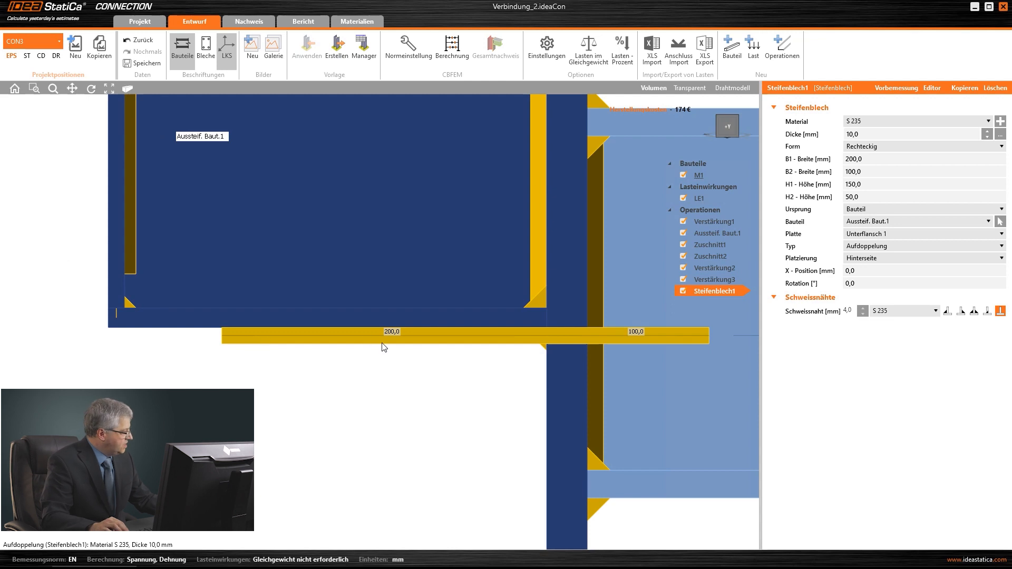
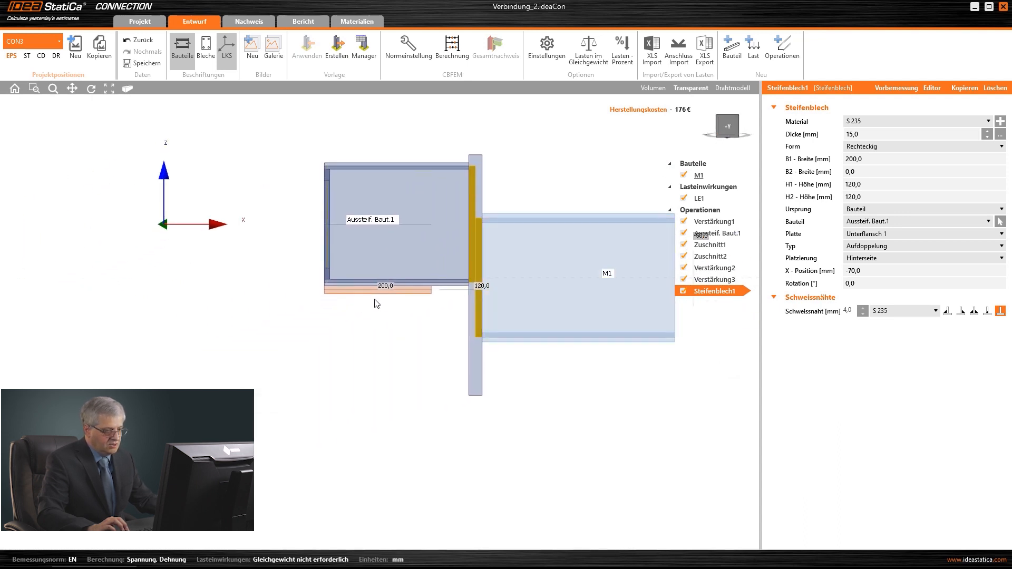
- Add a bolt/anchor grid operation and set its Verbindungsmittel to Anker
{"action": "left_click", "coordinate": [724, 215]}
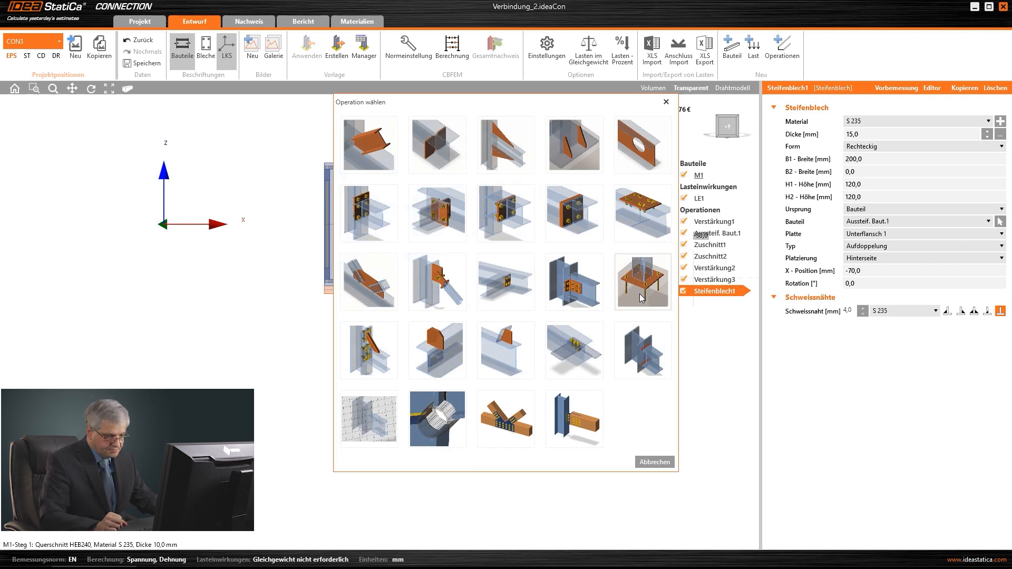
{"action": "left_click", "coordinate": [578, 349]}
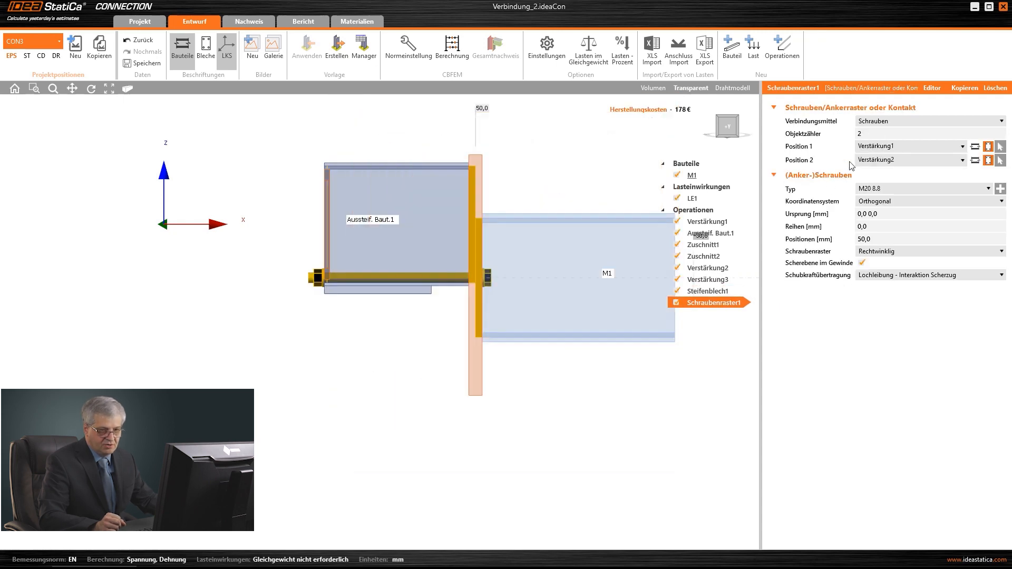
{"action": "left_click", "coordinate": [890, 122]}
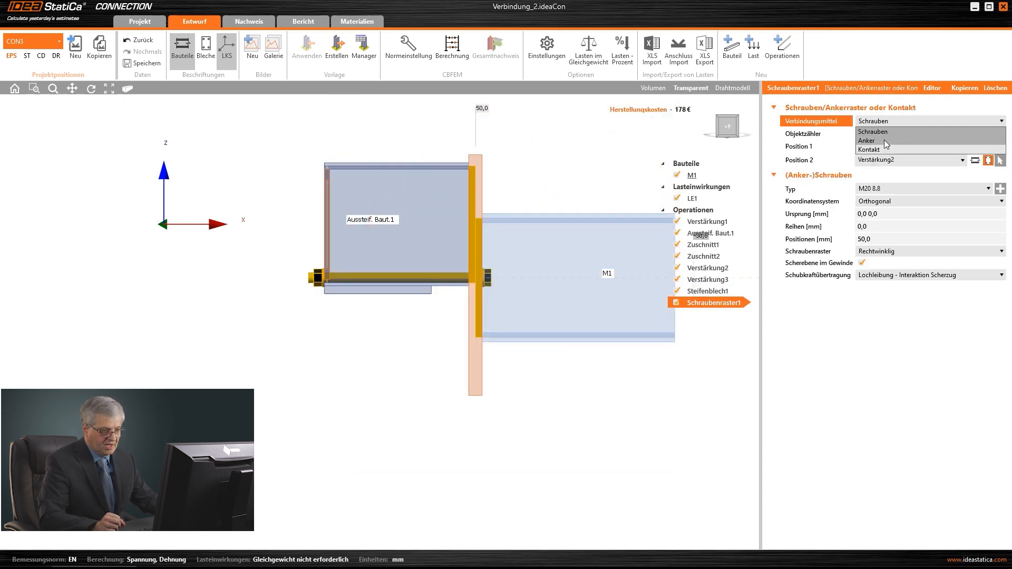
{"action": "left_click", "coordinate": [887, 141]}
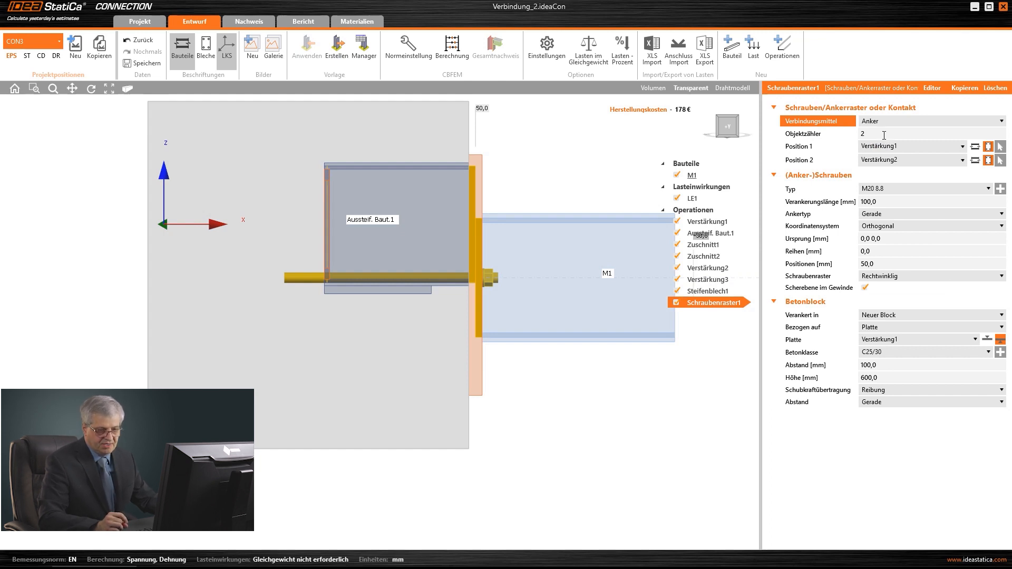
- Relocate the concrete block by selecting Steifenblech1 as its reference plate
{"action": "left_click", "coordinate": [889, 341]}
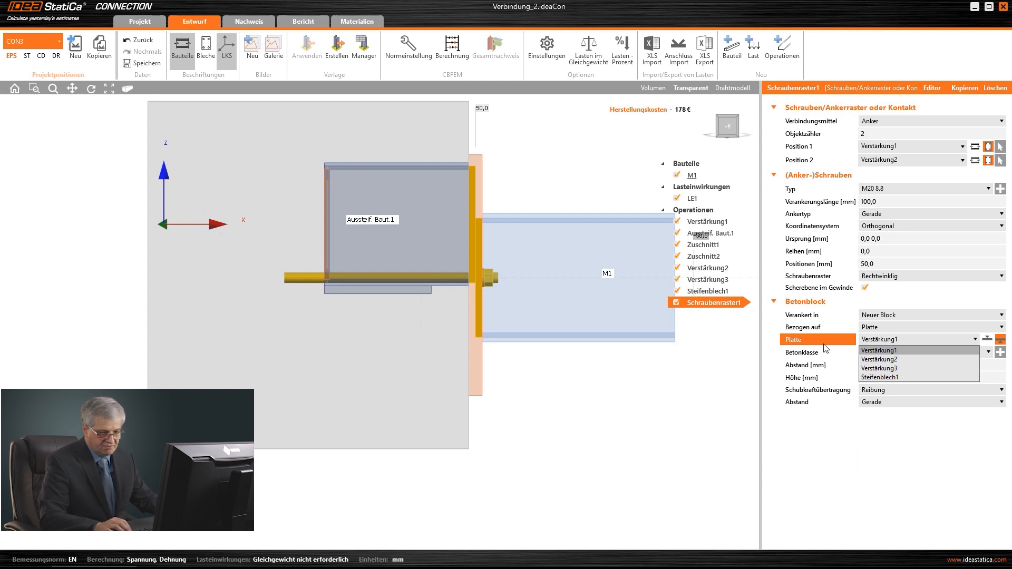
{"action": "left_click", "coordinate": [889, 378]}
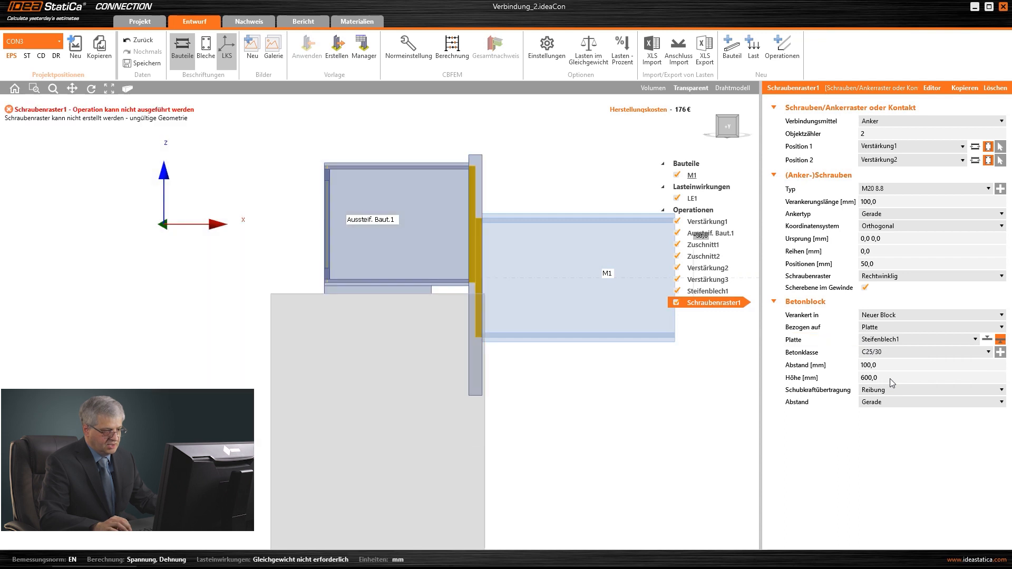
{"action": "middle_click_drag", "start_coordinate": [451, 342], "coordinate": [464, 364]}
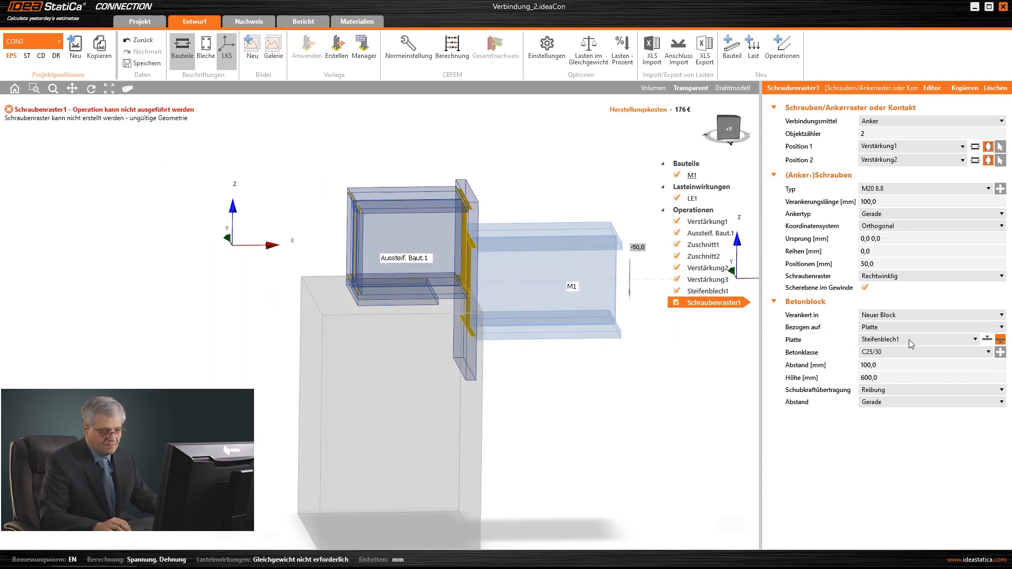
{"action": "scroll", "coordinate": [495, 334], "scroll_direction": "down", "scroll_amount": 2}
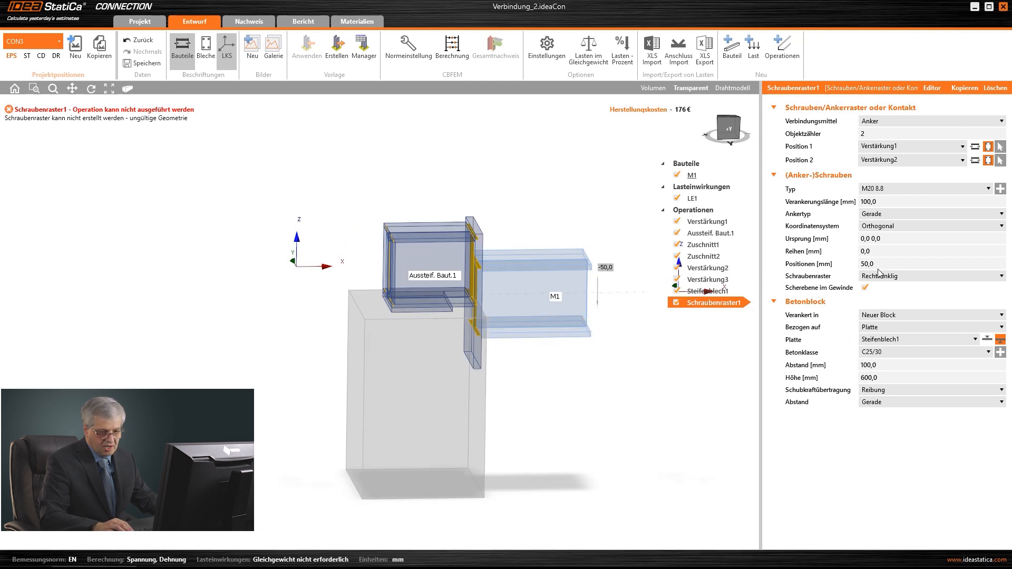
- Try a height of 200 mm for the concrete block and set it to 250 mm
{"action": "left_click", "coordinate": [877, 379]}
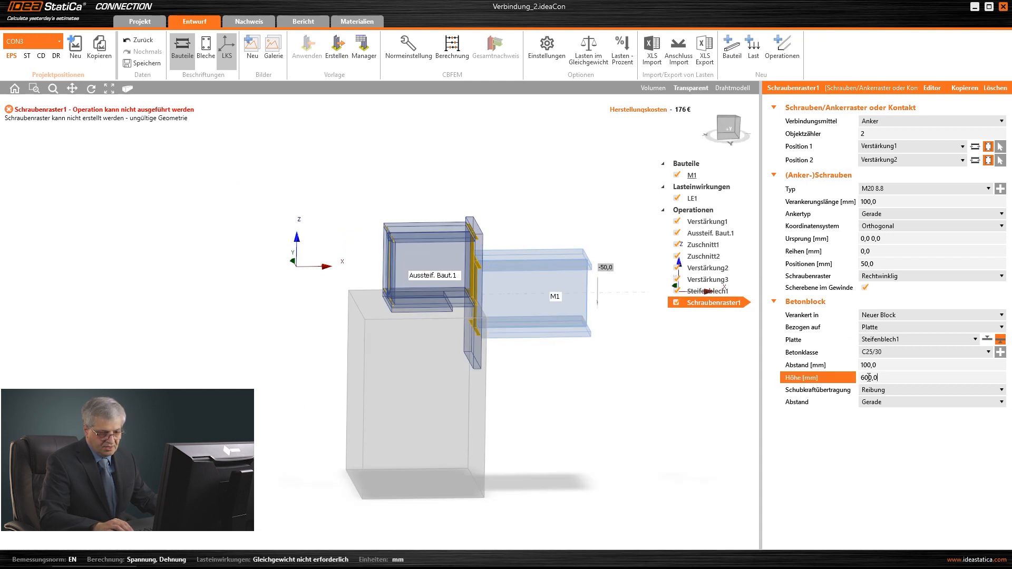
{"action": "type", "text": "200"}
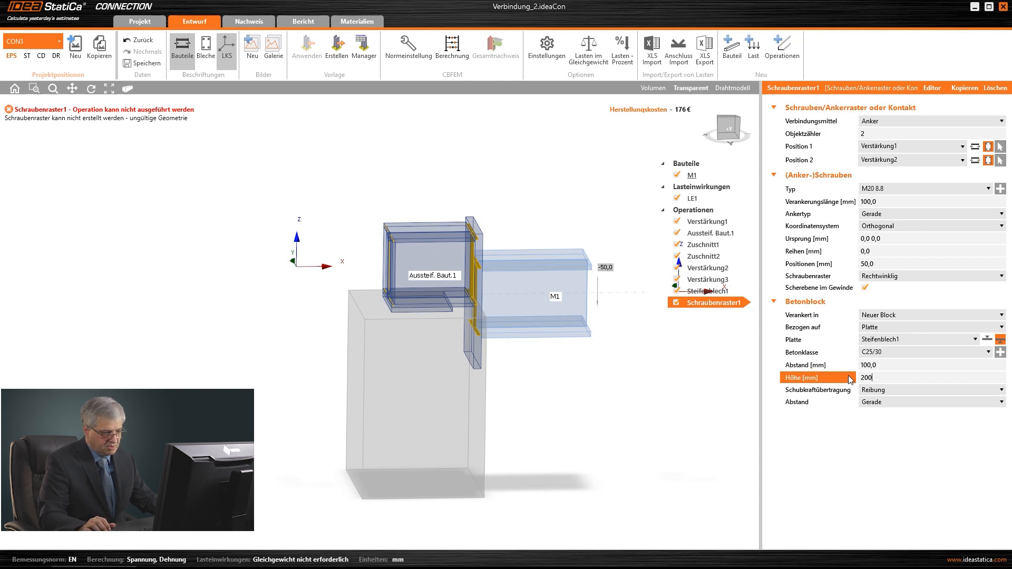
{"action": "key", "text": "Tab"}
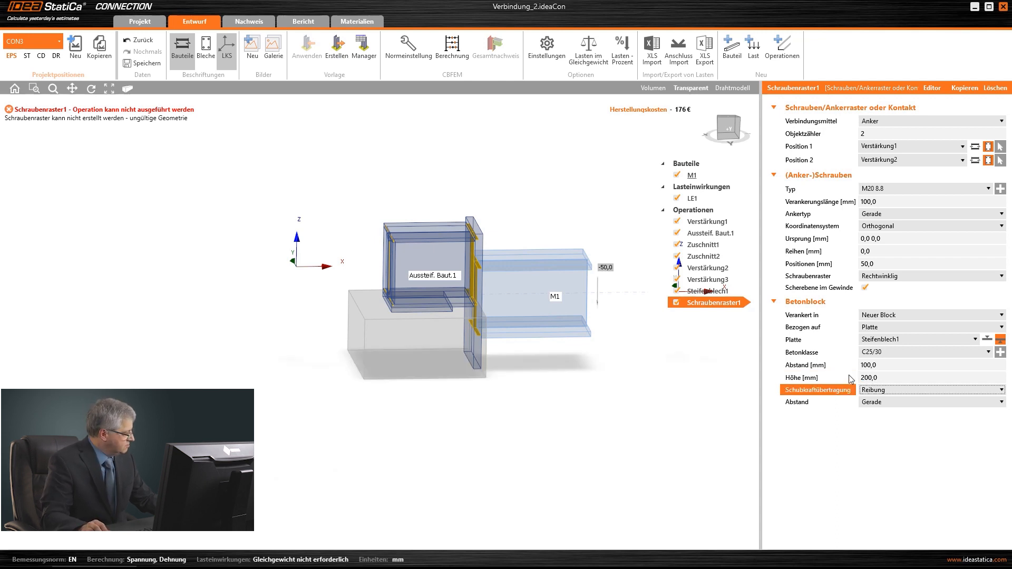
{"action": "left_click", "coordinate": [884, 378]}
{"action": "type", "text": "250"}
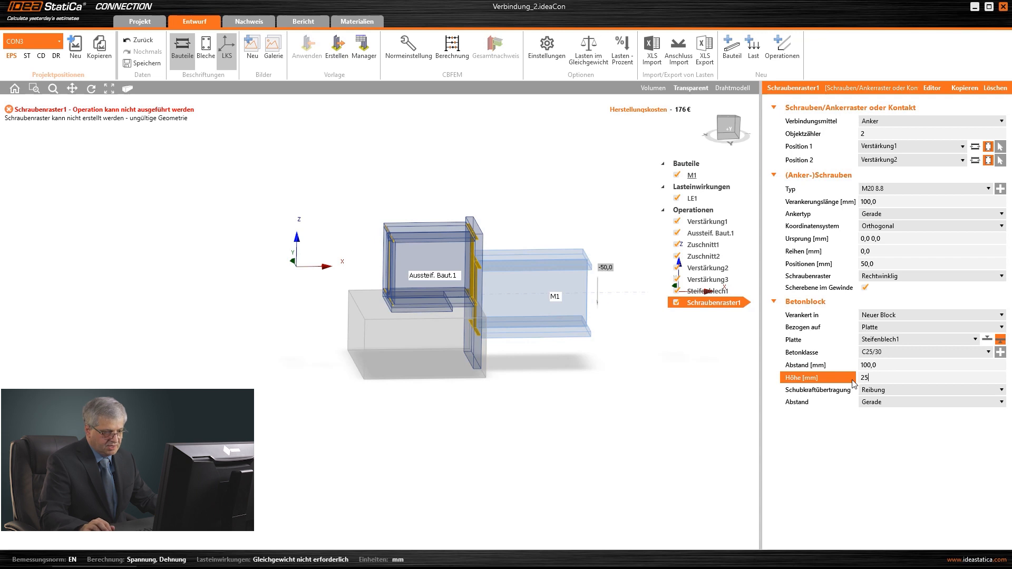
{"action": "middle_click_drag", "start_coordinate": [435, 345], "coordinate": [368, 323]}
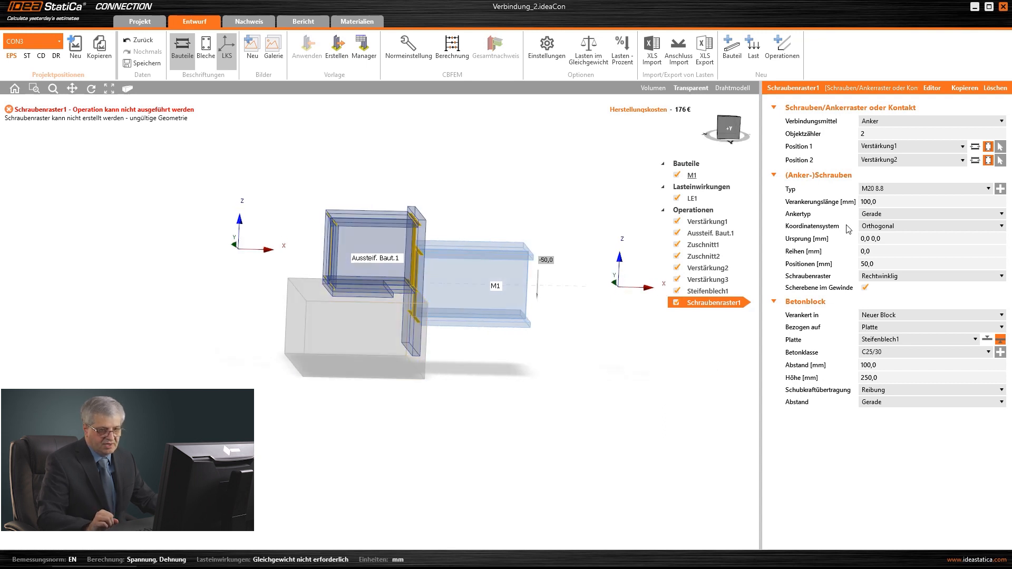
- Assign the anchors to Aussteif. Baut.1 | Unterflansch 1 as Position 1 and Steifenblech1 as Position 2
{"action": "left_click", "coordinate": [871, 134]}
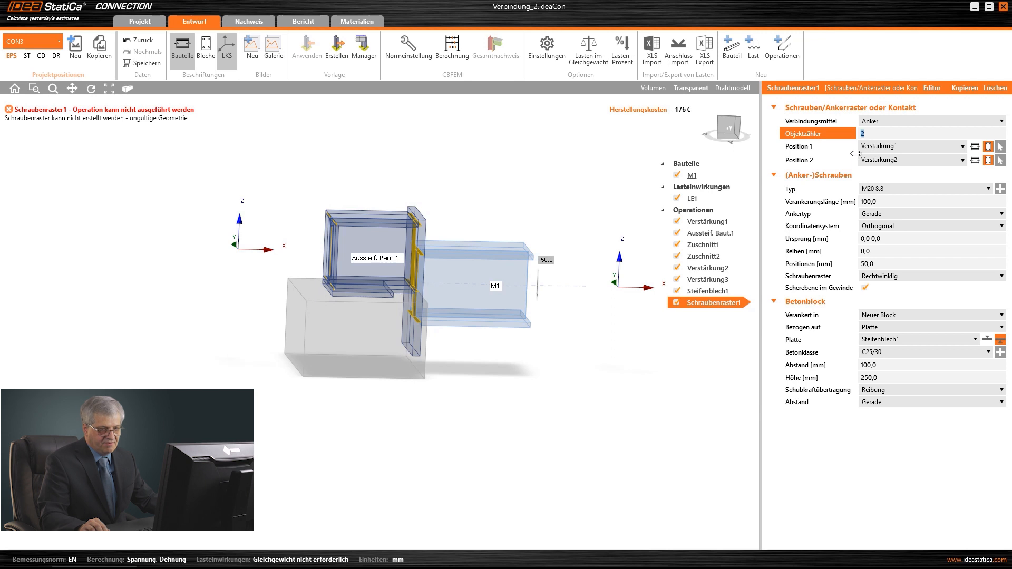
{"action": "left_click", "coordinate": [975, 148]}
{"action": "left_click", "coordinate": [915, 149]}
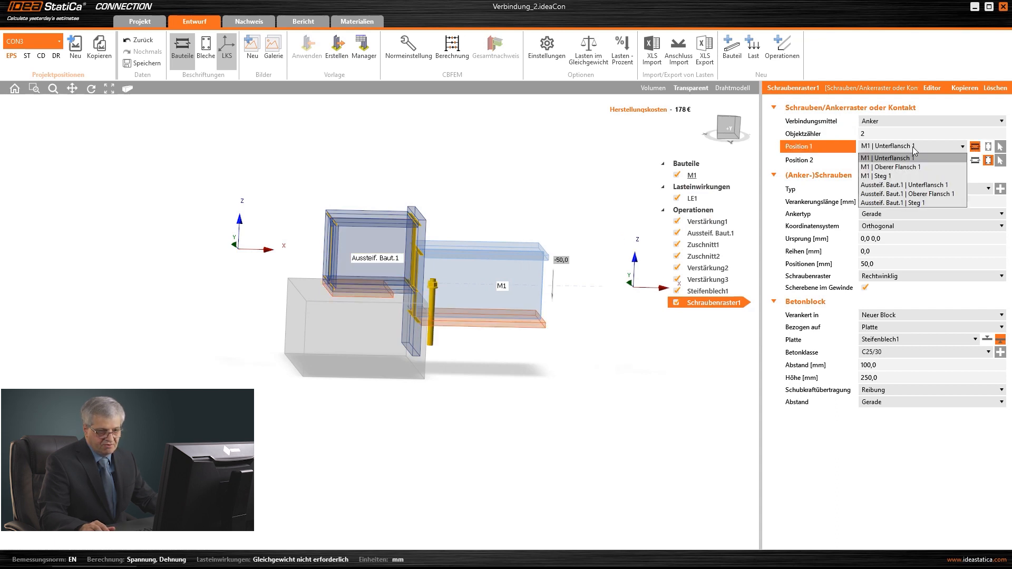
{"action": "left_click", "coordinate": [905, 185]}
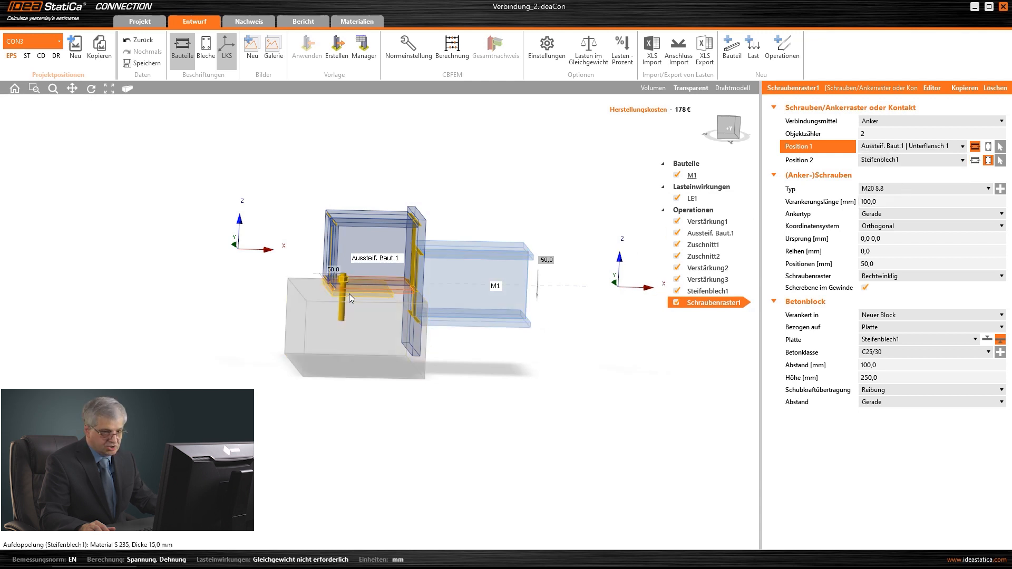
- Try 0 mm for the anchor grid's Positionen value and set it to 100 mm
{"action": "scroll", "coordinate": [327, 286], "scroll_direction": "up", "scroll_amount": 3}
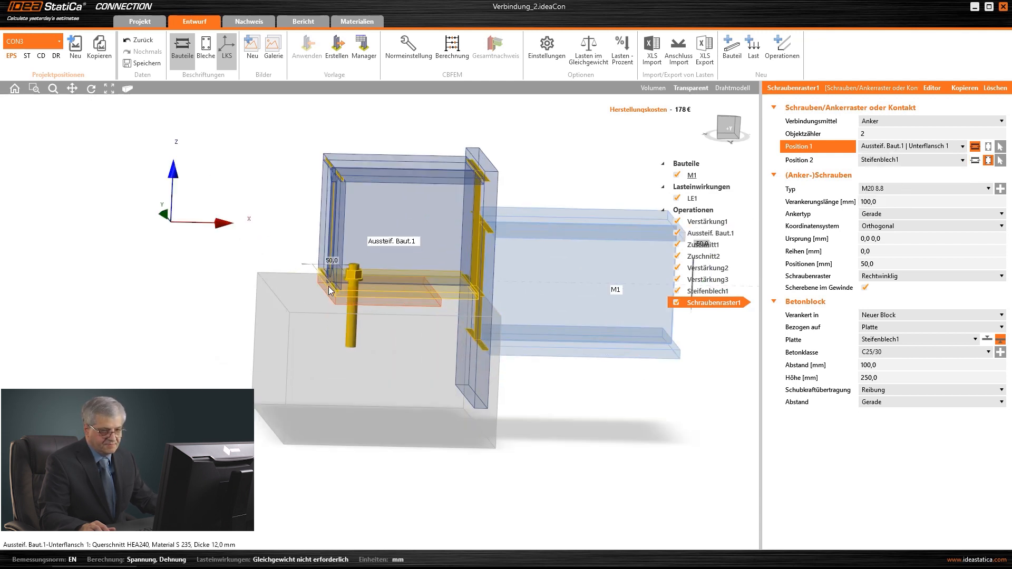
{"action": "left_click_drag", "start_coordinate": [876, 264], "coordinate": [855, 270]}
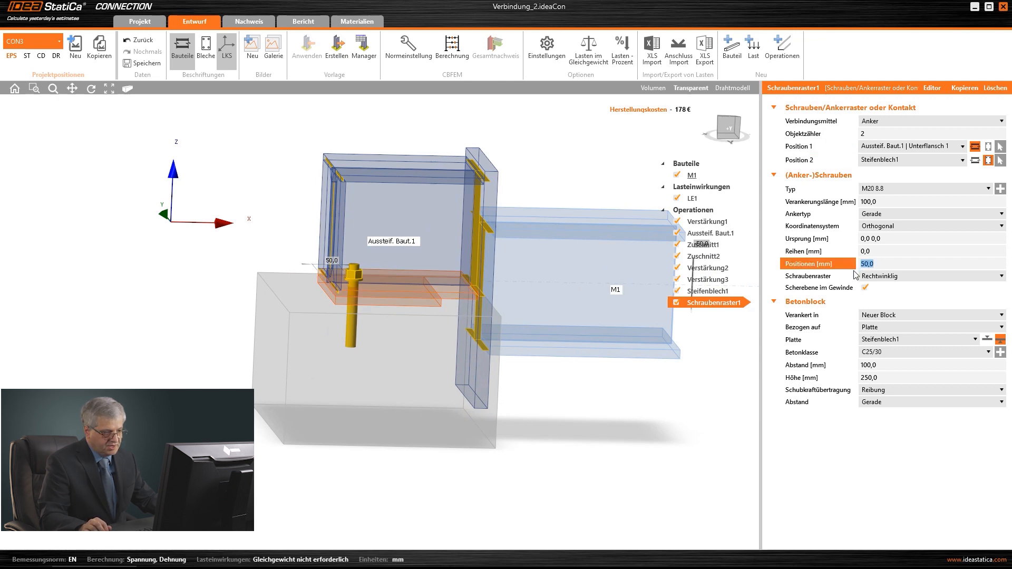
{"action": "type", "text": "0"}
{"action": "key", "text": "Tab"}
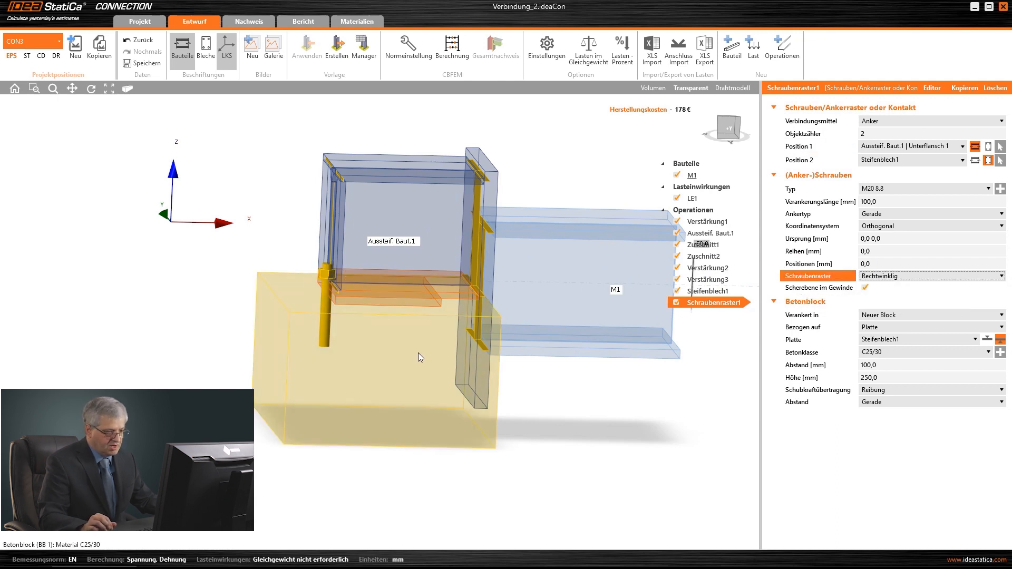
{"action": "left_click_drag", "start_coordinate": [875, 264], "coordinate": [849, 270]}
{"action": "type", "text": "100"}
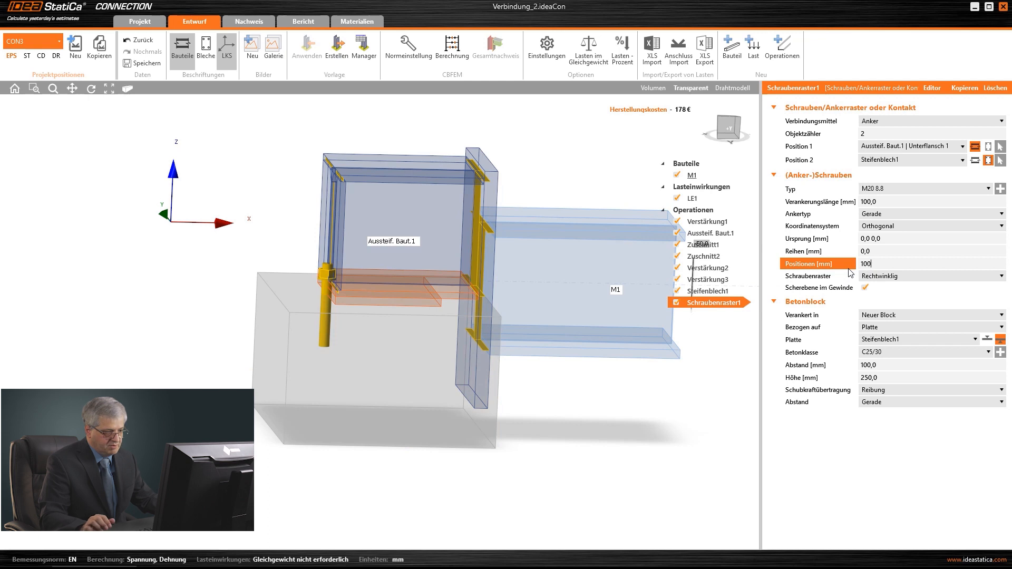
{"action": "key", "text": "Tab"}
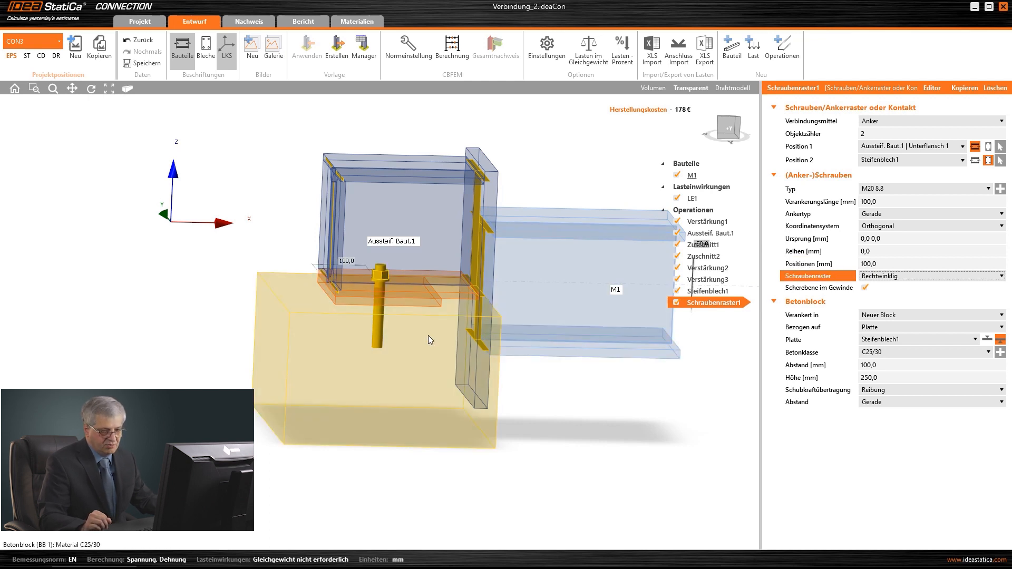
- Define two anchor rows with the Reihen values 60 and -120 mm and inspect their layout on the plate
{"action": "left_click_drag", "start_coordinate": [876, 251], "coordinate": [854, 253]}
{"action": "type", "text": "60,0 -120"}
{"action": "key", "text": "Tab"}
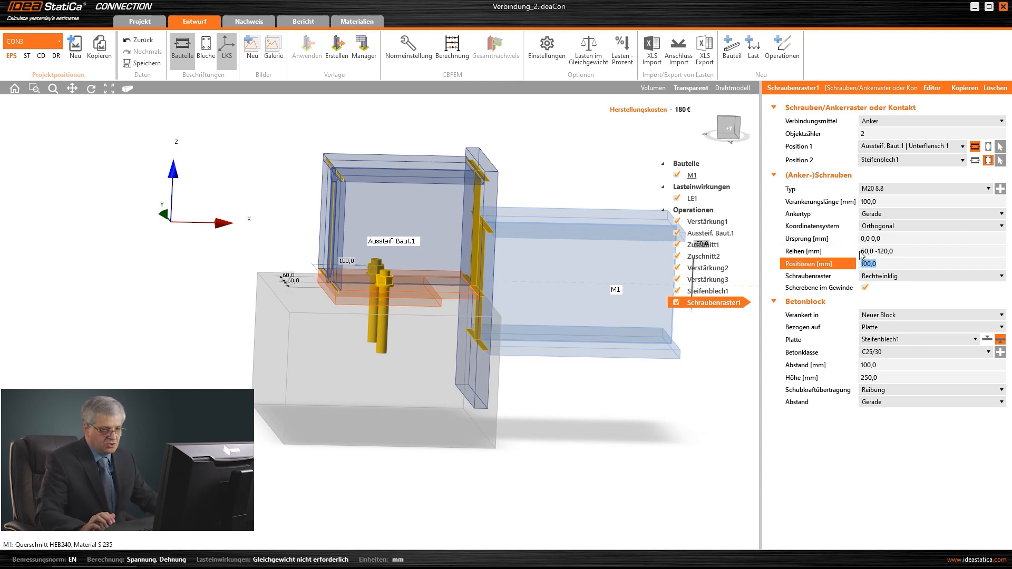
{"action": "left_click", "coordinate": [729, 127]}
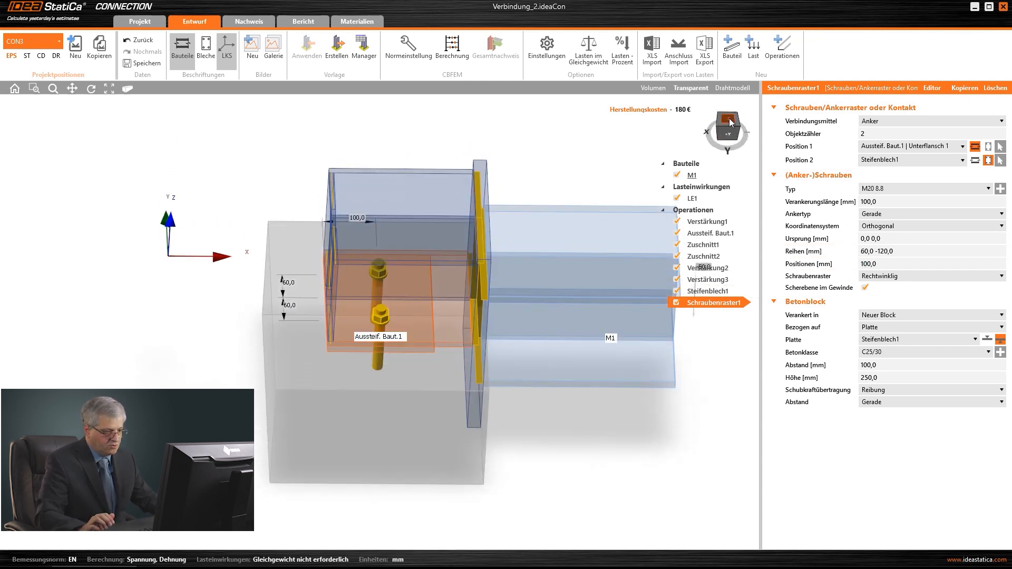
{"action": "right_click_drag", "start_coordinate": [276, 363], "coordinate": [449, 271]}
{"action": "middle_click_drag", "start_coordinate": [288, 348], "coordinate": [437, 334]}
{"action": "right_click_drag", "start_coordinate": [390, 370], "coordinate": [452, 368]}
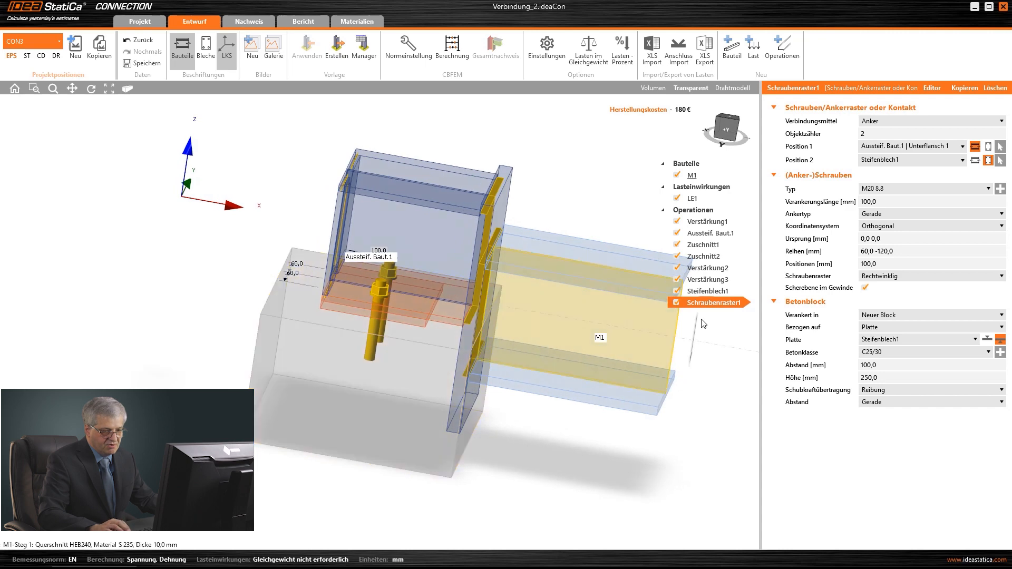
- Set a uniform edge offset (Abstand) of 200 mm for the concrete block around the plate
{"action": "left_click", "coordinate": [726, 131]}
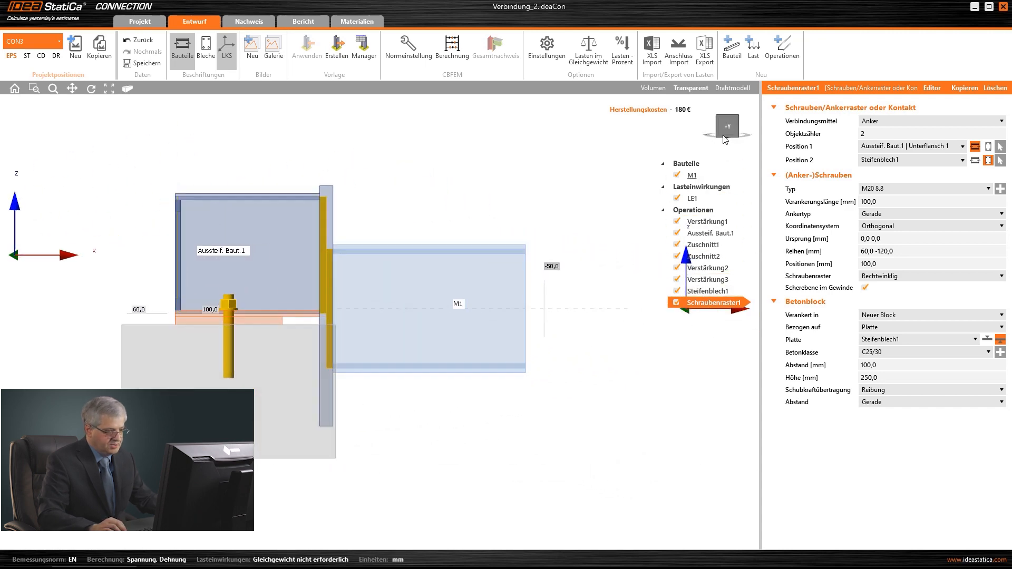
{"action": "middle_click_drag", "start_coordinate": [259, 416], "coordinate": [328, 391]}
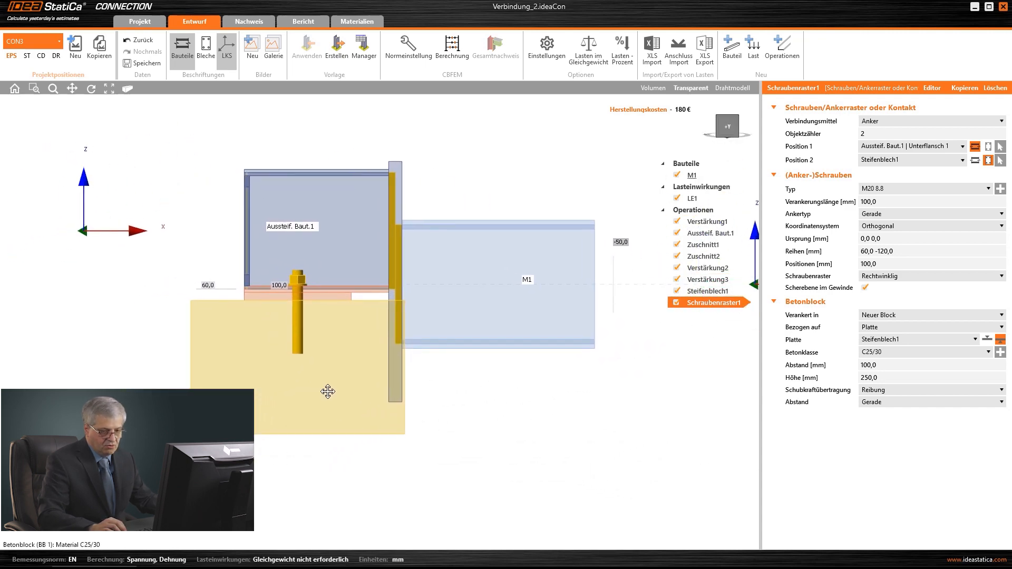
{"action": "left_click_drag", "start_coordinate": [878, 369], "coordinate": [860, 369]}
{"action": "type", "text": "200"}
{"action": "key", "text": "Tab"}
{"action": "right_click_drag", "start_coordinate": [543, 411], "coordinate": [354, 329]}
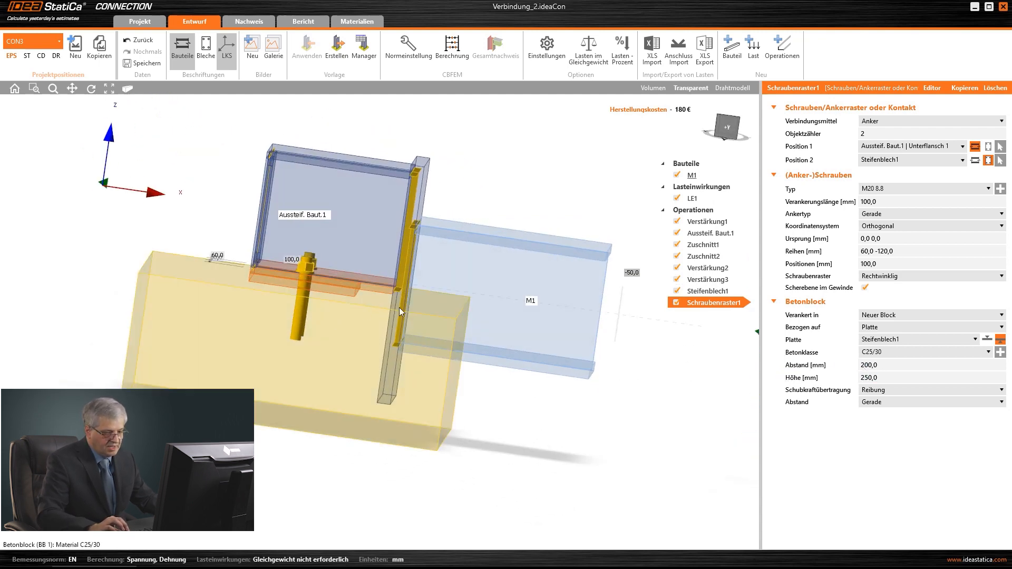
- Give the concrete block individual edge offsets of 100, 200, 300 and 400 mm and check its outline from above
{"action": "mouse_move", "coordinate": [812, 371]}
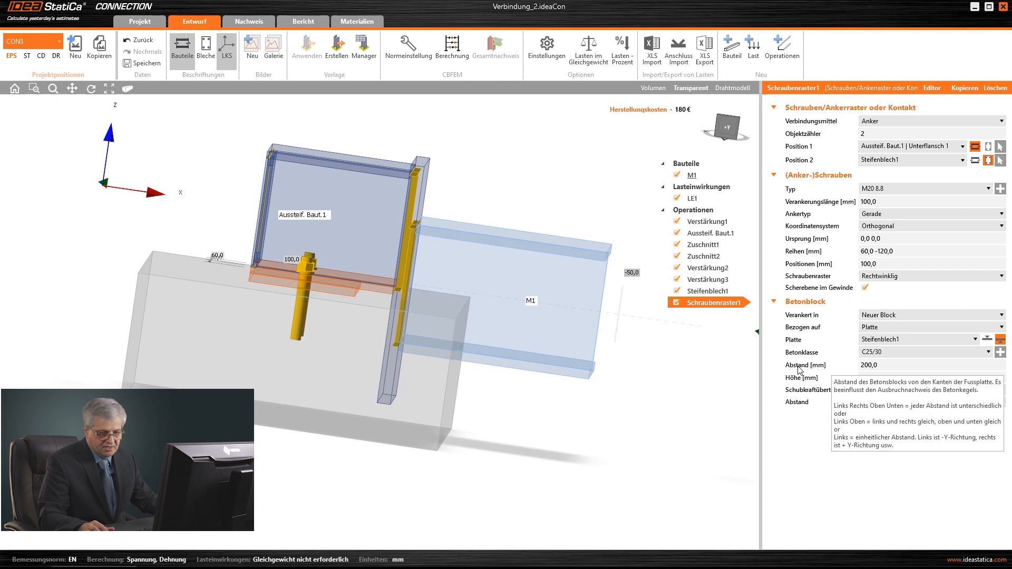
{"action": "left_click", "coordinate": [883, 366]}
{"action": "type", "text": "100 200 300 400"}
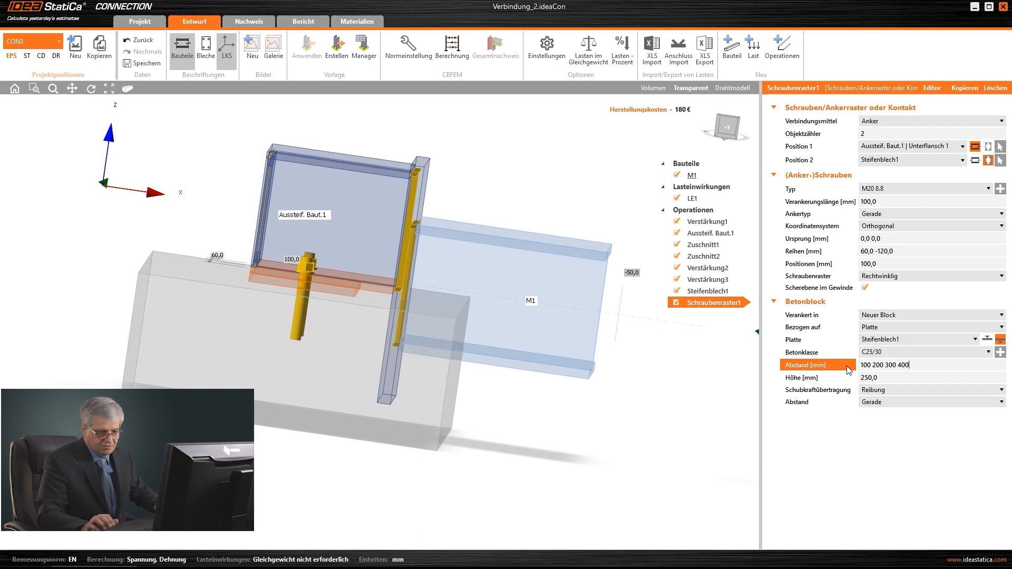
{"action": "key", "text": "Tab"}
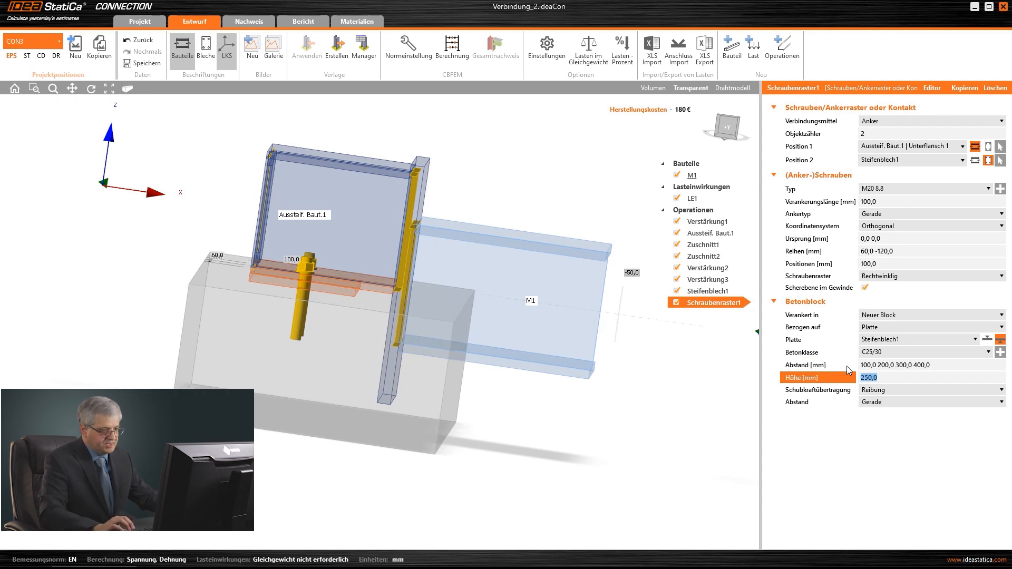
{"action": "left_click", "coordinate": [723, 128]}
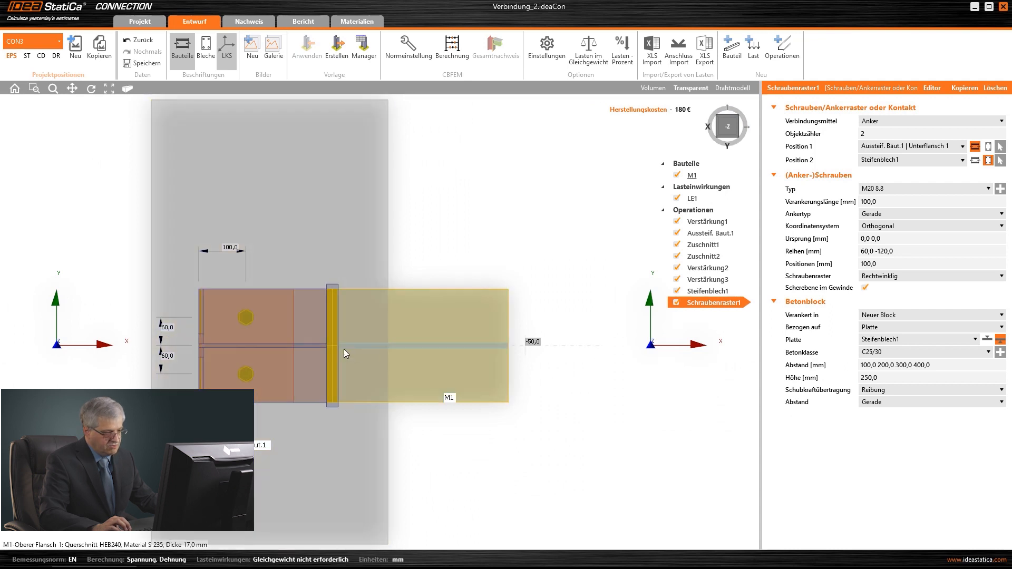
{"action": "scroll", "coordinate": [371, 349], "scroll_direction": "down", "scroll_amount": 2}
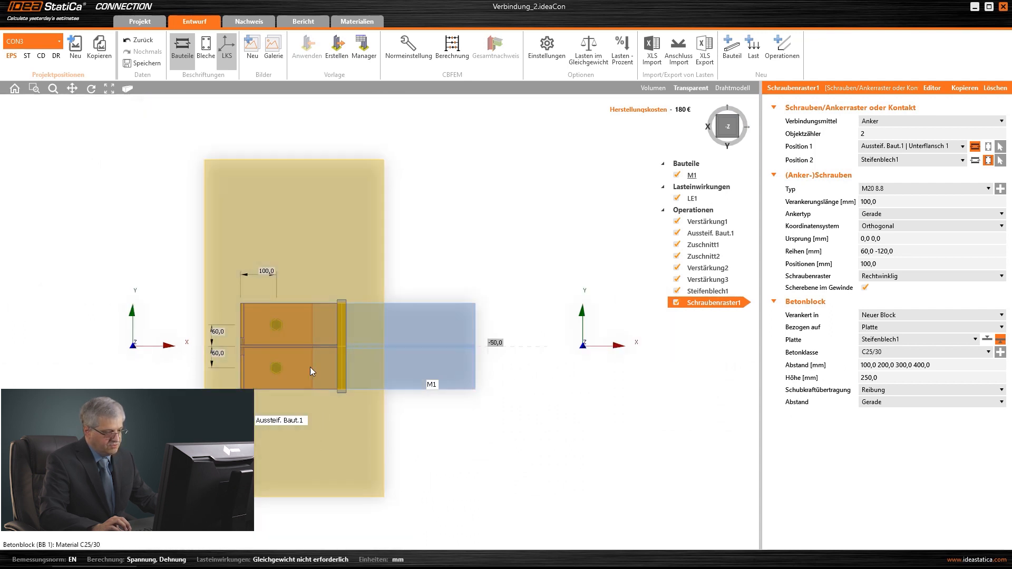
{"action": "right_click_drag", "start_coordinate": [305, 391], "coordinate": [302, 353]}
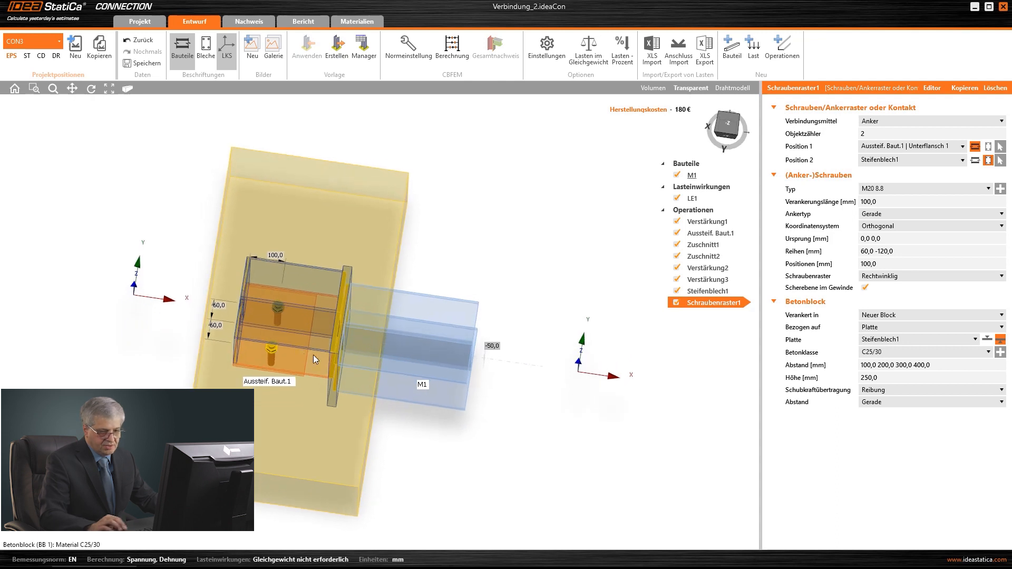
- Set the first edge offset of the concrete block to 500 mm
{"action": "left_click", "coordinate": [865, 365]}
{"action": "key", "text": "BackSpace"}
{"action": "type", "text": "5"}
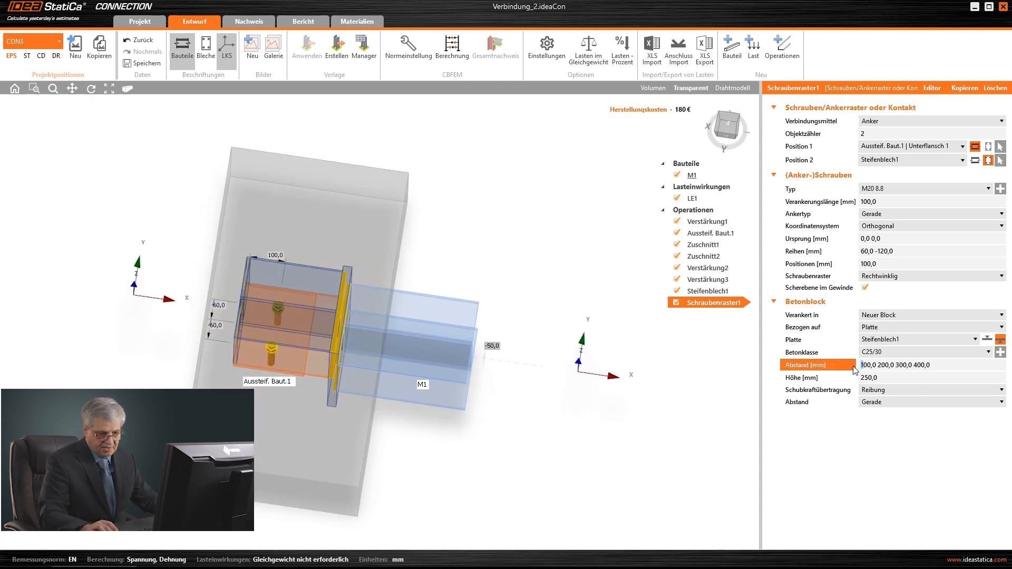
{"action": "key", "text": "Tab"}
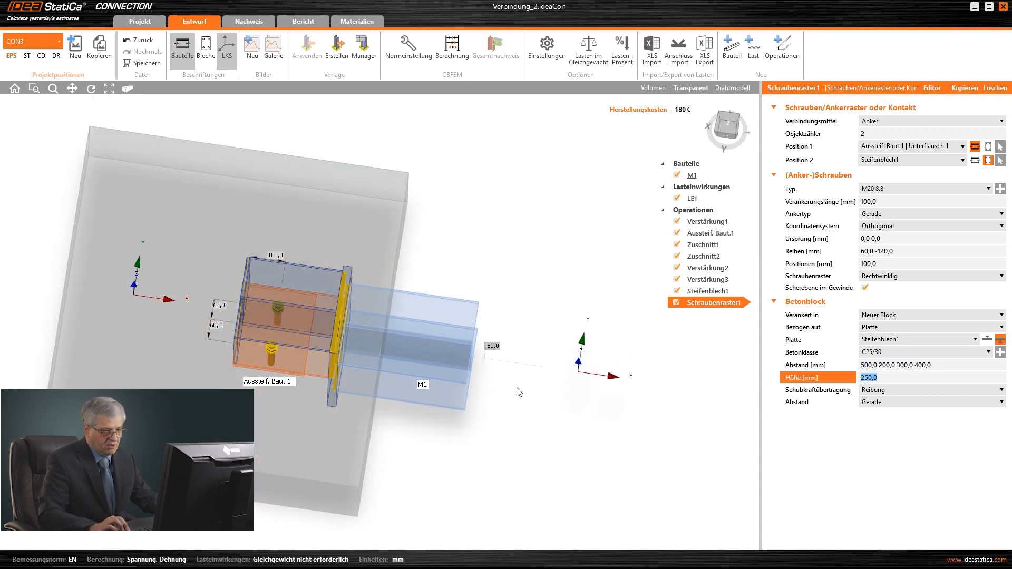
- Try 100 mm and 800 mm for the concrete block's second edge offset, on the side toward M1
{"action": "left_click", "coordinate": [729, 138]}
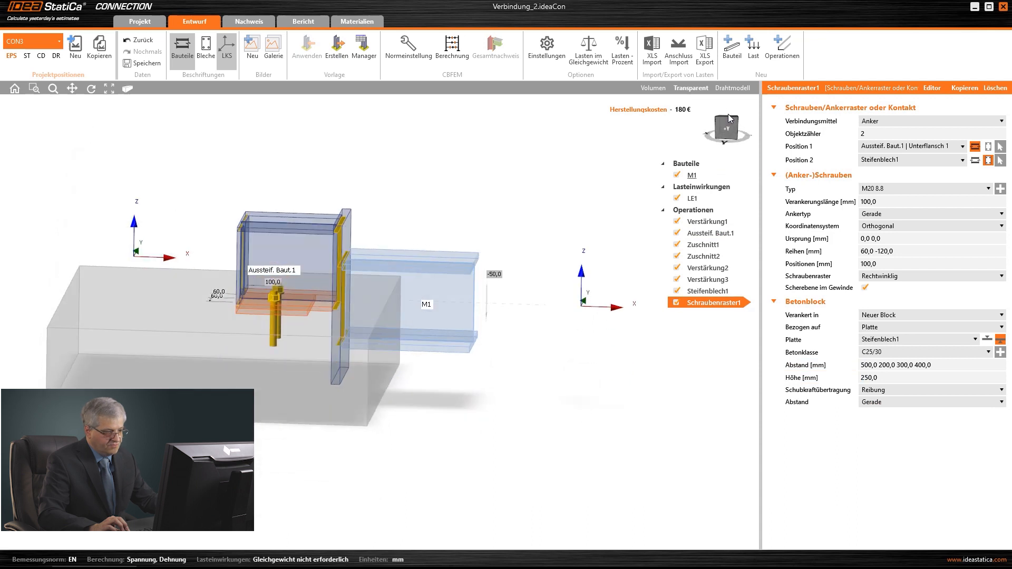
{"action": "left_click_drag", "start_coordinate": [879, 365], "coordinate": [883, 364]}
{"action": "type", "text": "1"}
{"action": "key", "text": "Return"}
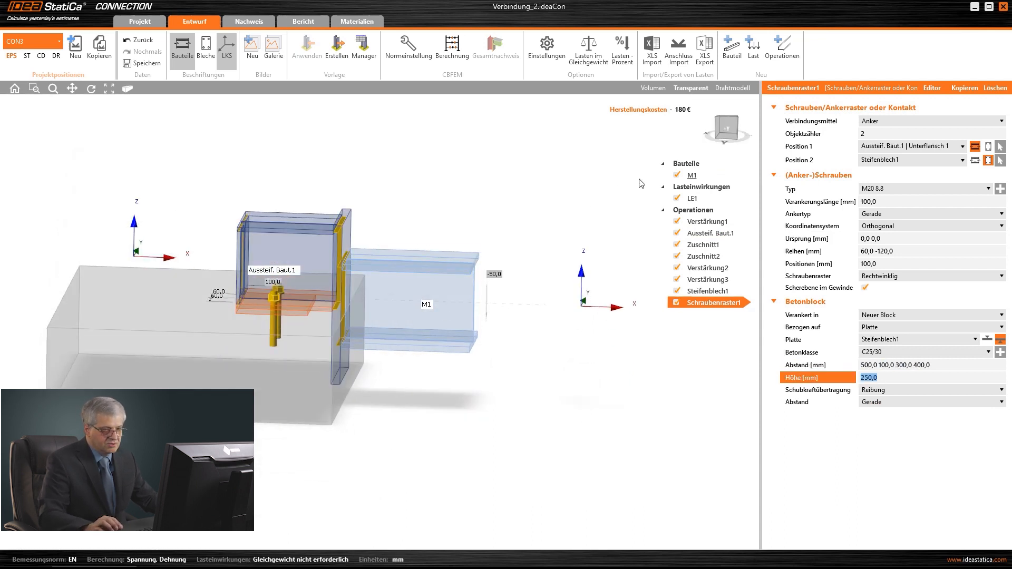
{"action": "left_click", "coordinate": [730, 127]}
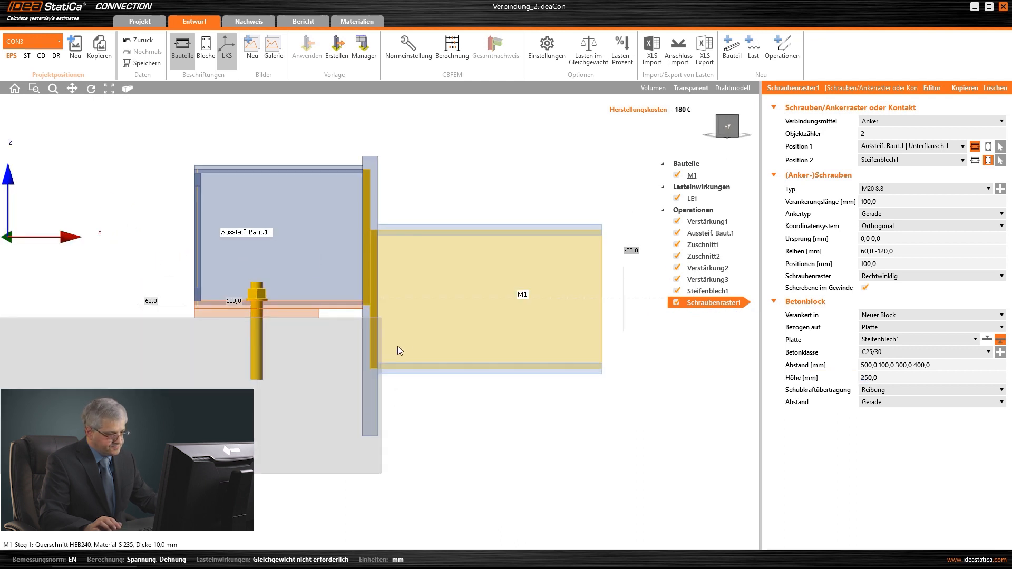
{"action": "left_click", "coordinate": [880, 364]}
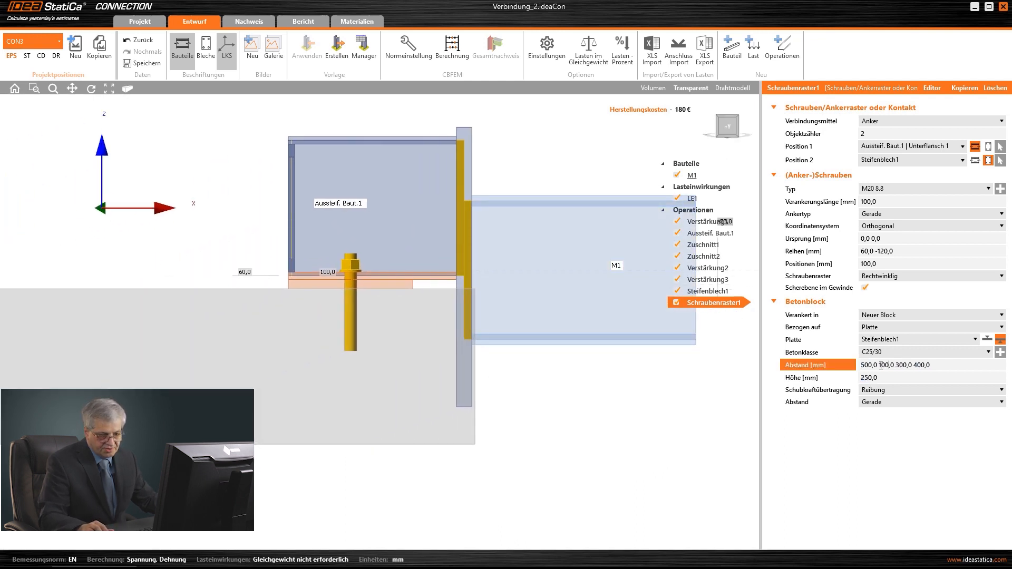
{"action": "type", "text": "8"}
{"action": "key", "text": "Tab"}
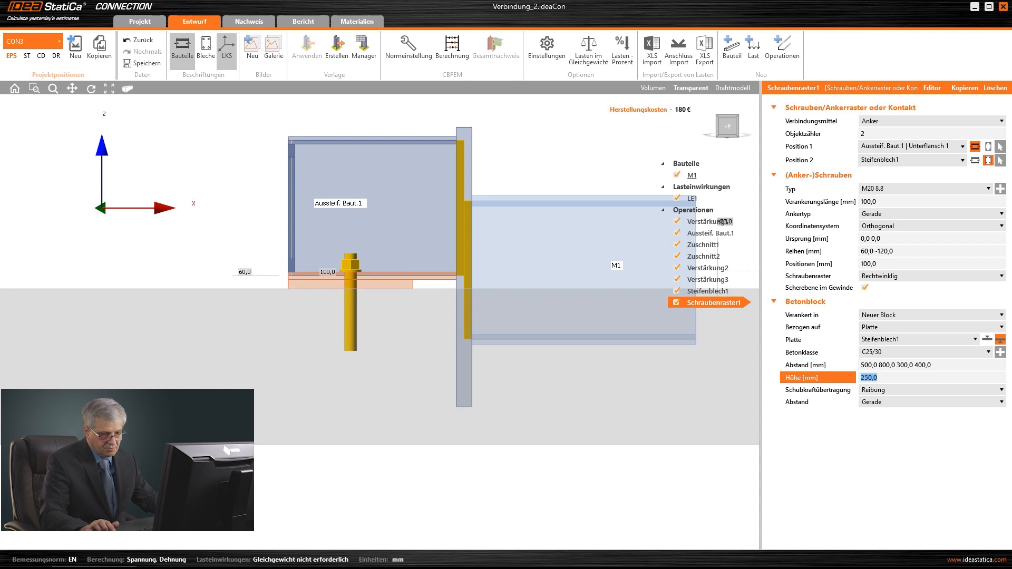
- Reduce the concrete block's second edge offset through 80 and 60 mm to 50 mm
{"action": "left_click", "coordinate": [880, 364]}
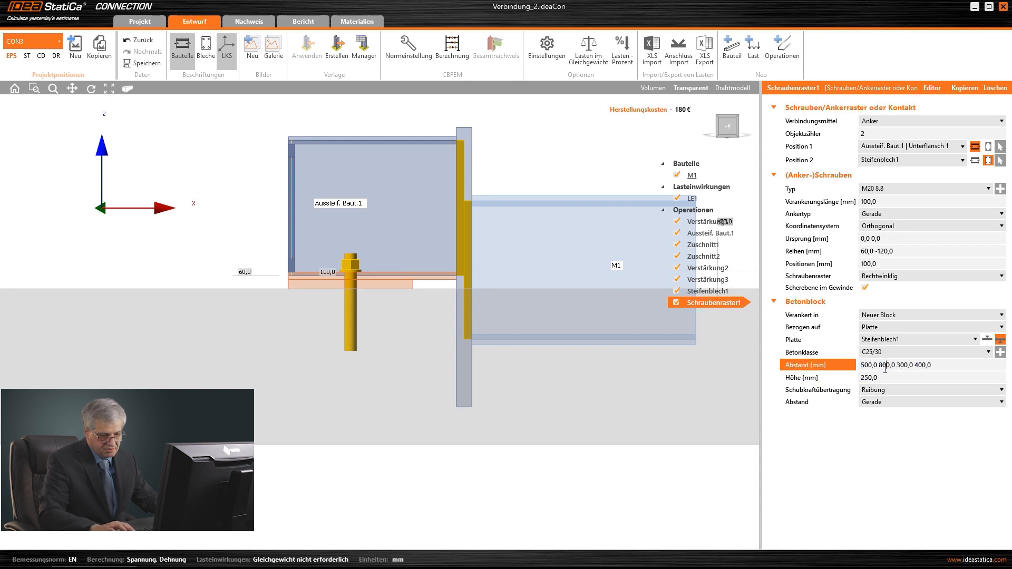
{"action": "key", "text": "BackSpace"}
{"action": "key", "text": "Tab"}
{"action": "left_click", "coordinate": [883, 365]}
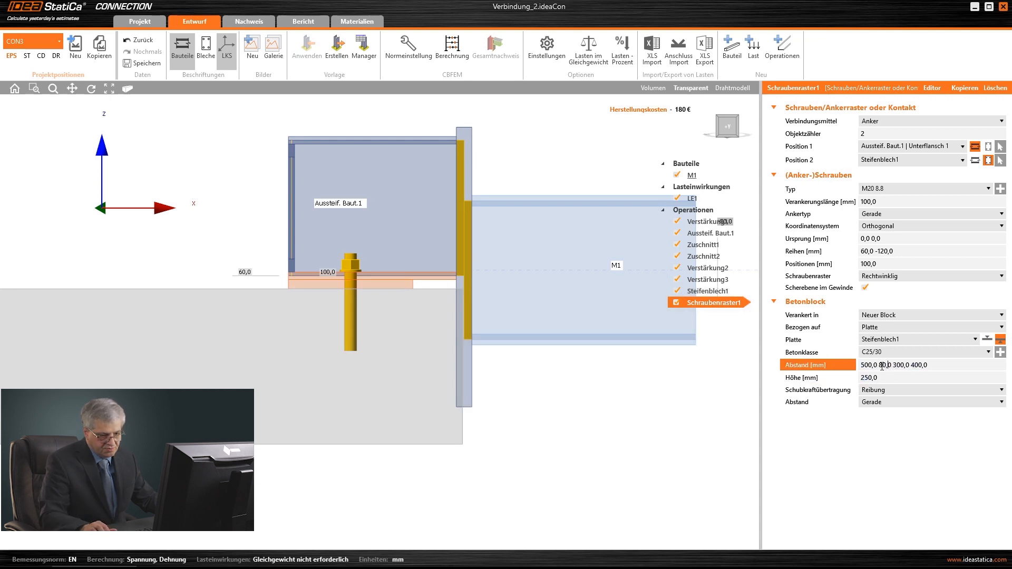
{"action": "key", "text": "Tab"}
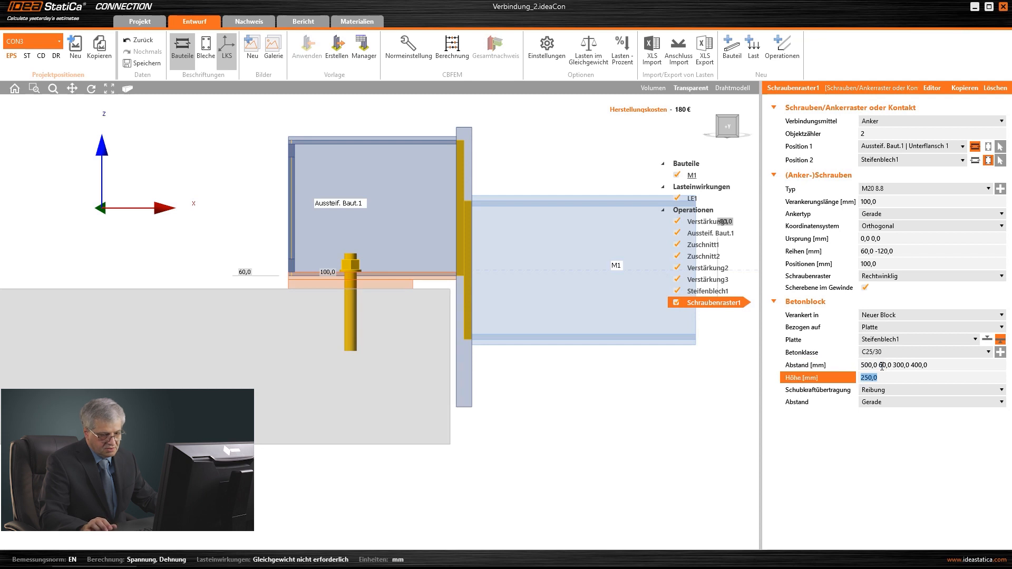
{"action": "left_click", "coordinate": [883, 365]}
{"action": "key", "text": "Tab"}
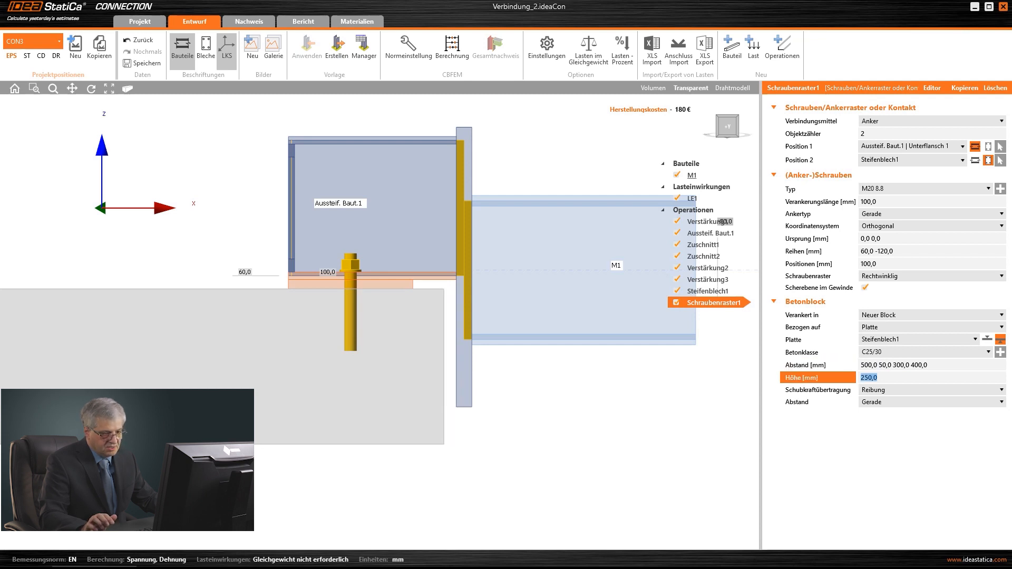
- Set the fourth edge offset of the concrete block to 300 mm to match the third
{"action": "right_click_drag", "start_coordinate": [479, 363], "coordinate": [461, 426]}
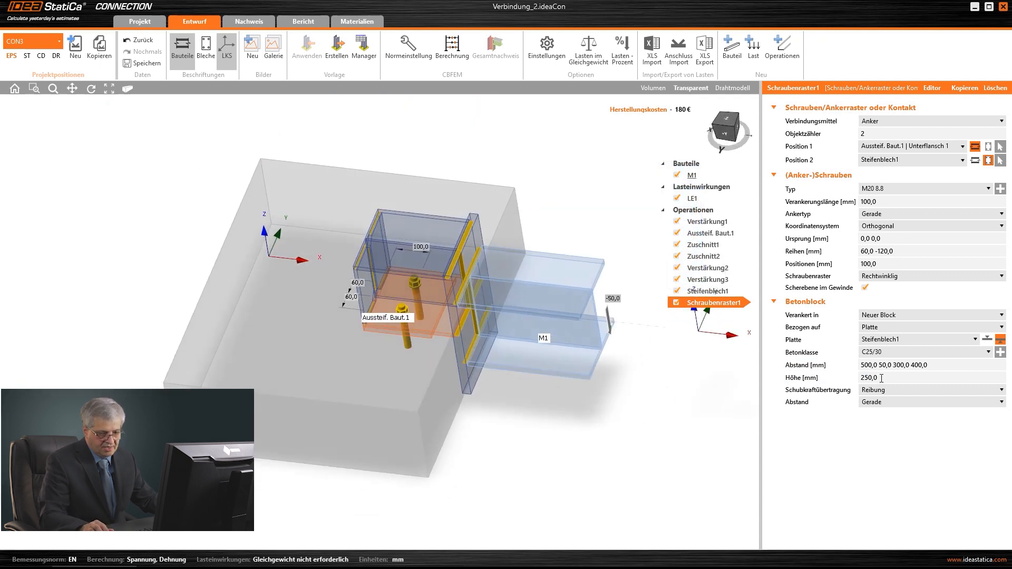
{"action": "left_click", "coordinate": [901, 365]}
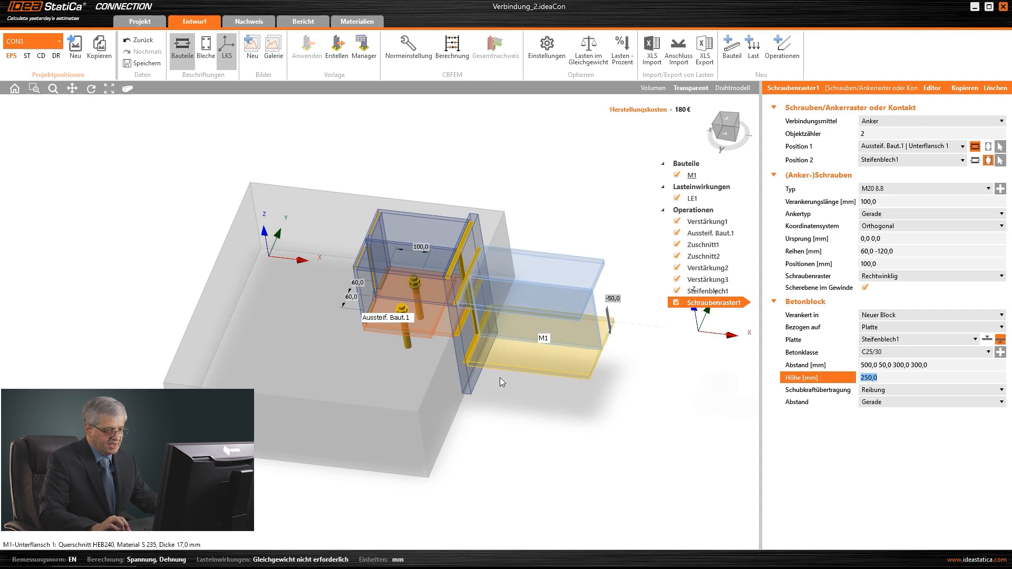
{"action": "right_click_drag", "start_coordinate": [477, 345], "coordinate": [506, 309]}
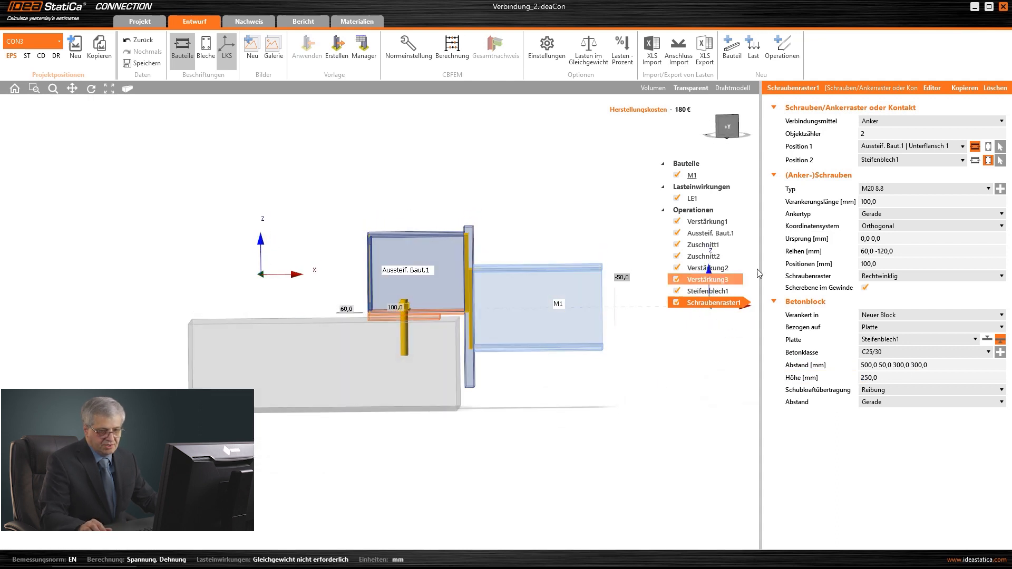
- Set the anchorage length (Verankerungslänge) to 150 mm and check the anchors inside the concrete block
{"action": "double_click", "coordinate": [880, 202]}
{"action": "type", "text": "150,0"}
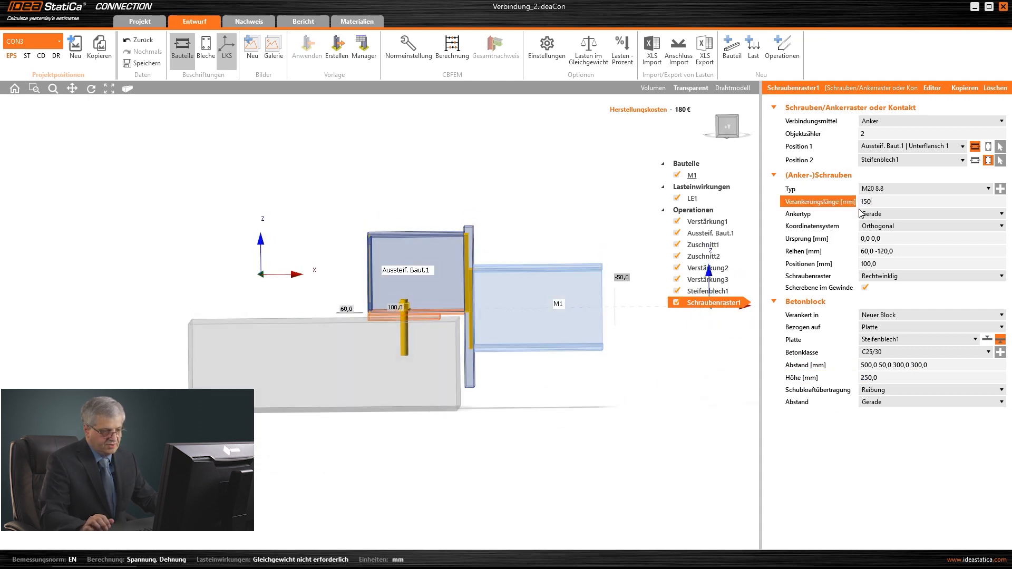
{"action": "key", "text": "Tab"}
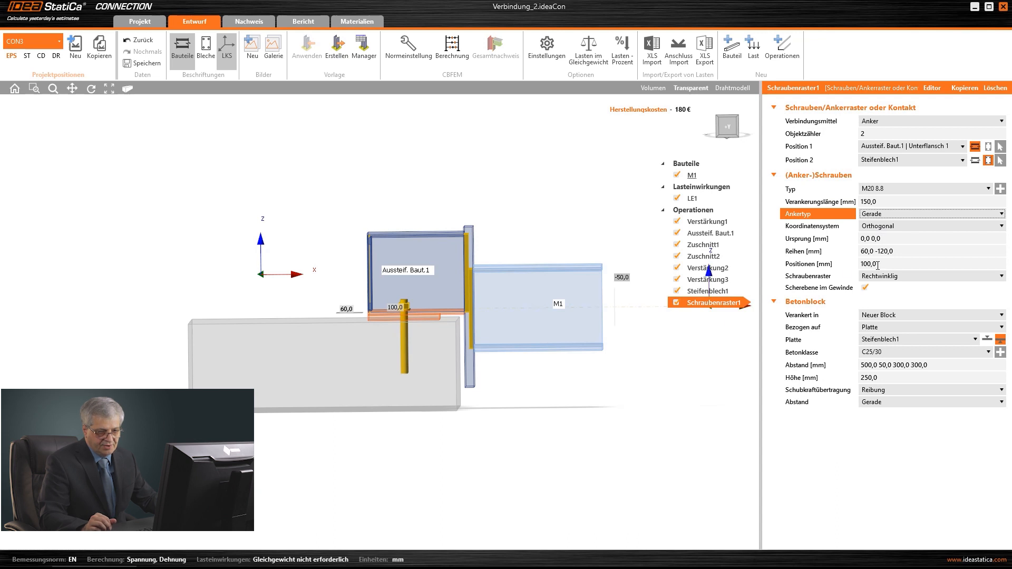
{"action": "middle_click_drag", "start_coordinate": [486, 386], "coordinate": [492, 374]}
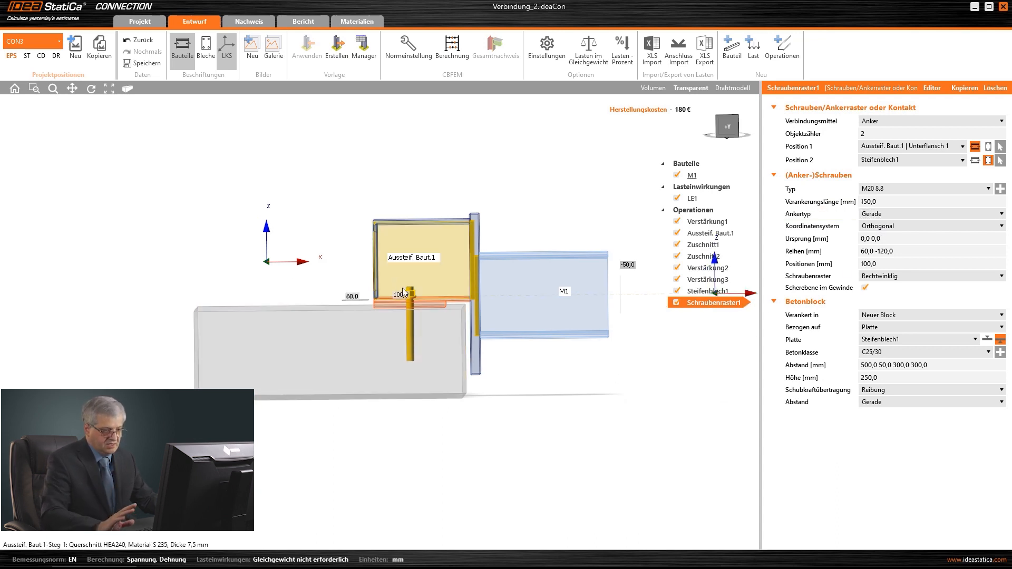
{"action": "right_click_drag", "start_coordinate": [466, 293], "coordinate": [465, 323]}
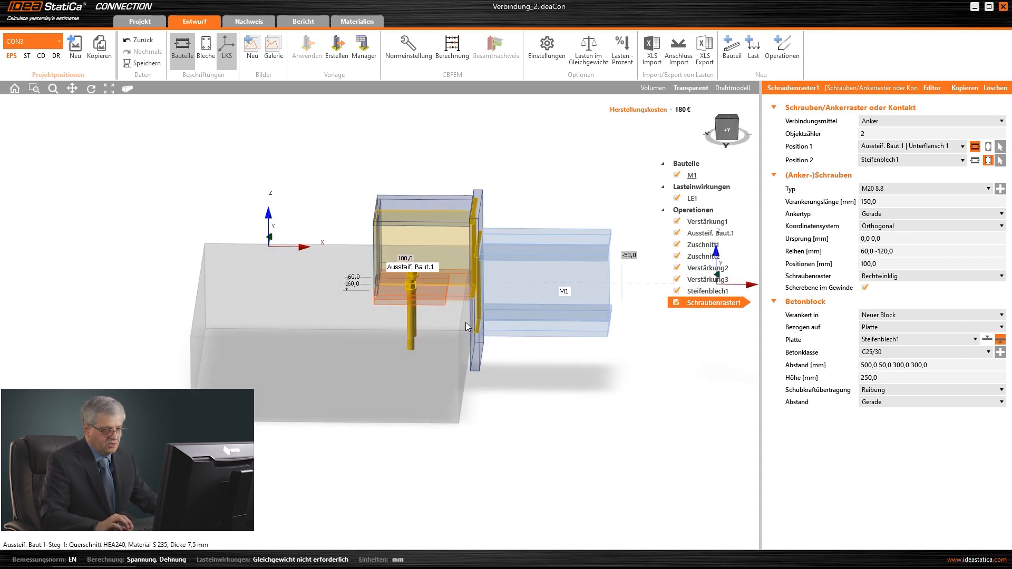
- Display the model as solids, run the CBFEM calculation (Berechnung) of the connection and open its check results (Nachweis)
{"action": "left_click", "coordinate": [653, 88]}
{"action": "mouse_move", "coordinate": [238, 388]}
{"action": "right_mouse_down"}
{"action": "mouse_move", "coordinate": [209, 382]}
{"action": "mouse_move", "coordinate": [220, 385]}
{"action": "right_mouse_up"}
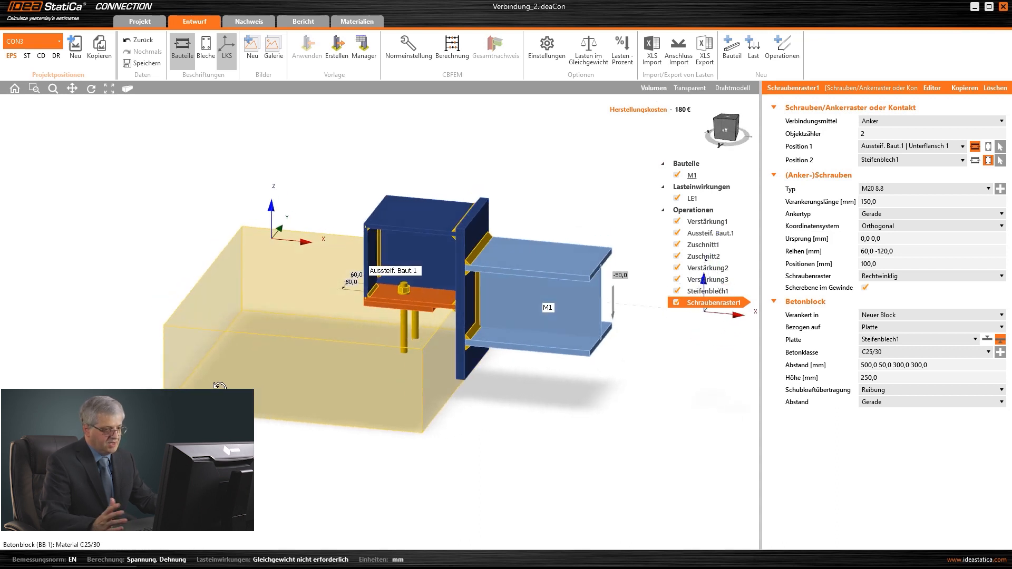
{"action": "left_click", "coordinate": [452, 48]}
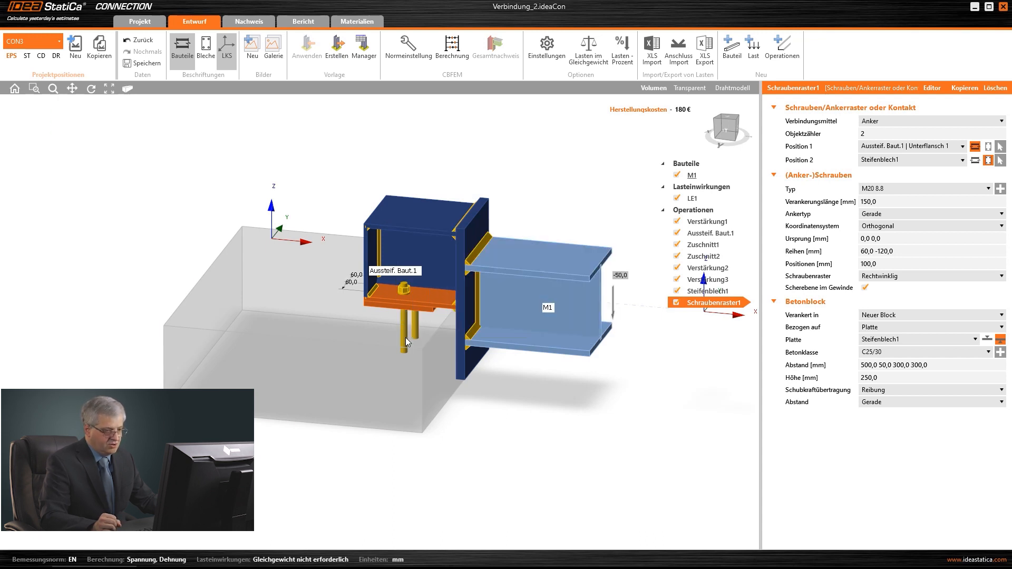
{"action": "scroll", "coordinate": [390, 363], "scroll_direction": "down", "scroll_amount": 3}
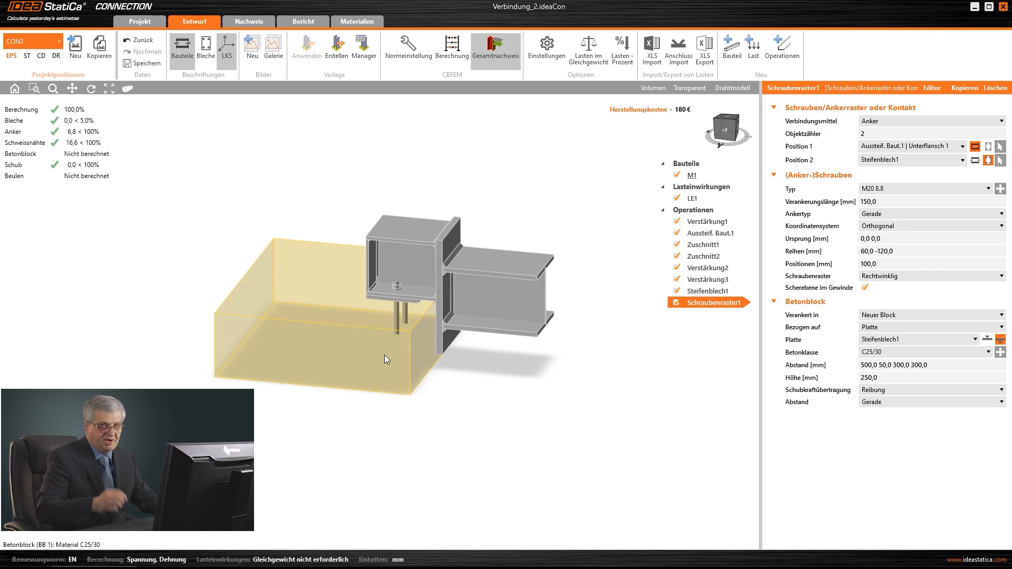
{"action": "middle_click_drag", "start_coordinate": [352, 299], "coordinate": [338, 332]}
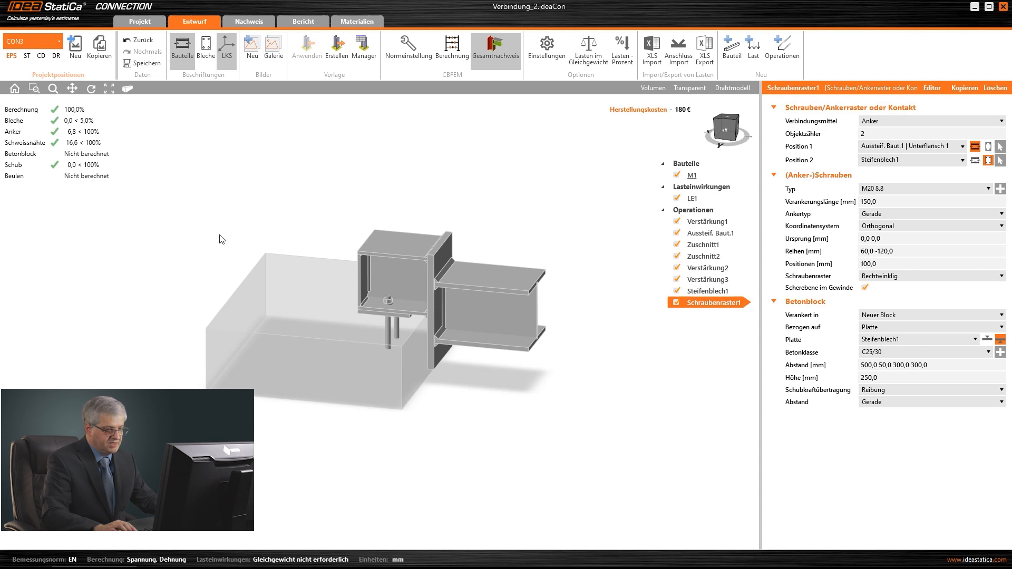
{"action": "middle_click_drag", "start_coordinate": [333, 305], "coordinate": [340, 296]}
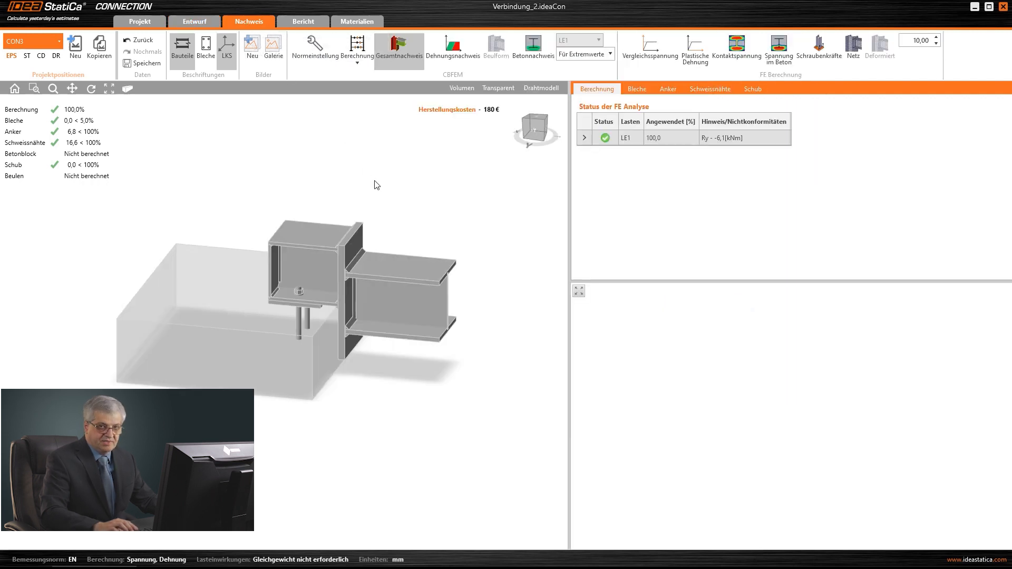
{"action": "middle_click_drag", "start_coordinate": [292, 292], "coordinate": [295, 293]}
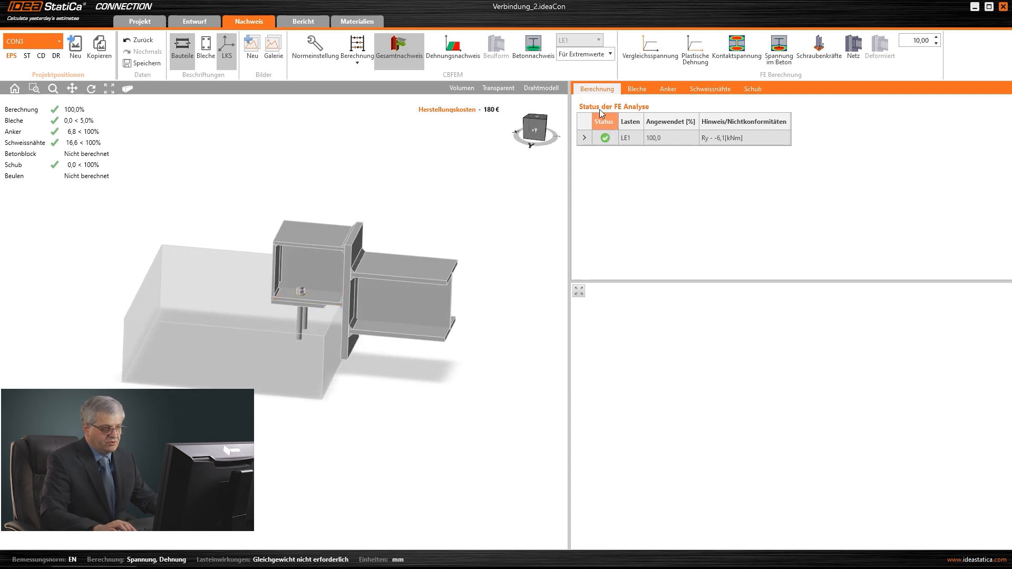
- Display the equivalent stress (Vergleichsspannung) on the whole connection together with the finite element mesh
{"action": "left_click", "coordinate": [650, 50]}
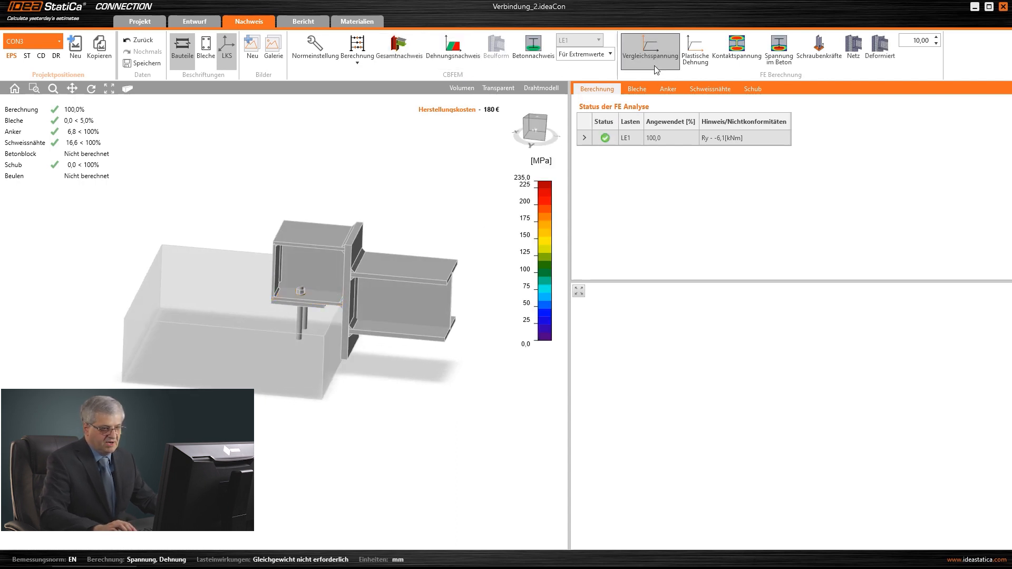
{"action": "middle_click_drag", "start_coordinate": [339, 316], "coordinate": [321, 310]}
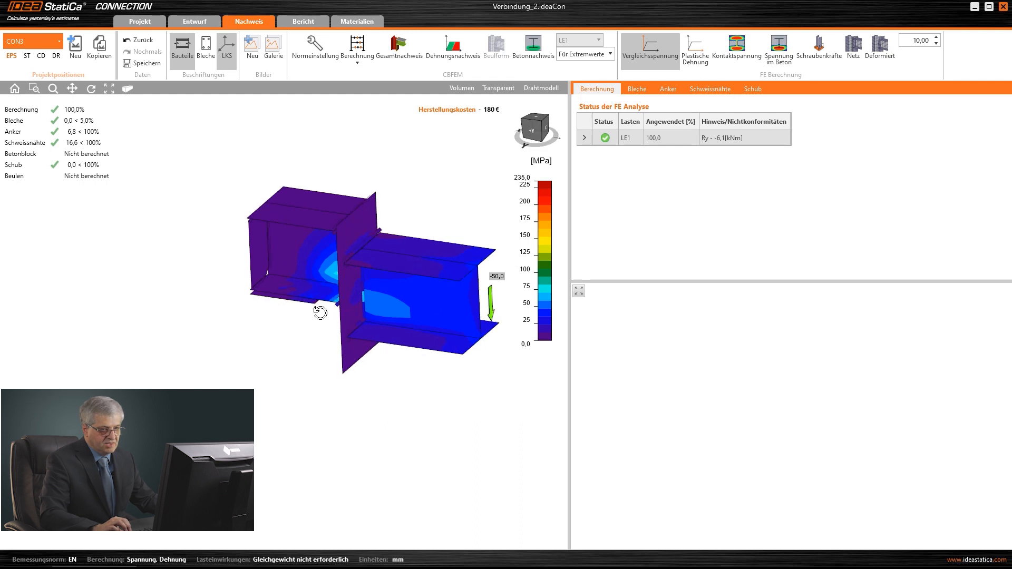
{"action": "left_click", "coordinate": [852, 56]}
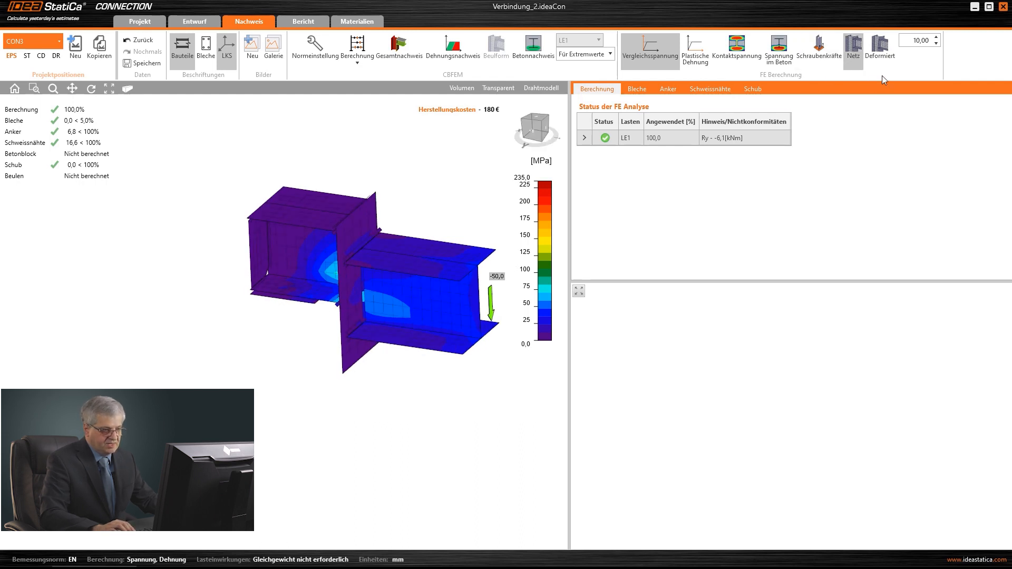
- Display the deformed shape at a scale of 80 and examine it from the side and at an angle
{"action": "left_click", "coordinate": [936, 37]}
{"action": "left_click", "coordinate": [936, 37]}
{"action": "left_click", "coordinate": [936, 37]}
{"action": "left_click", "coordinate": [936, 37]}
{"action": "left_click", "coordinate": [936, 37]}
{"action": "left_click", "coordinate": [936, 37]}
{"action": "left_click", "coordinate": [936, 37]}
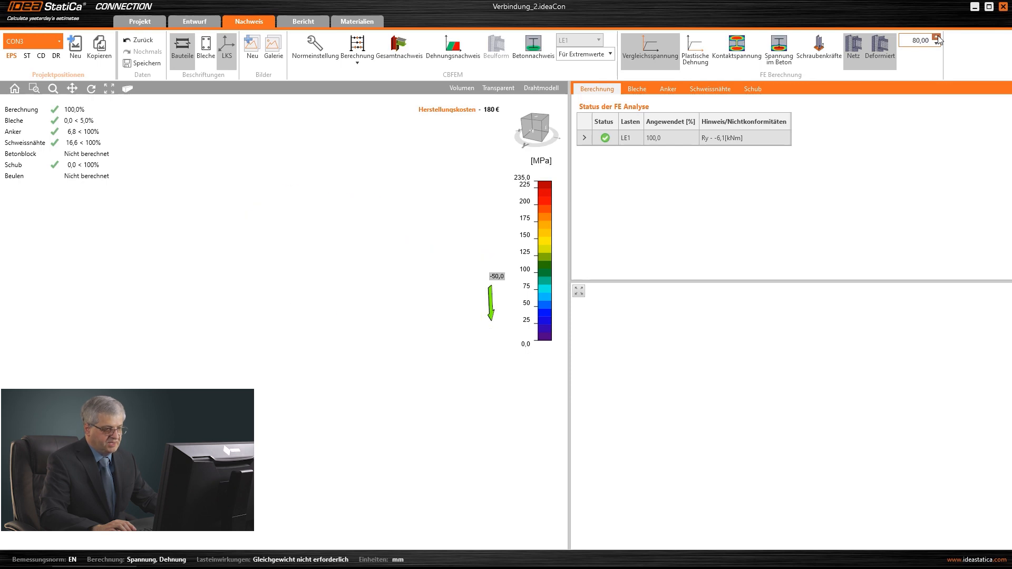
{"action": "middle_click_drag", "start_coordinate": [241, 339], "coordinate": [205, 333]}
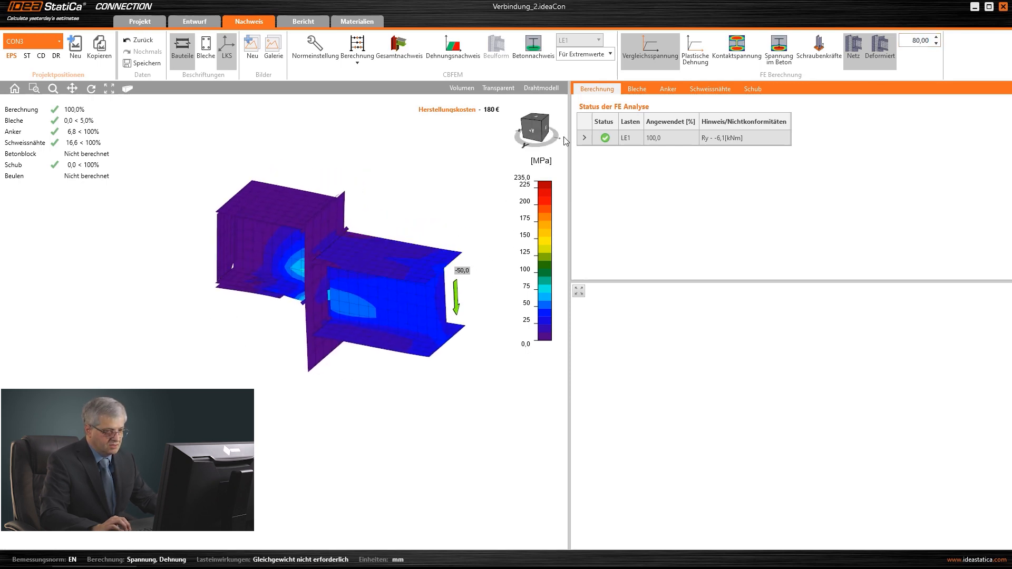
{"action": "left_click", "coordinate": [538, 132]}
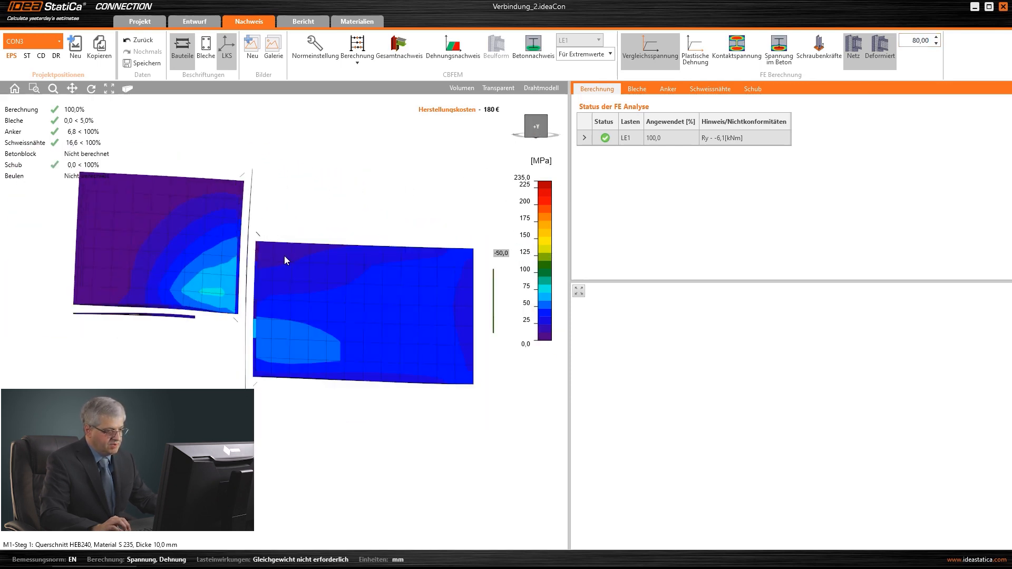
{"action": "right_click_drag", "start_coordinate": [327, 259], "coordinate": [314, 289]}
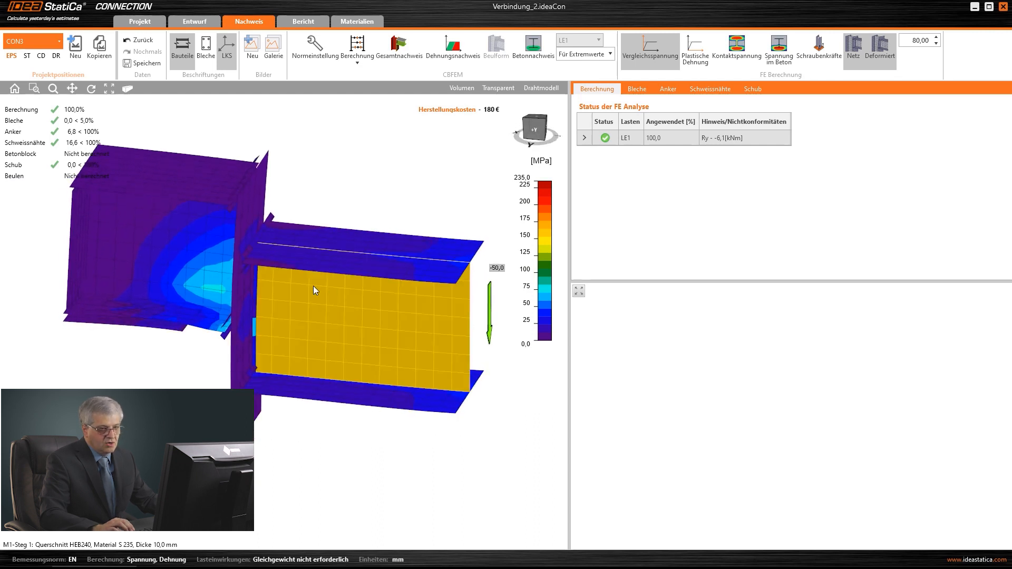
- Display the contact stress, followed by the stress in the concrete together with the bolt forces (Schraubenkräfte)
{"action": "left_click", "coordinate": [738, 58]}
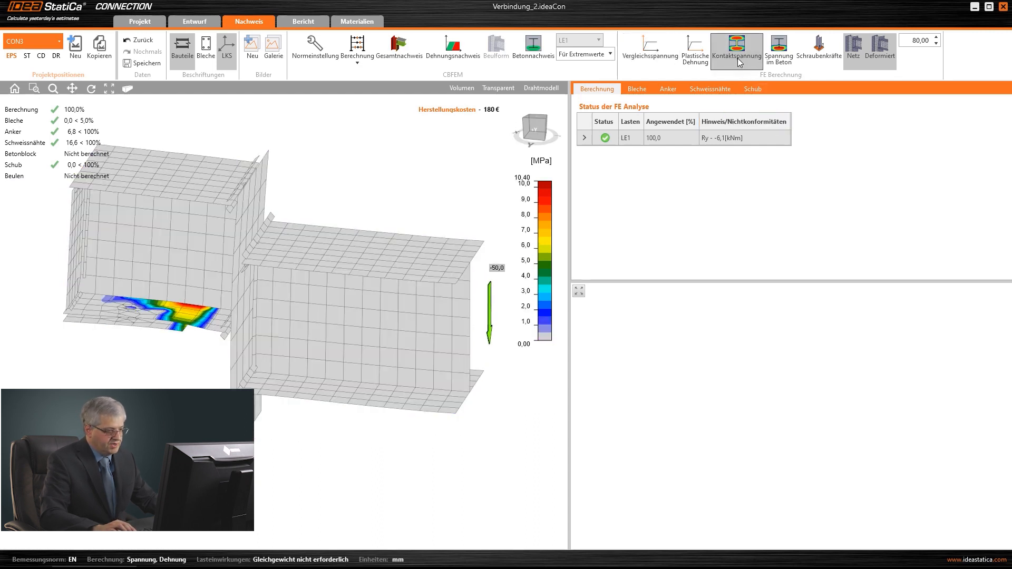
{"action": "left_click", "coordinate": [783, 57]}
{"action": "left_click", "coordinate": [816, 63]}
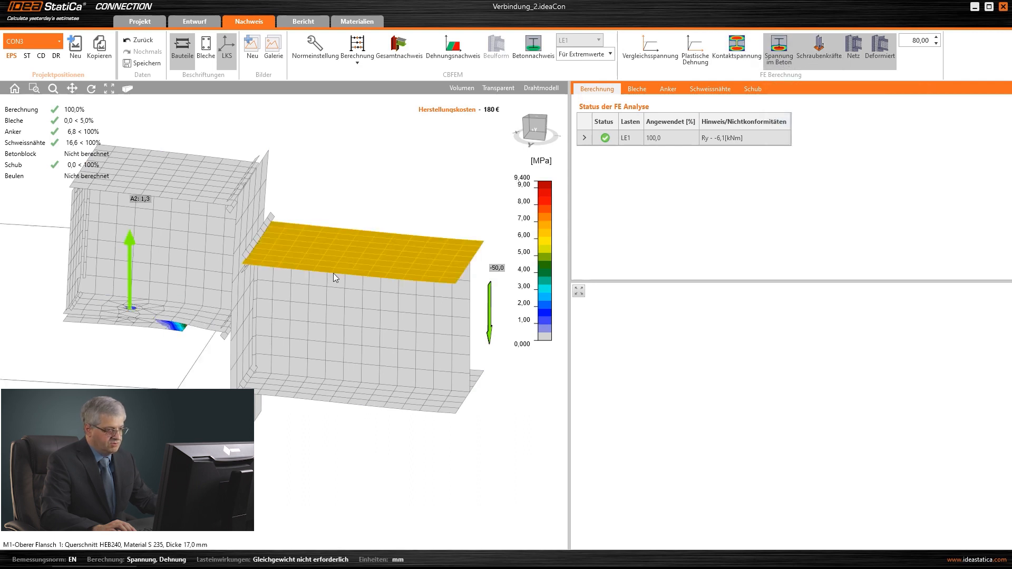
{"action": "scroll", "coordinate": [340, 273], "scroll_direction": "down", "scroll_amount": 3}
{"action": "right_click_drag", "start_coordinate": [333, 277], "coordinate": [368, 252]}
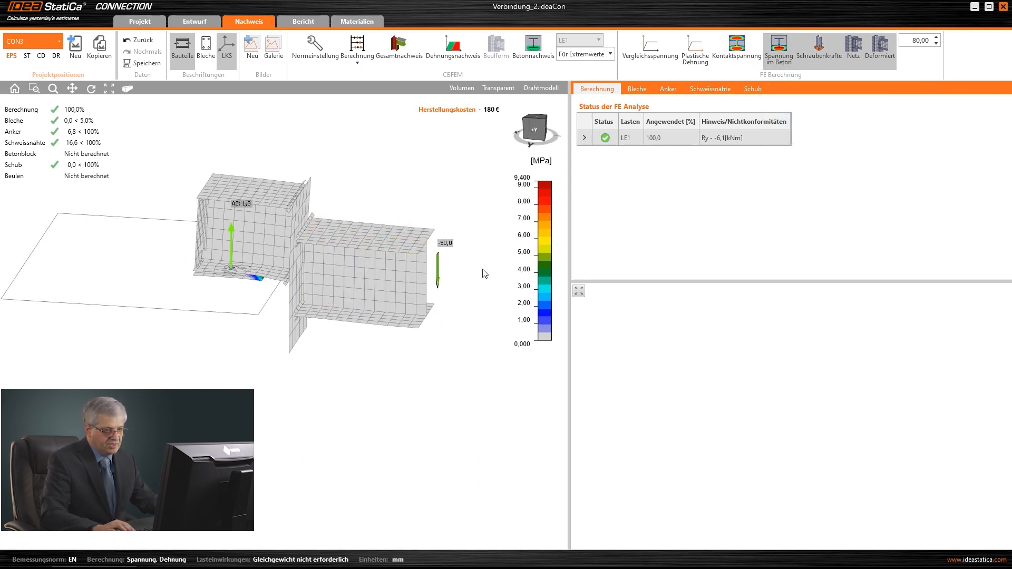
- Examine the plate check results for the end plate Verstärkung1 with the equivalent stress (Vergleichsspannung) displayed
{"action": "left_click", "coordinate": [639, 88]}
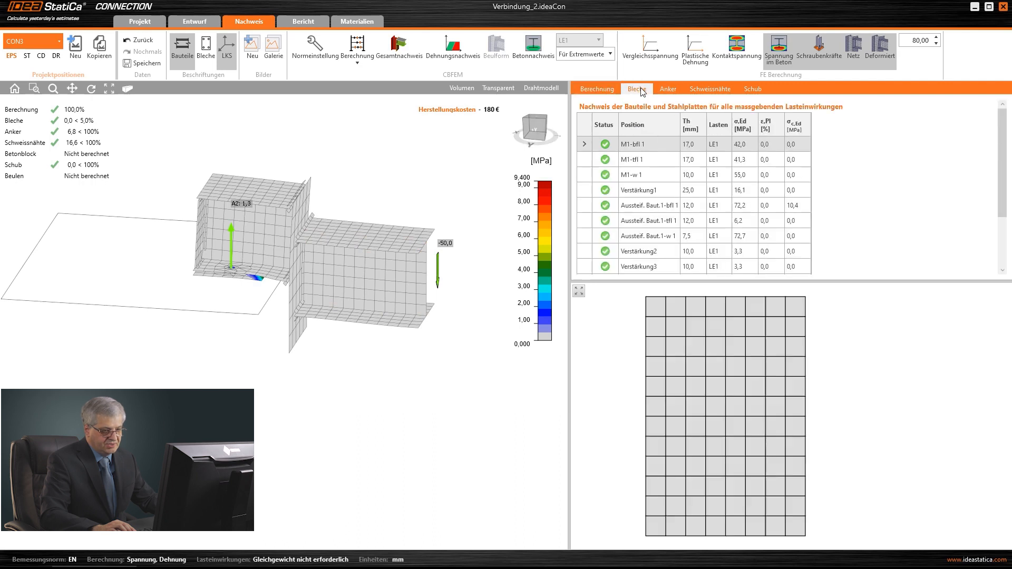
{"action": "left_click", "coordinate": [296, 331]}
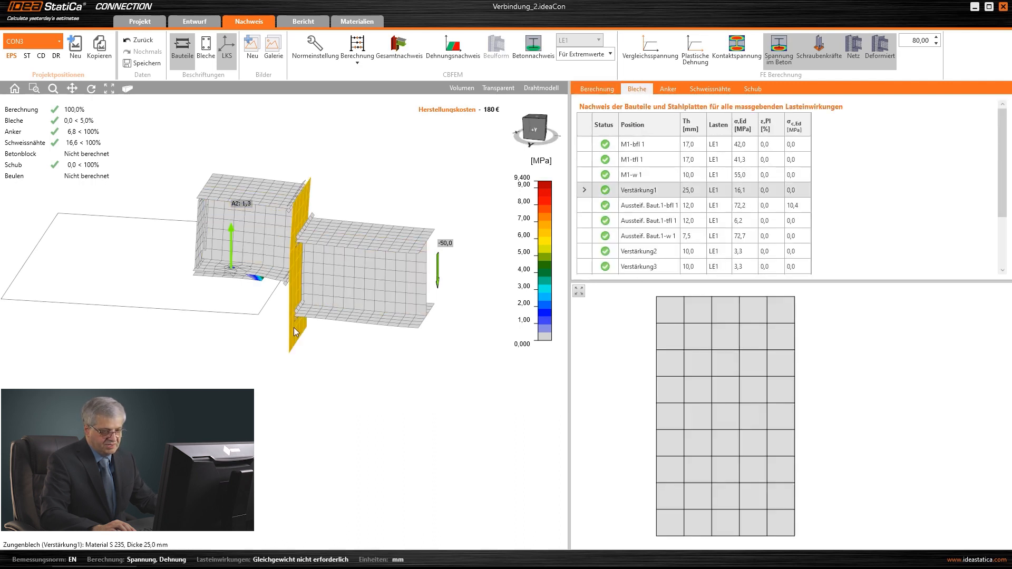
{"action": "left_click", "coordinate": [649, 47]}
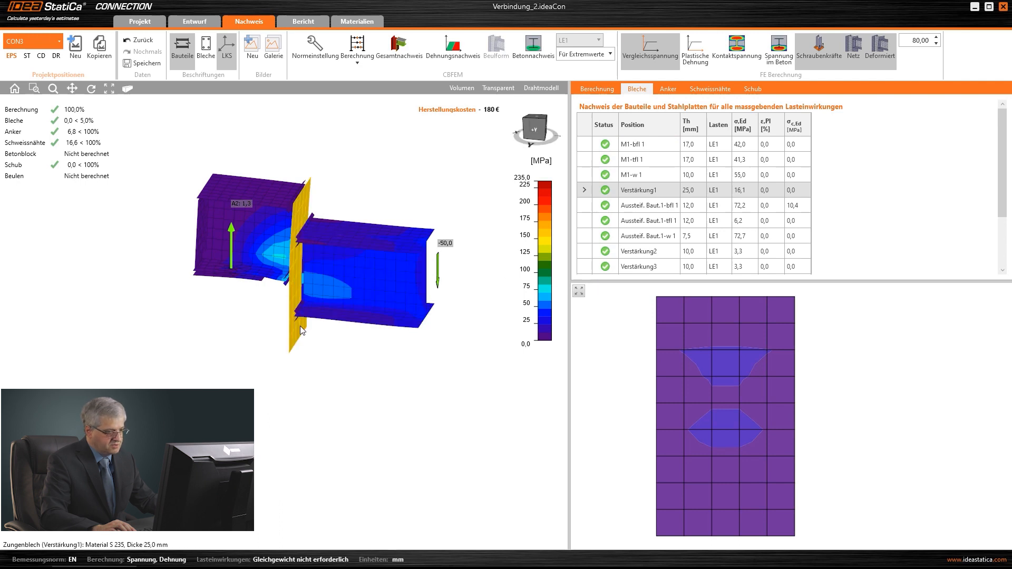
{"action": "right_click_drag", "start_coordinate": [300, 324], "coordinate": [238, 320]}
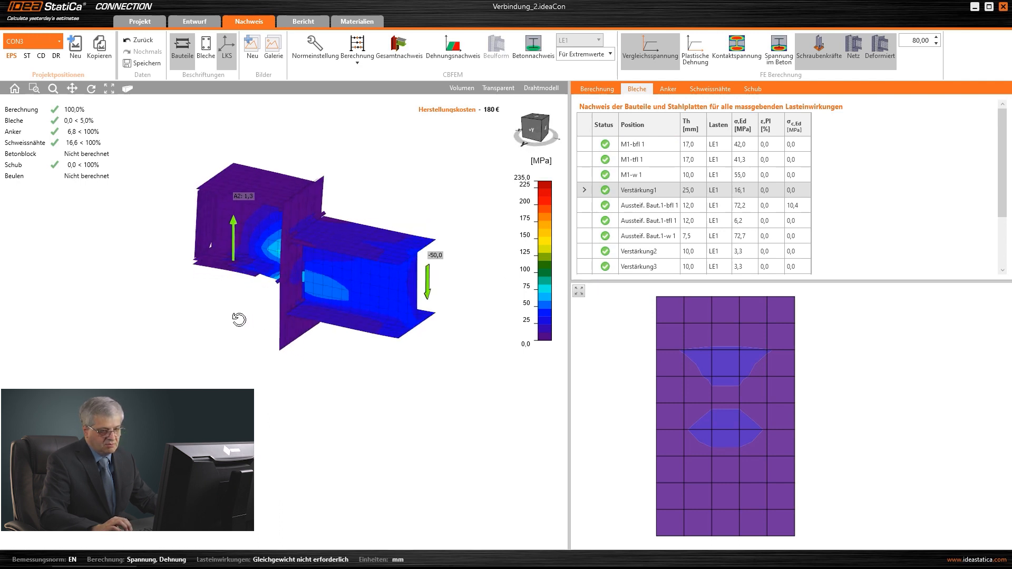
- Save the equivalent stress picture of plate Verstärkung1 to the gallery
{"action": "right_click", "coordinate": [838, 334]}
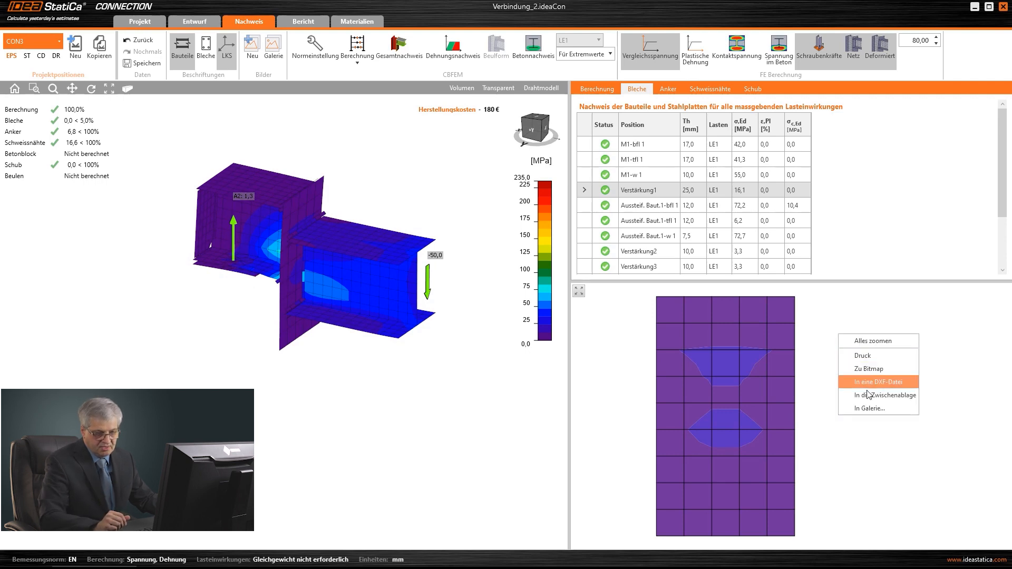
{"action": "left_click", "coordinate": [867, 409]}
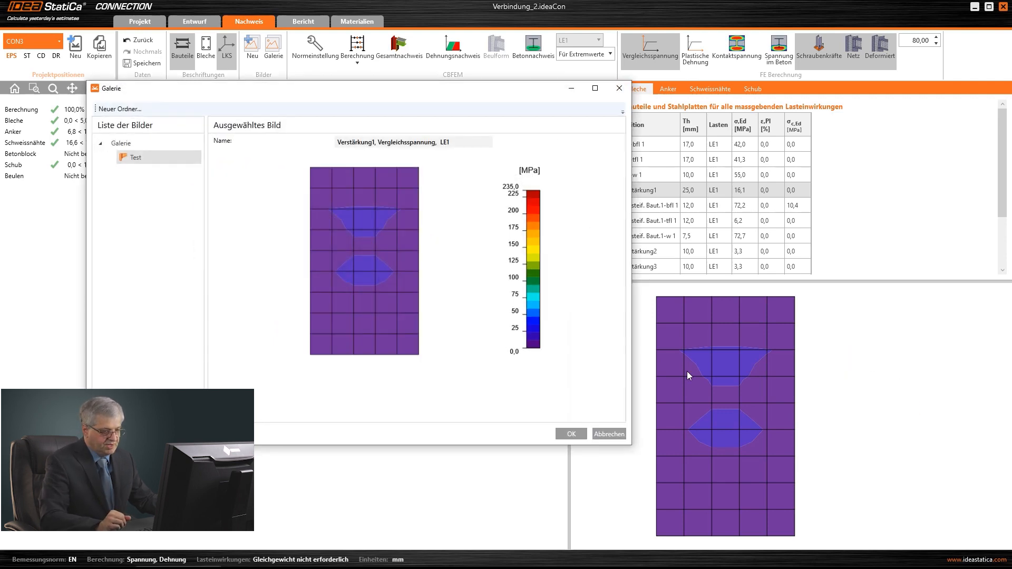
{"action": "left_click", "coordinate": [575, 429]}
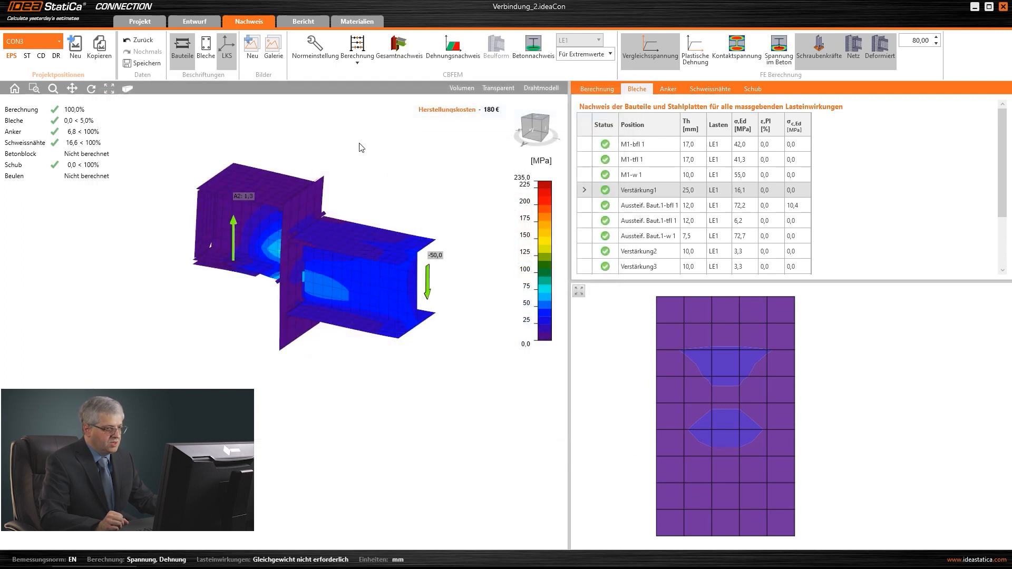
- Return to the design model in solid display and generate a section (Abschnitt erzeugen) through member M1
{"action": "left_click", "coordinate": [197, 22]}
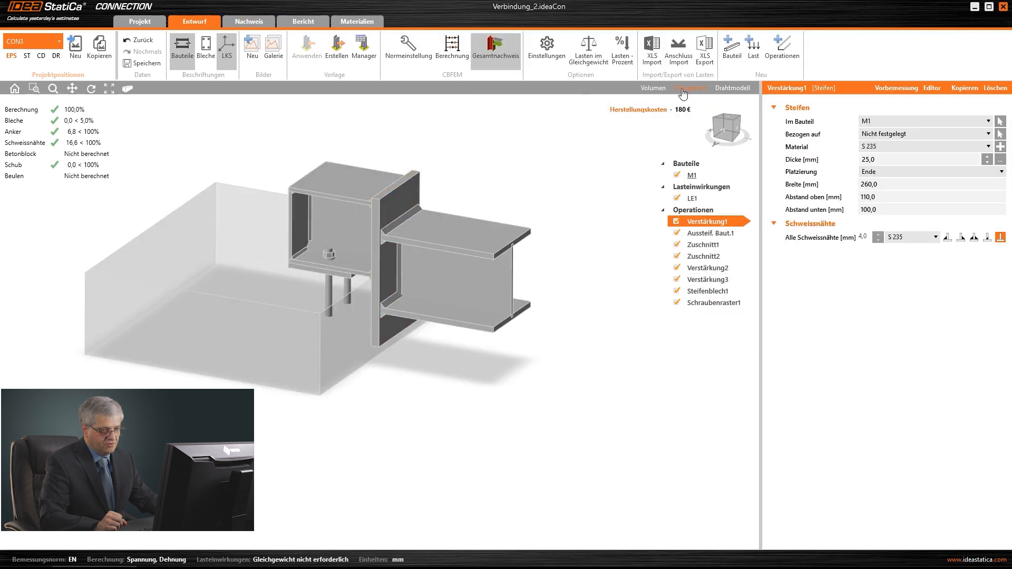
{"action": "left_click", "coordinate": [681, 90]}
{"action": "left_click", "coordinate": [662, 90]}
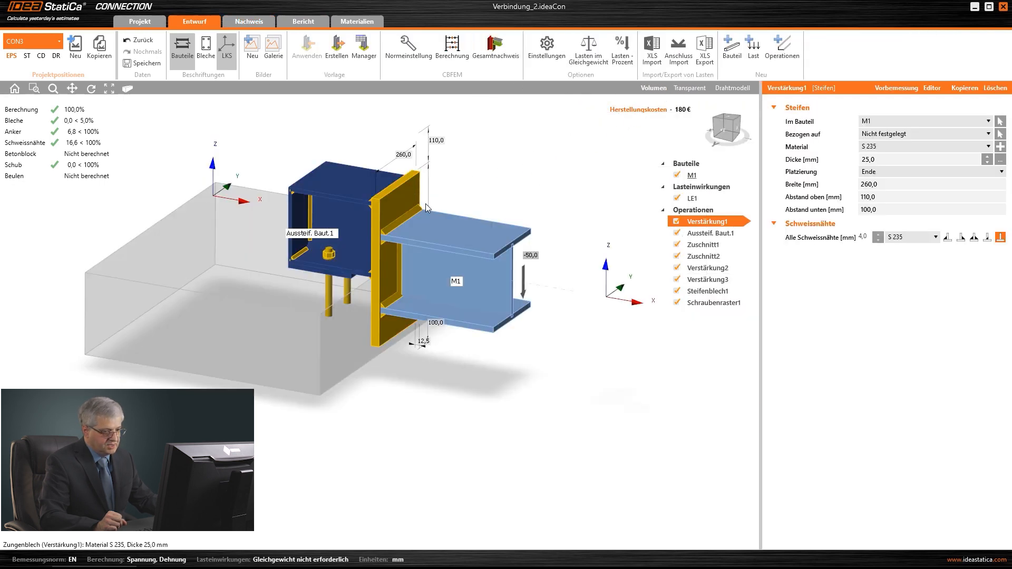
{"action": "left_click", "coordinate": [483, 267]}
{"action": "right_click", "coordinate": [479, 267]}
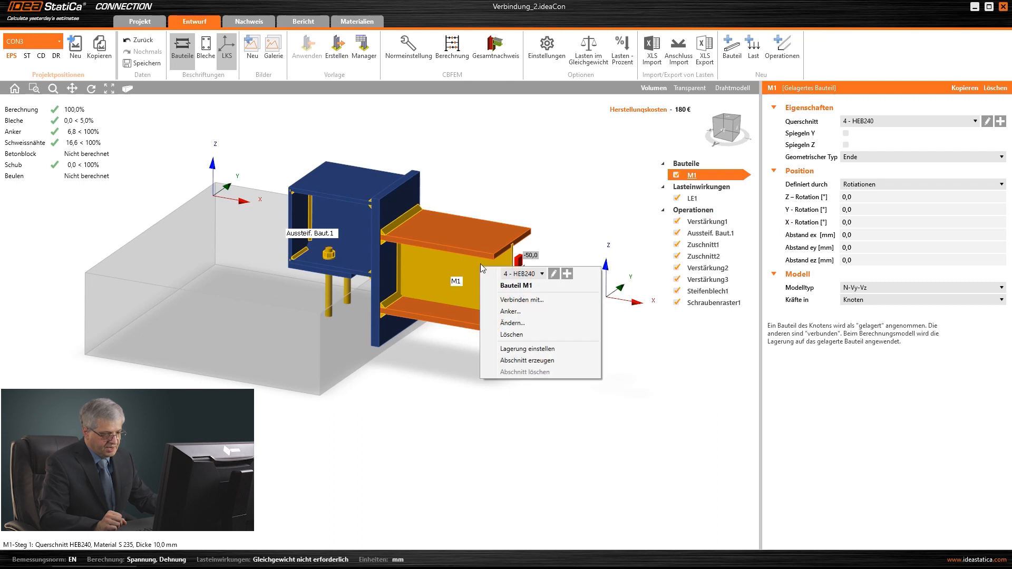
{"action": "left_click", "coordinate": [521, 361]}
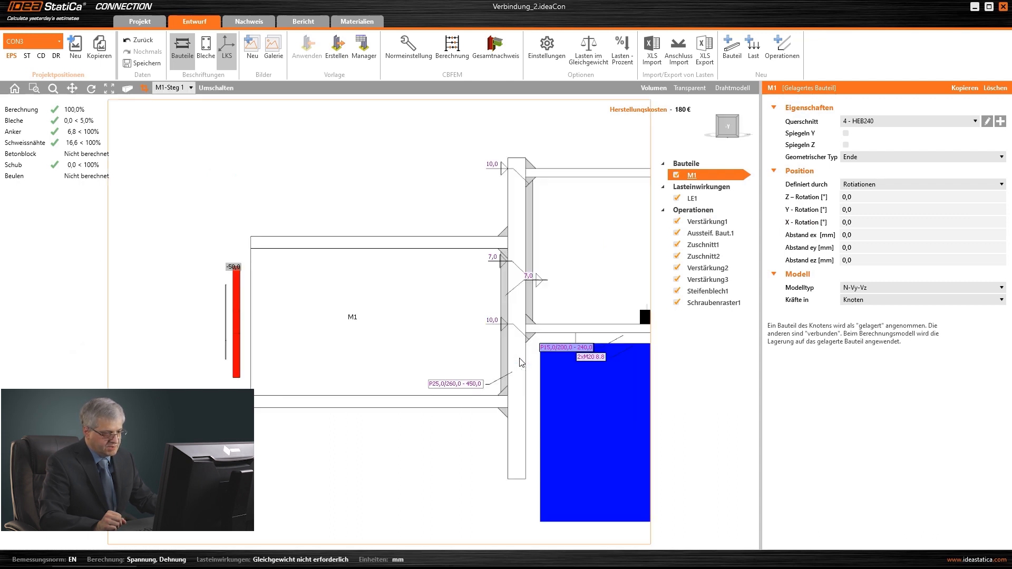
{"action": "scroll", "coordinate": [421, 318], "scroll_direction": "down", "scroll_amount": 2}
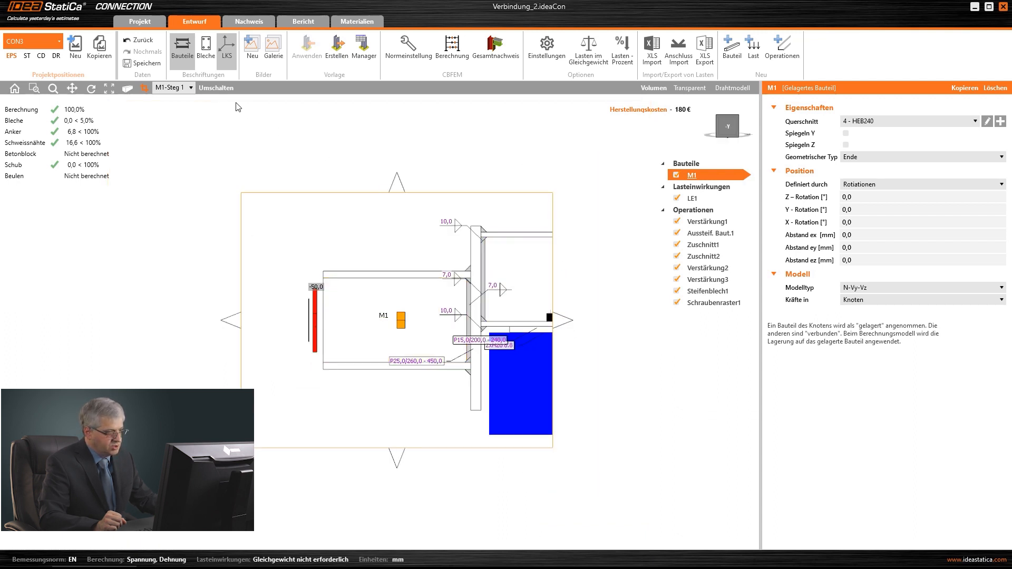
- Extend the section's range to cover the whole stiffening member and narrow it slightly on M1's free end side
{"action": "left_click", "coordinate": [225, 91]}
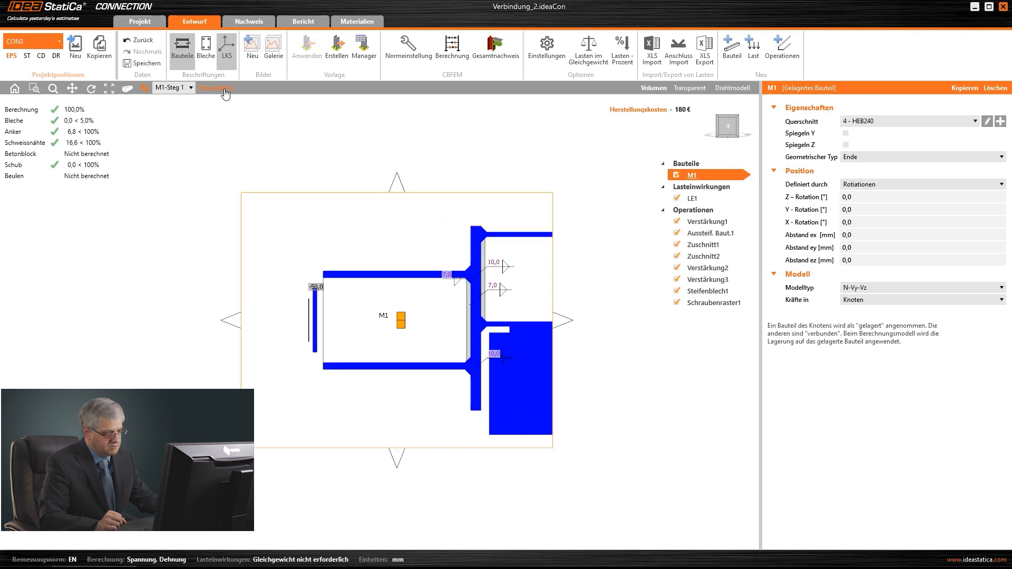
{"action": "left_click", "coordinate": [224, 90]}
{"action": "left_click_drag", "start_coordinate": [565, 324], "coordinate": [654, 322]}
{"action": "left_click_drag", "start_coordinate": [235, 319], "coordinate": [259, 323]}
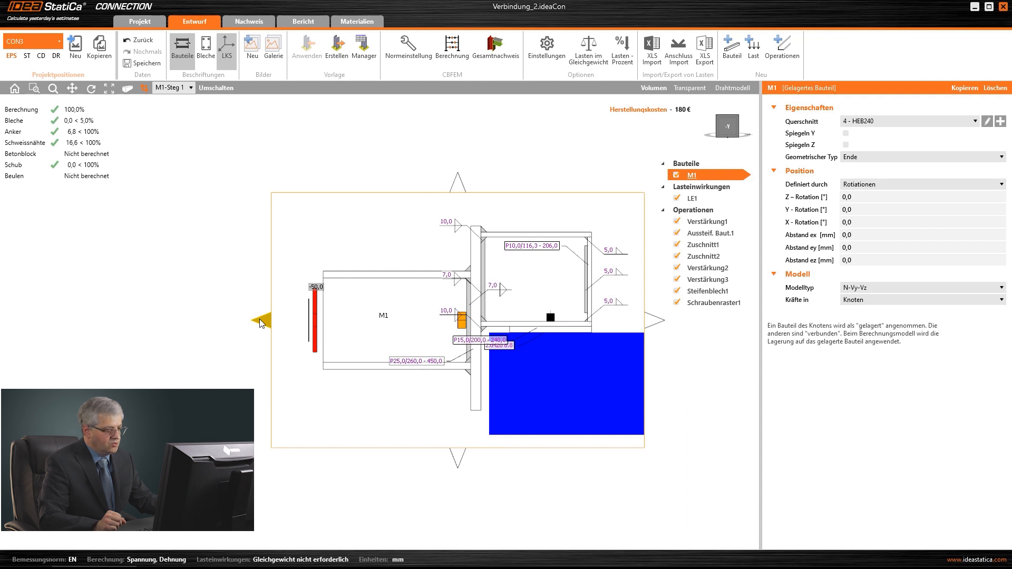
{"action": "middle_click_drag", "start_coordinate": [370, 170], "coordinate": [320, 172]}
- Save the section drawing through M1 as a new picture in the gallery
{"action": "right_click", "coordinate": [338, 159]}
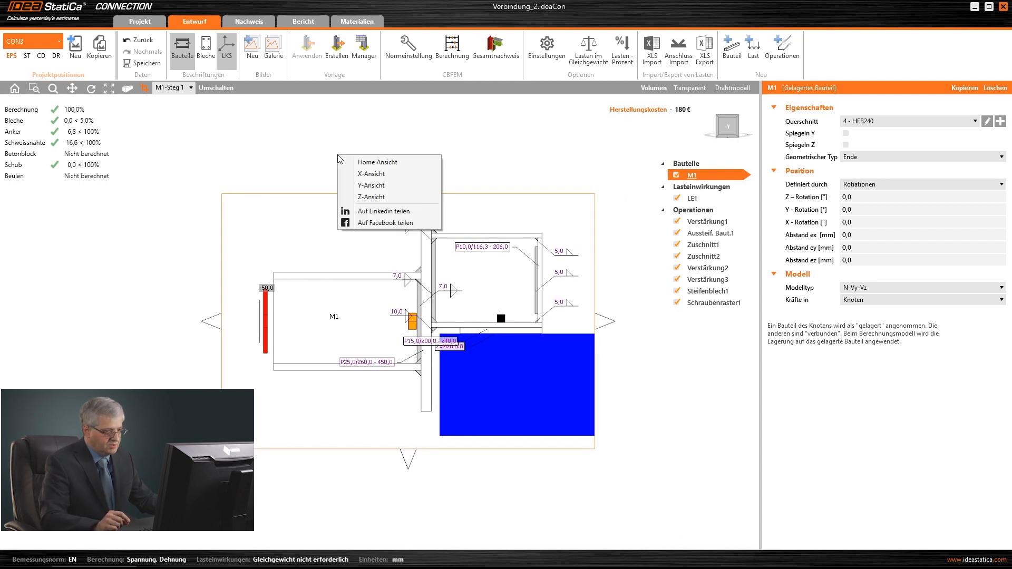
{"action": "left_click", "coordinate": [330, 158]}
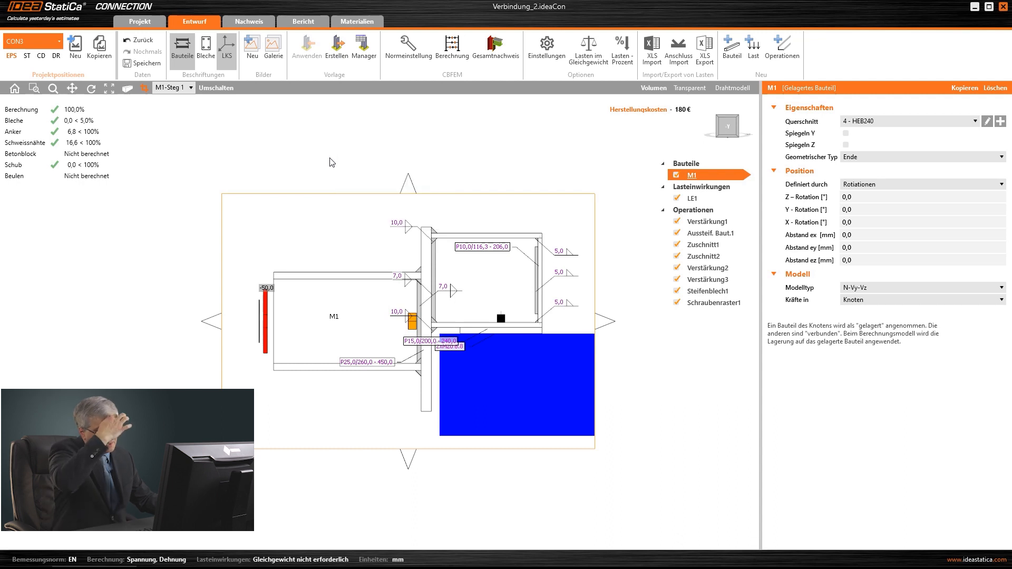
{"action": "left_click", "coordinate": [251, 47]}
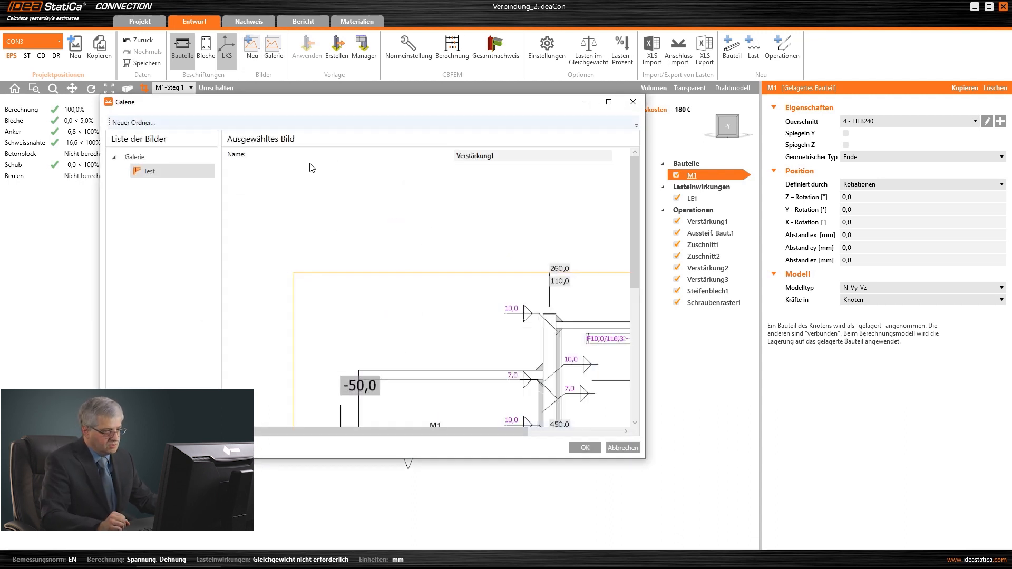
{"action": "left_click", "coordinate": [589, 448]}
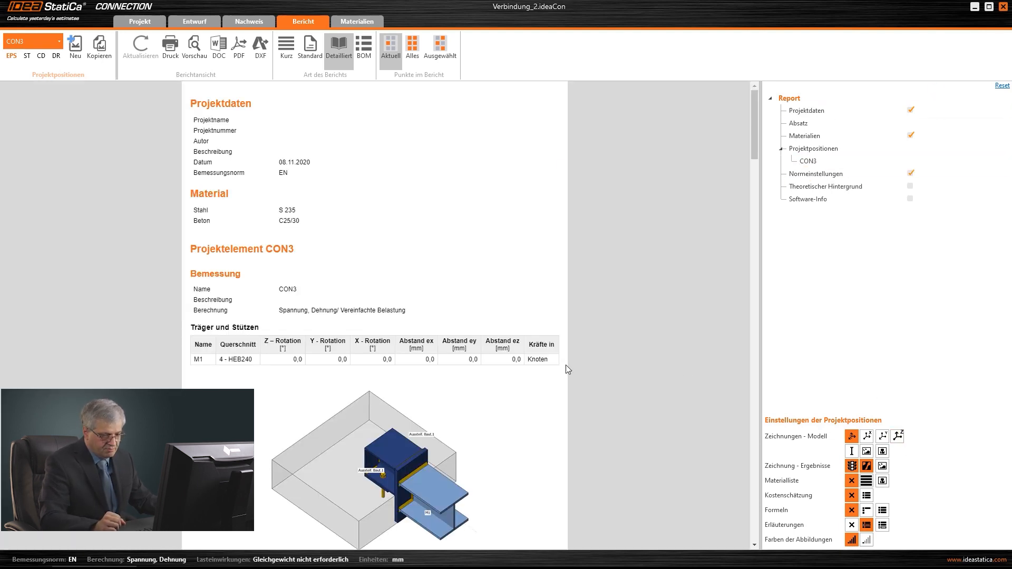
- Add the last two view directions, the gallery pictures and the user-defined section pictures to the report's model drawings
{"action": "scroll", "coordinate": [574, 362], "scroll_direction": "down", "scroll_amount": 2}
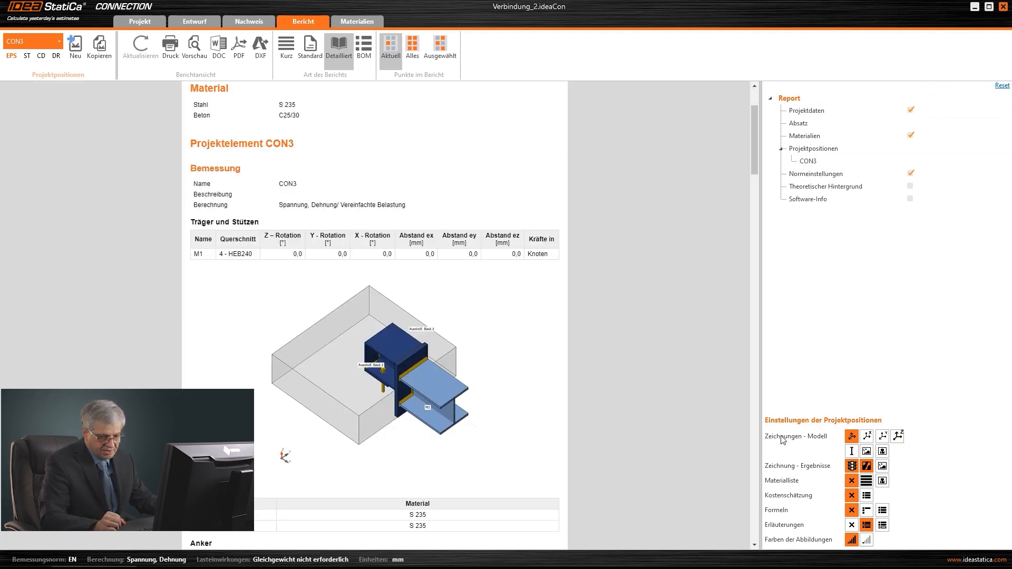
{"action": "left_click", "coordinate": [882, 436]}
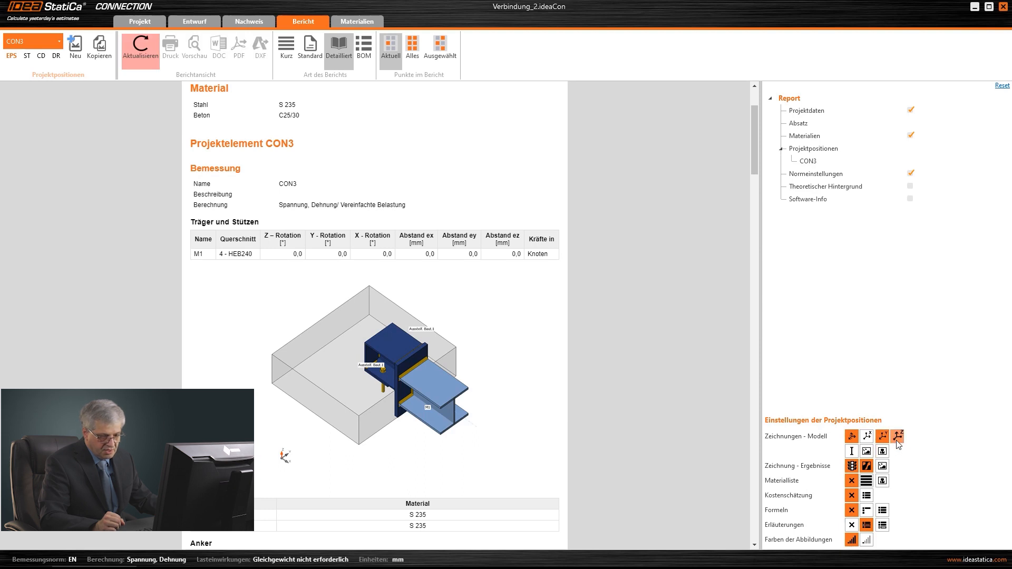
{"action": "left_click", "coordinate": [898, 438]}
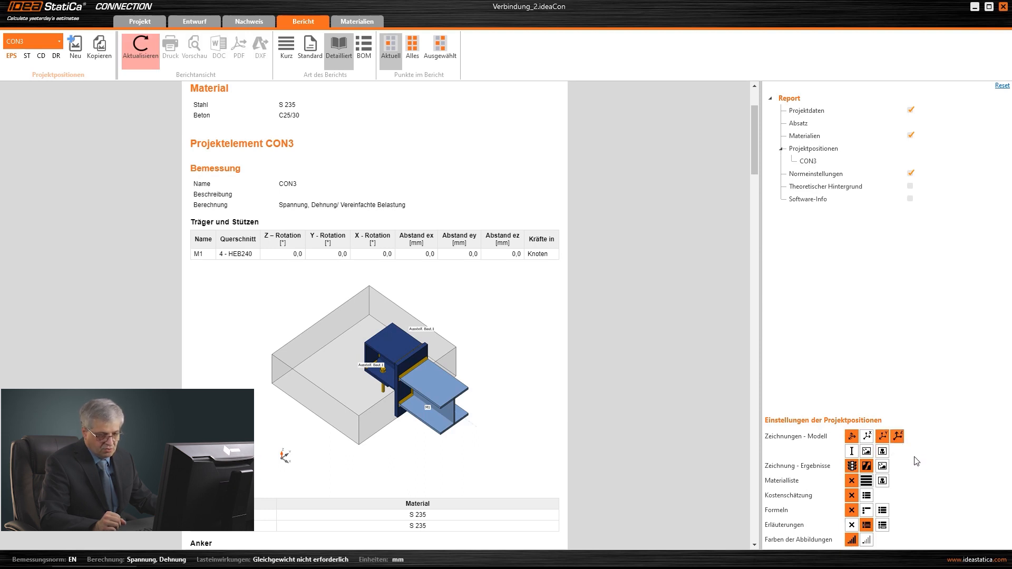
{"action": "left_click", "coordinate": [867, 452]}
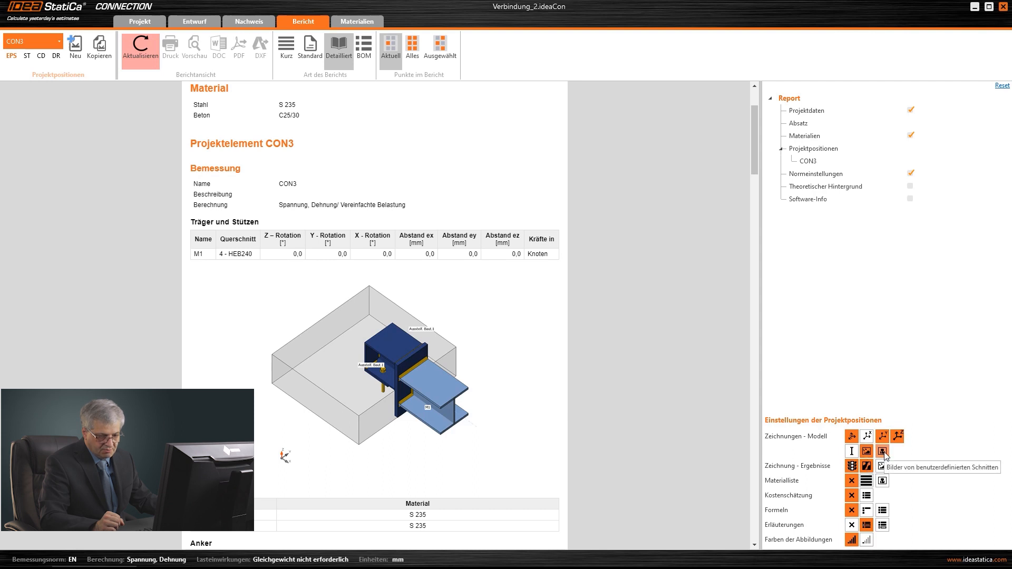
{"action": "left_click", "coordinate": [883, 452]}
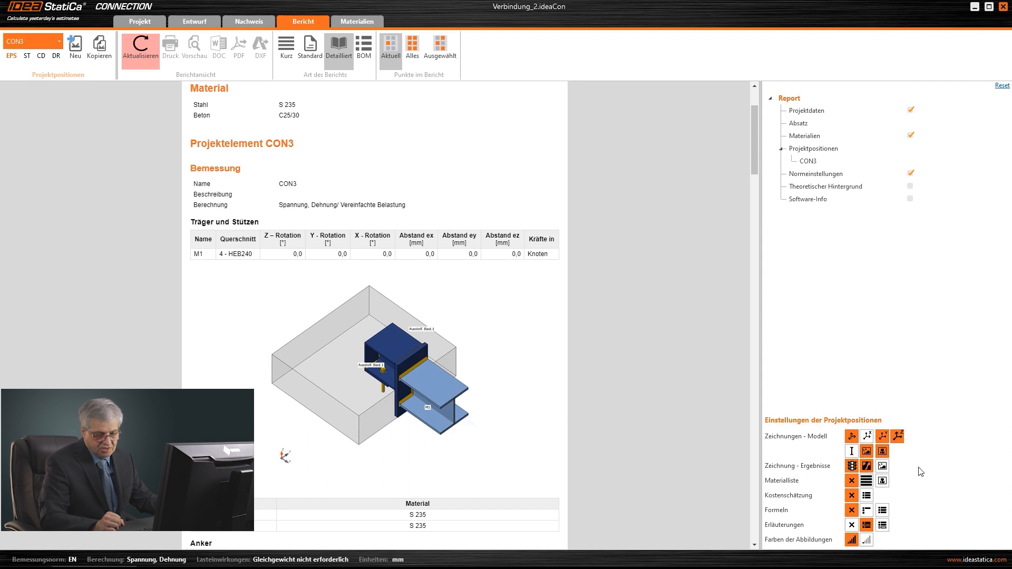
- Include the gallery pictures under the result drawings and the plate drawings in the material list, and update the report
{"action": "left_click", "coordinate": [884, 467]}
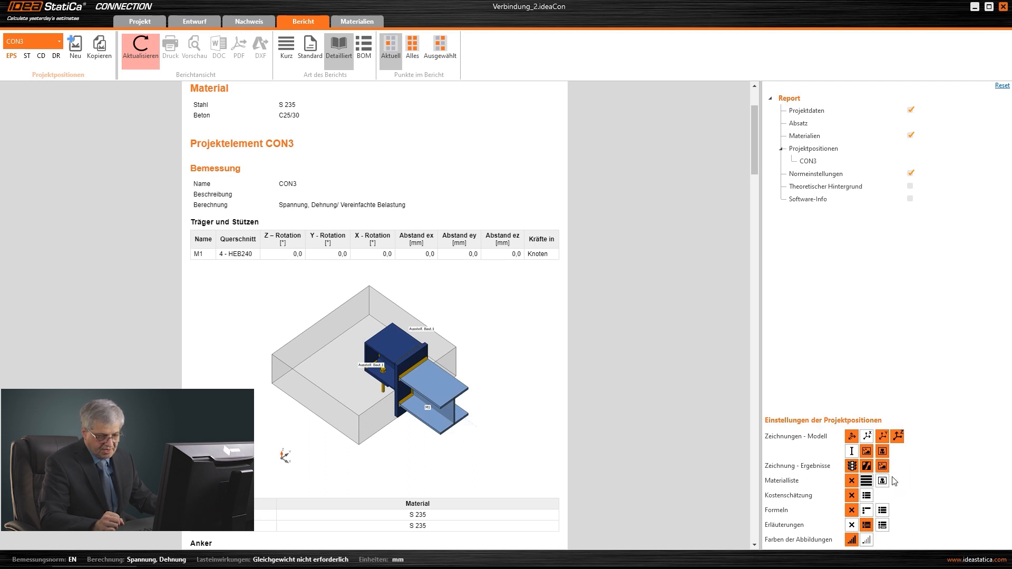
{"action": "left_click", "coordinate": [883, 480]}
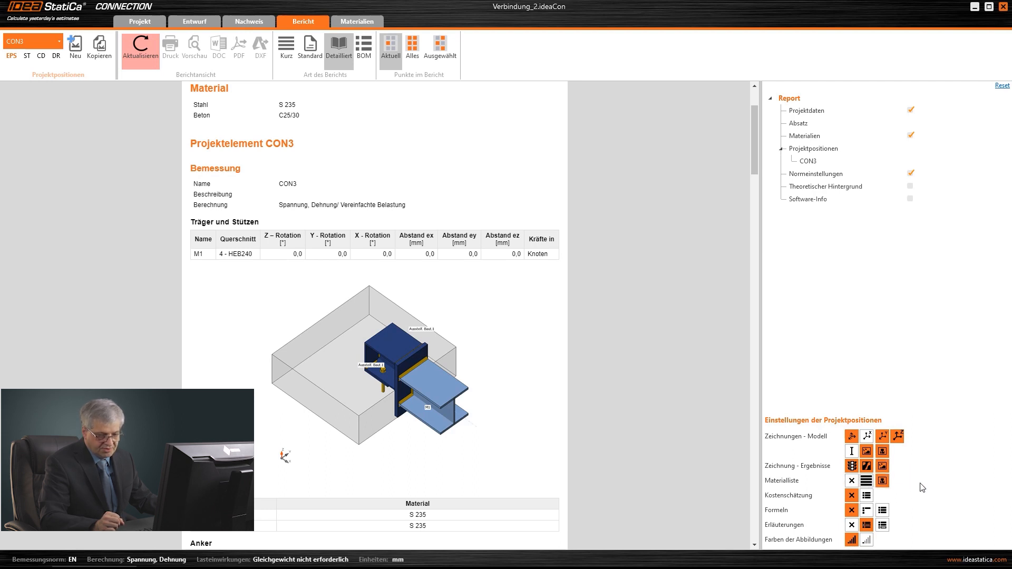
{"action": "left_click", "coordinate": [148, 49]}
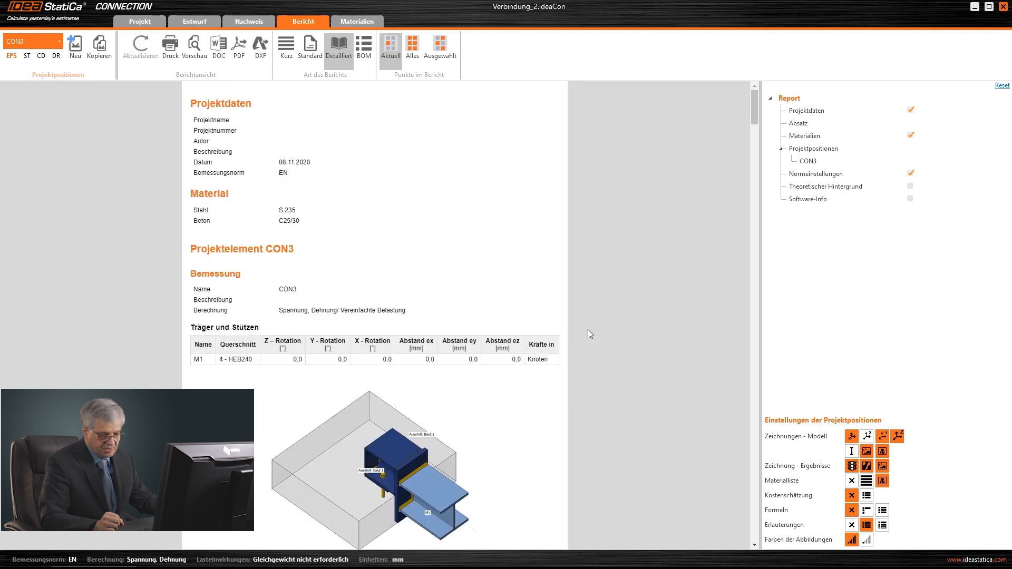
- Include the formulas (Formeln) at the intermediate level of detail and update the report
{"action": "left_click", "coordinate": [866, 509]}
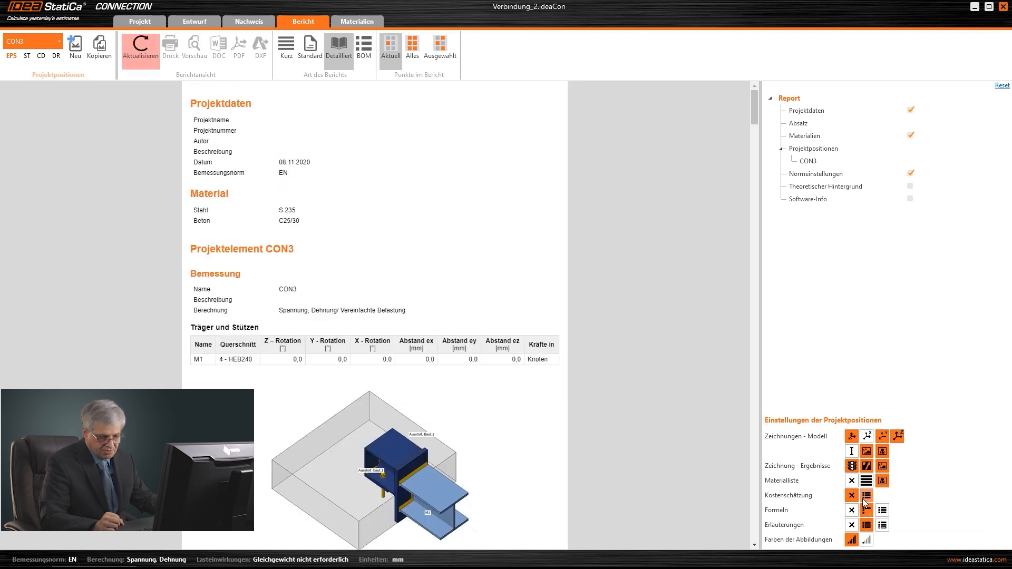
{"action": "left_click", "coordinate": [147, 47]}
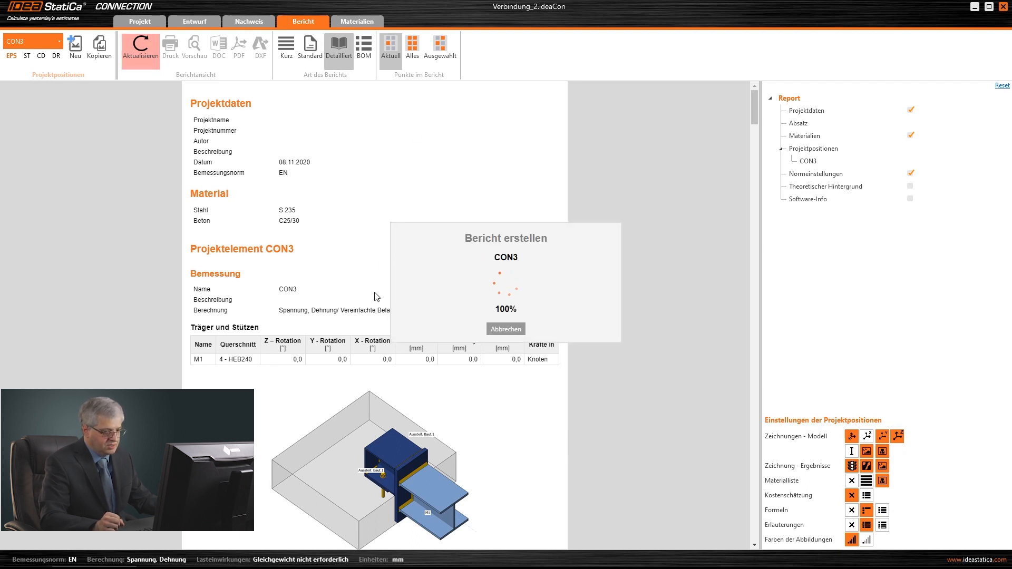
- Remove the gallery pictures (Bilder von der Galerie) from the model drawings and update the report
{"action": "scroll", "coordinate": [376, 295], "scroll_direction": "down", "scroll_amount": 10}
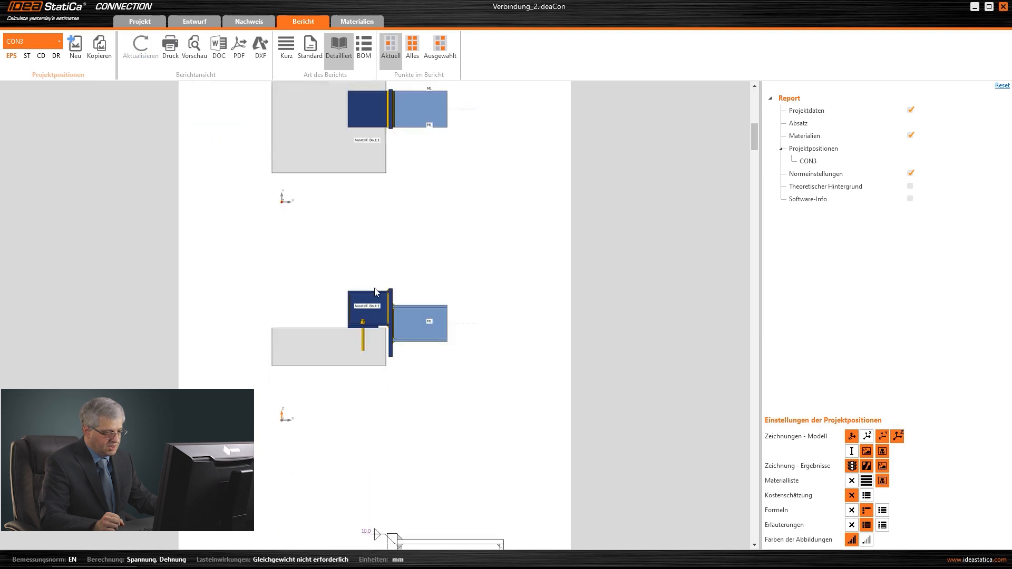
{"action": "scroll", "coordinate": [374, 288], "scroll_direction": "down", "scroll_amount": 8}
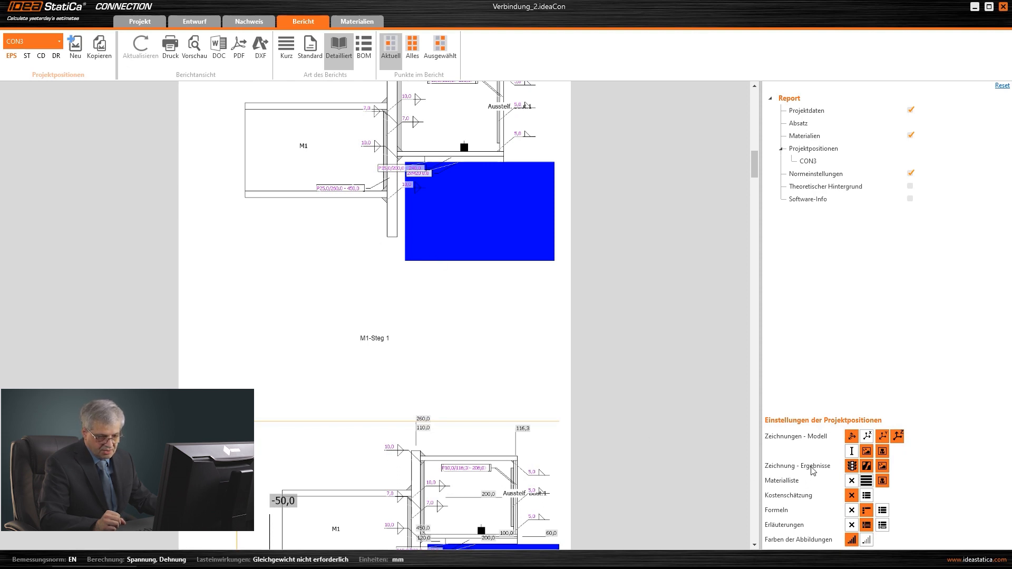
{"action": "left_click", "coordinate": [866, 452]}
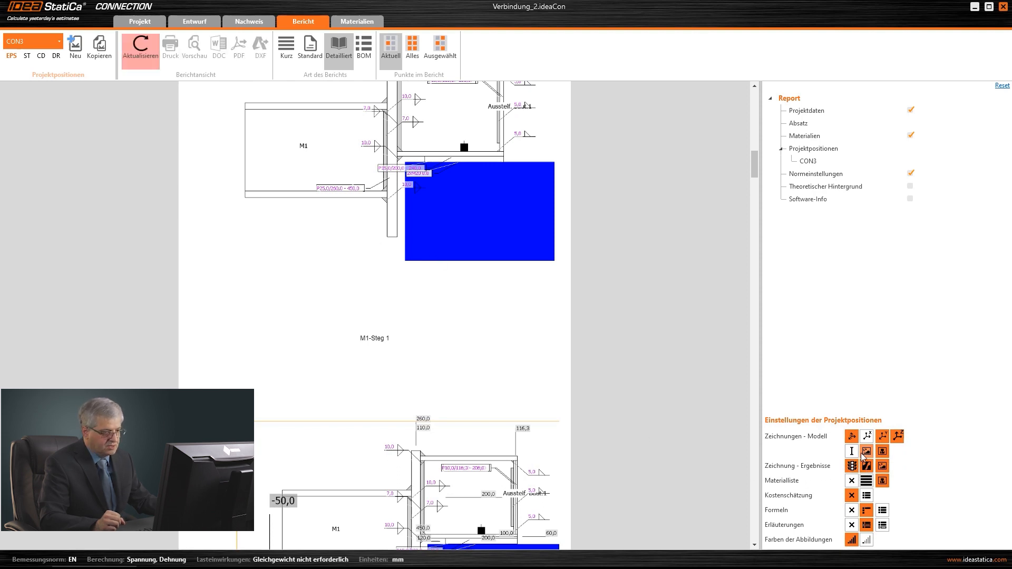
{"action": "left_click", "coordinate": [144, 53]}
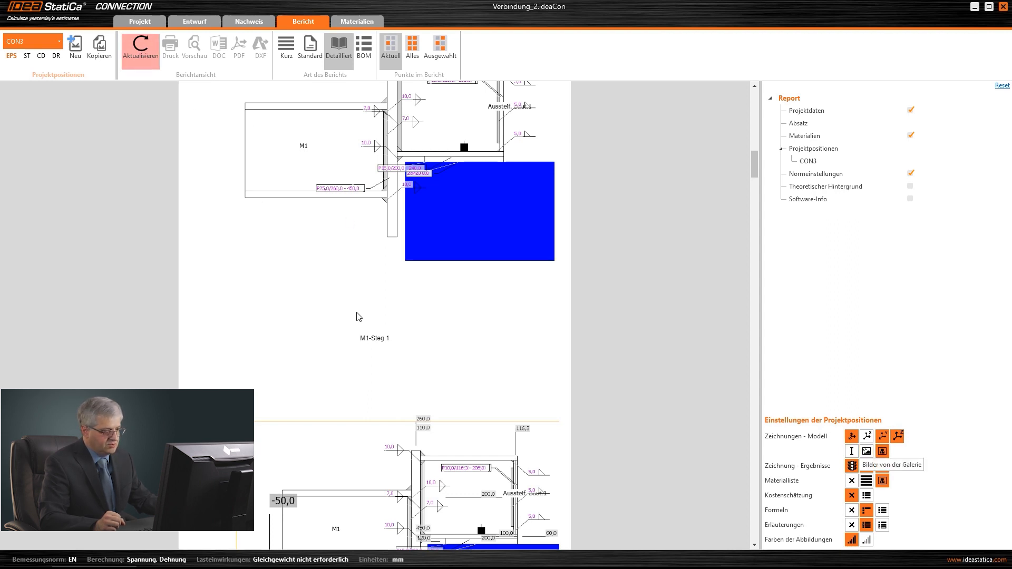
- Review the report's section drawing, result pictures, anchor check formulas, weld tables, material list and dimensioned plate drawings
{"action": "scroll", "coordinate": [356, 316], "scroll_direction": "down", "scroll_amount": 8}
{"action": "scroll", "coordinate": [358, 319], "scroll_direction": "down", "scroll_amount": 10}
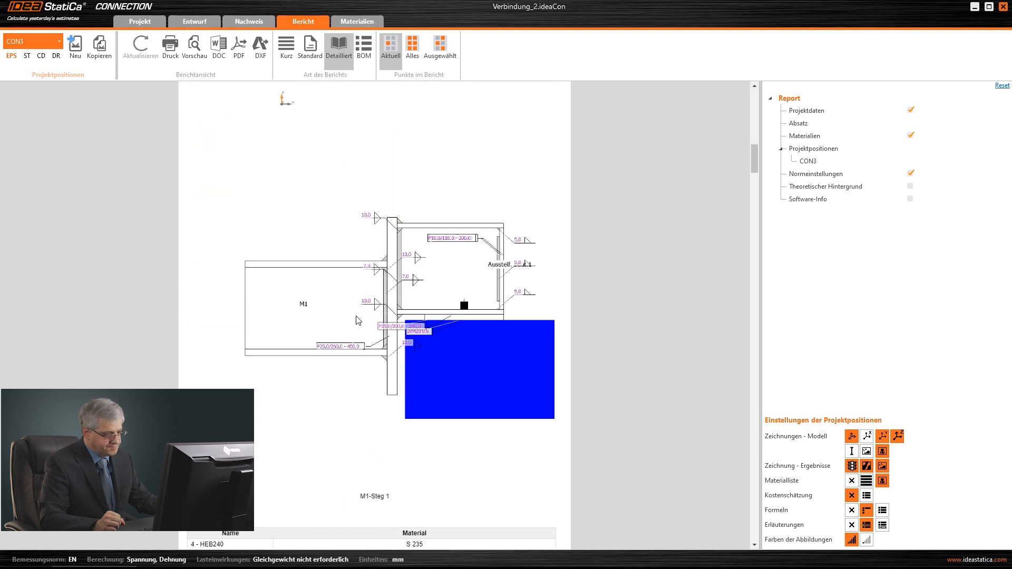
{"action": "scroll", "coordinate": [358, 319], "scroll_direction": "down", "scroll_amount": 10}
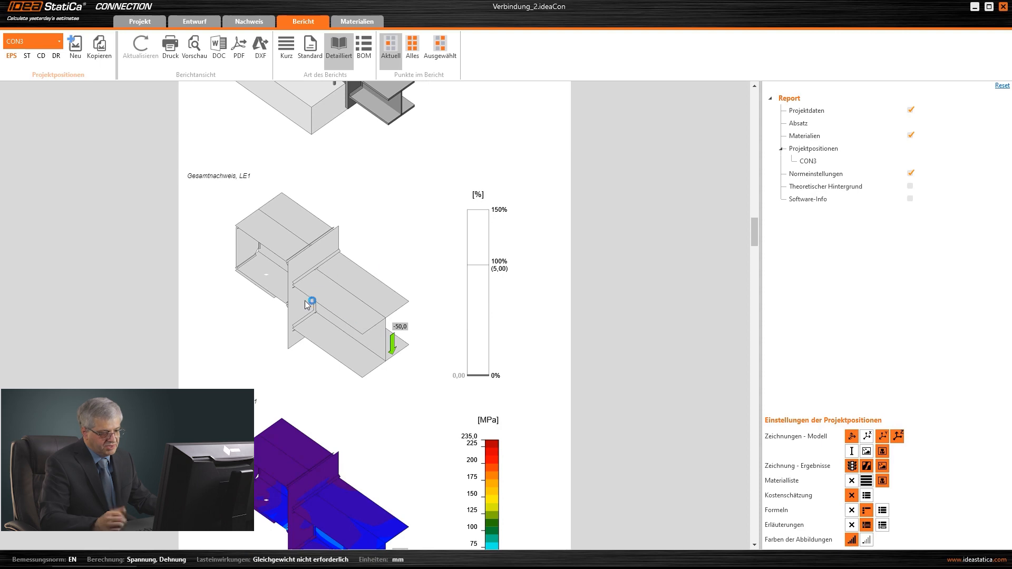
{"action": "scroll", "coordinate": [343, 346], "scroll_direction": "down", "scroll_amount": 4}
{"action": "scroll", "coordinate": [329, 345], "scroll_direction": "down", "scroll_amount": 13}
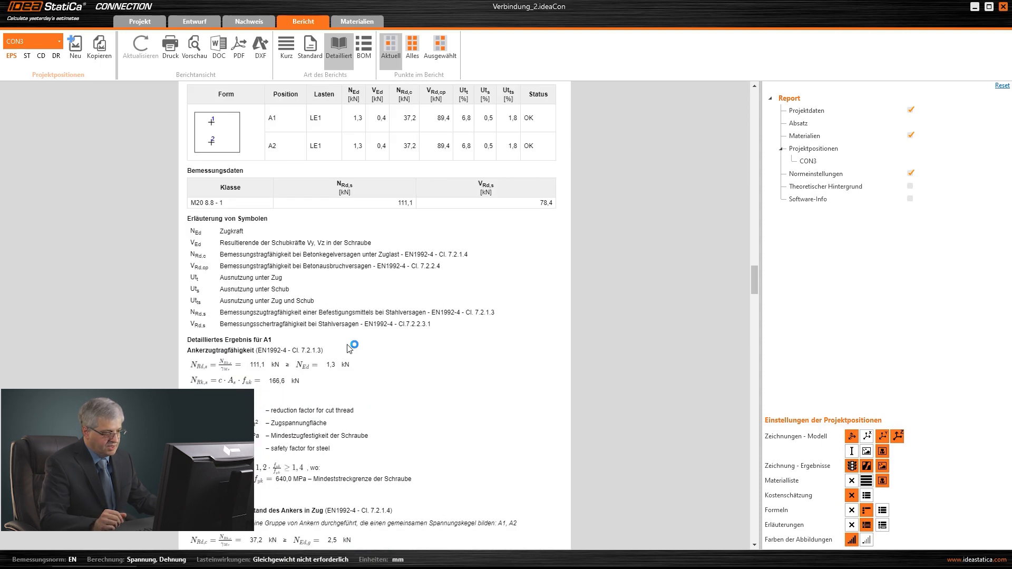
{"action": "scroll", "coordinate": [347, 348], "scroll_direction": "down", "scroll_amount": 2}
{"action": "scroll", "coordinate": [333, 399], "scroll_direction": "down", "scroll_amount": 15}
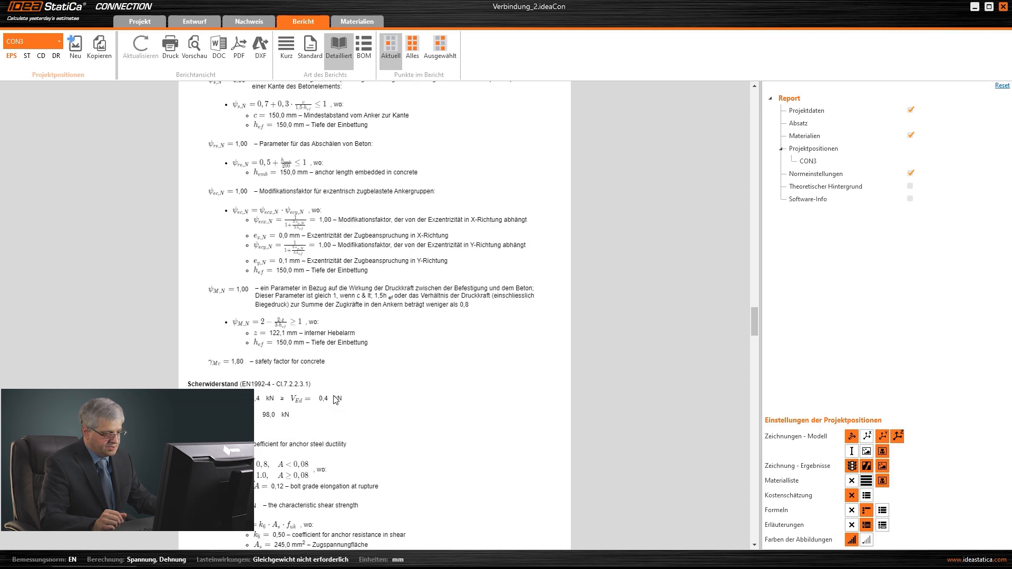
{"action": "scroll", "coordinate": [334, 399], "scroll_direction": "down", "scroll_amount": 15}
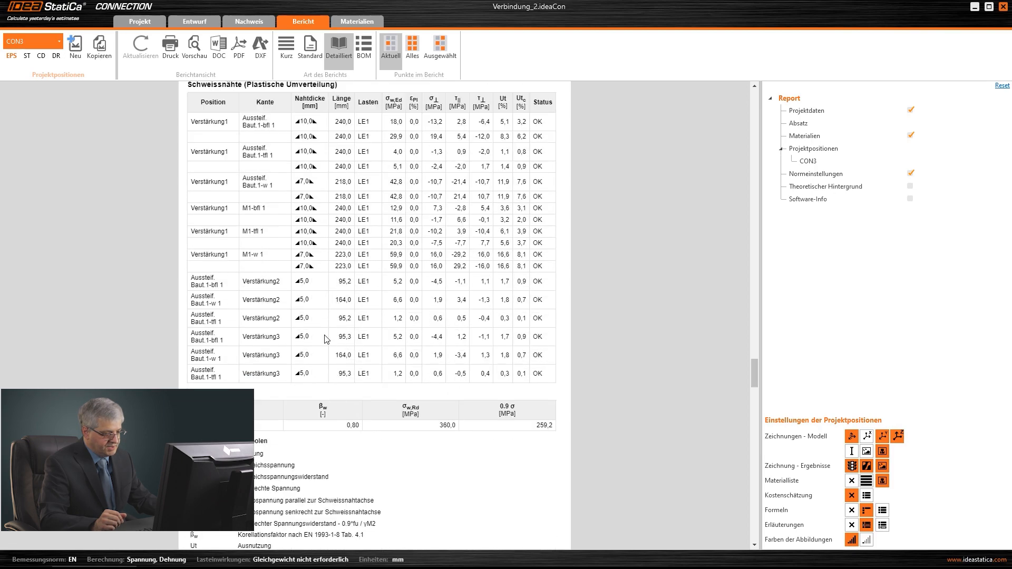
{"action": "scroll", "coordinate": [325, 356], "scroll_direction": "down", "scroll_amount": 15}
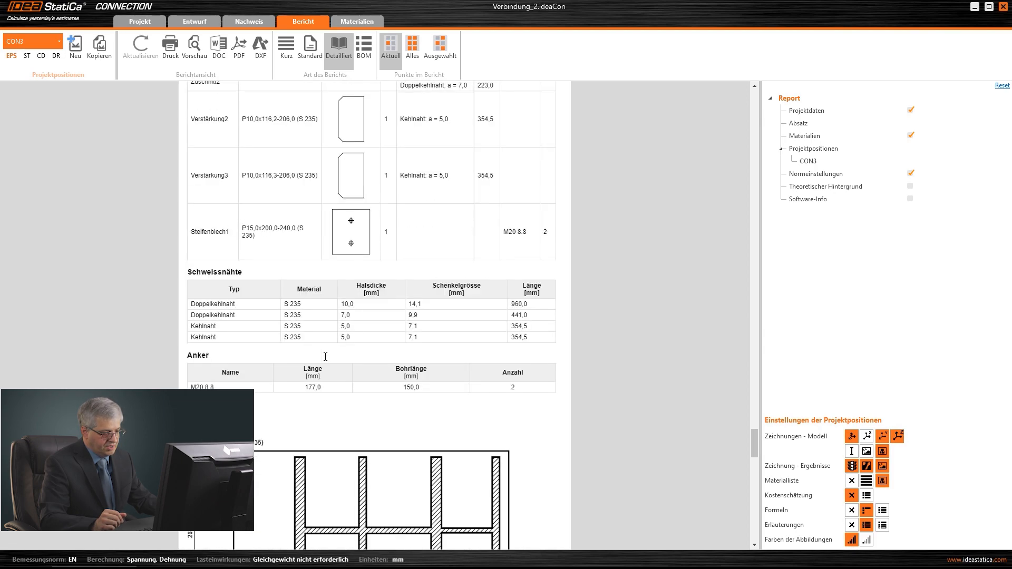
{"action": "scroll", "coordinate": [325, 357], "scroll_direction": "down", "scroll_amount": 15}
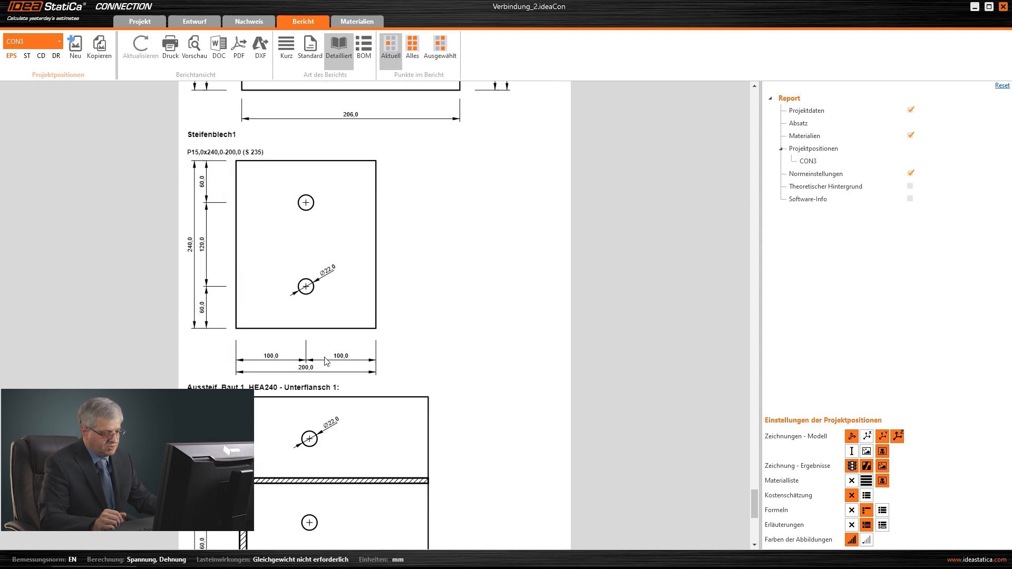
{"action": "scroll", "coordinate": [324, 359], "scroll_direction": "up", "scroll_amount": 10}
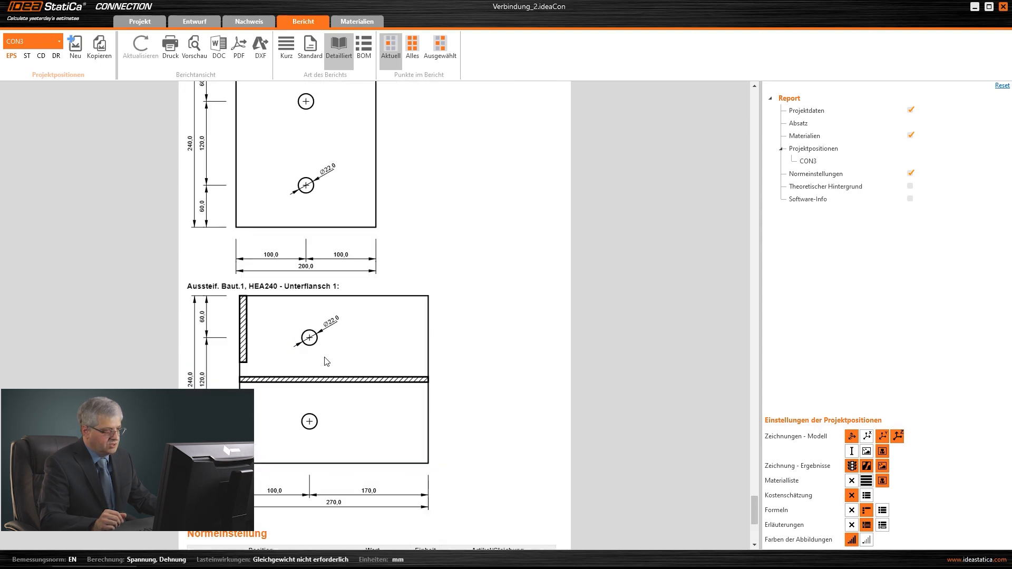